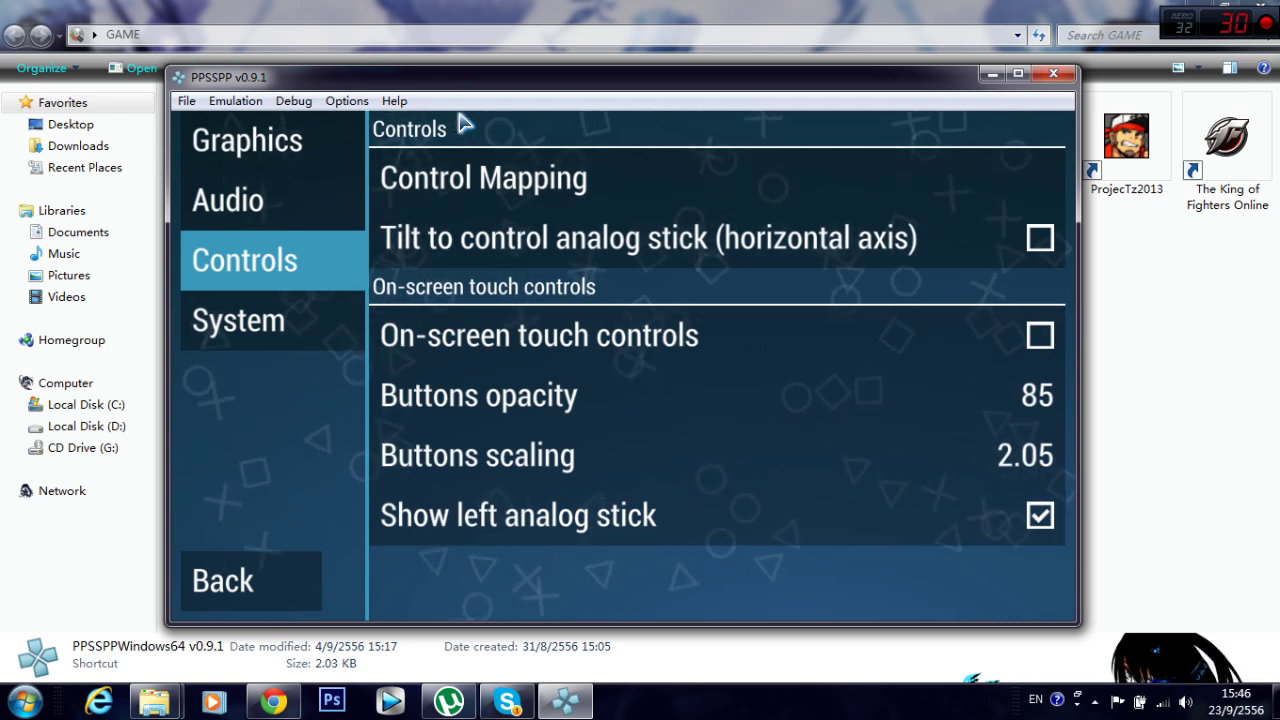
Step: Leave the PPSSPP control settings and switch to Chrome to read the download links in the YouTube video's description
click(292, 553)
click(270, 705)
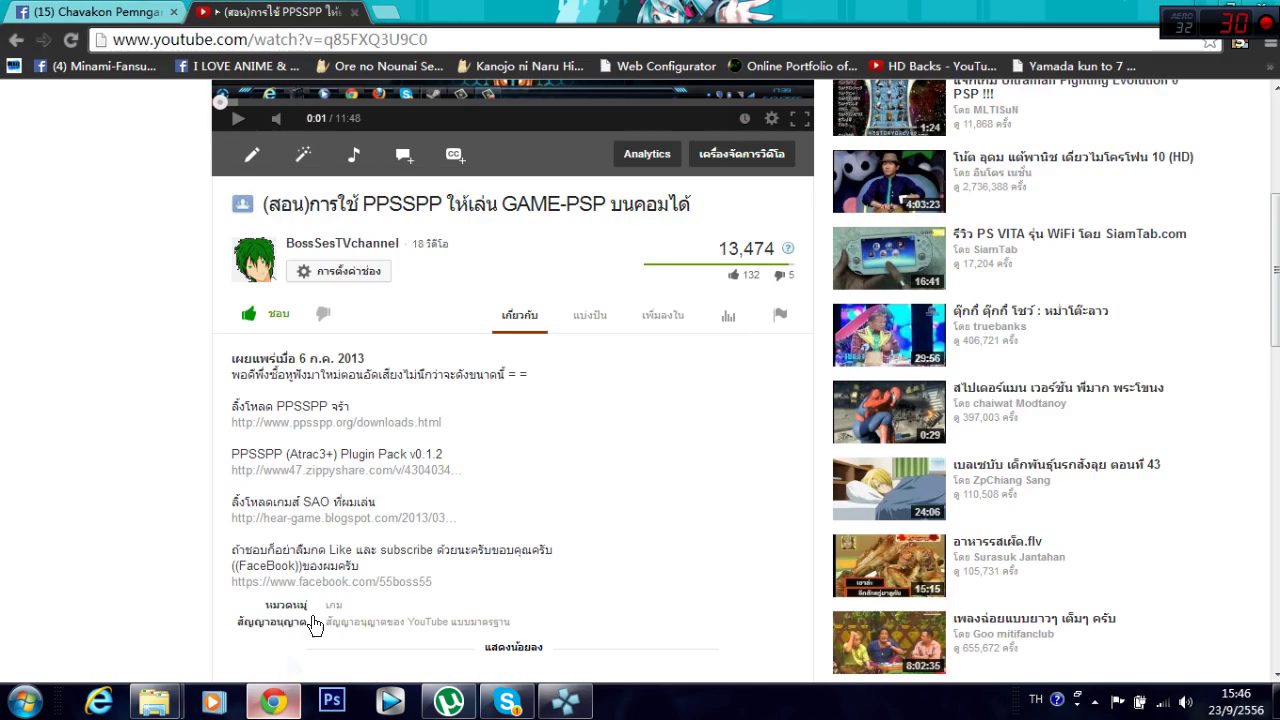
scroll(352, 591, down, 5)
scroll(352, 591, up, 1)
Step: Switch to the Facebook profile page and look through the minimized chat conversations
key(ctrl+shift+Tab)
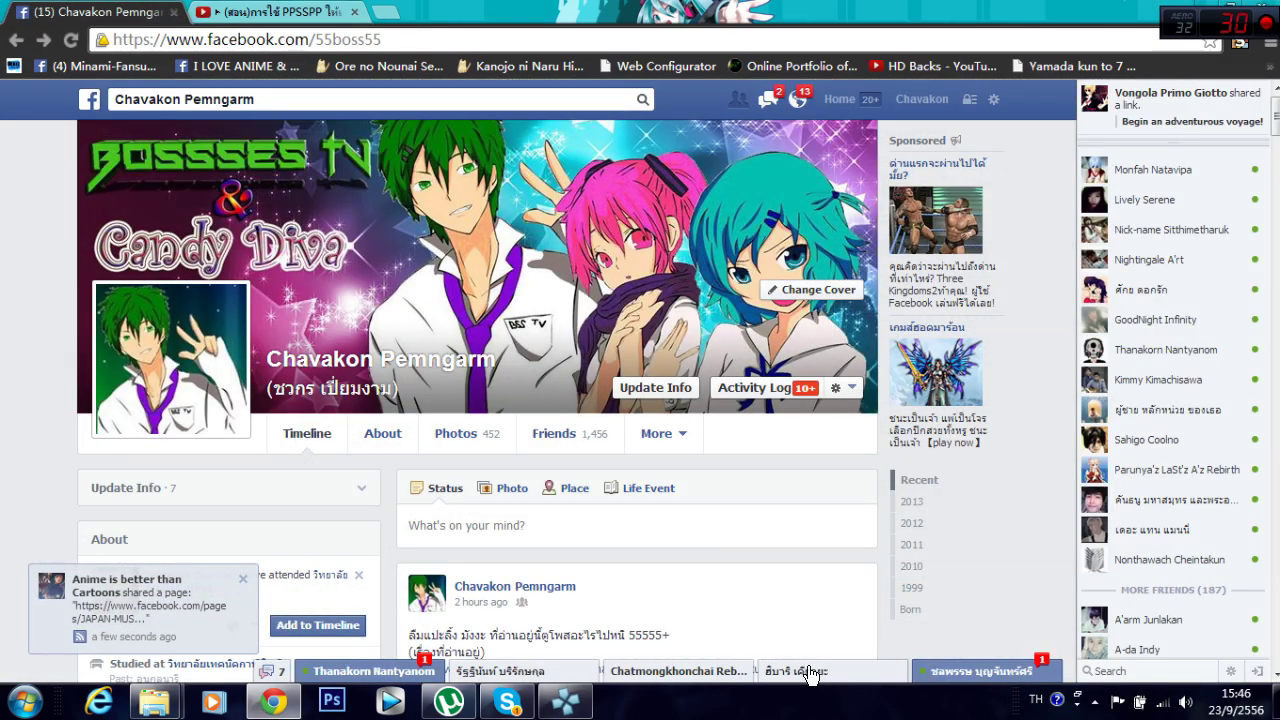
click(665, 671)
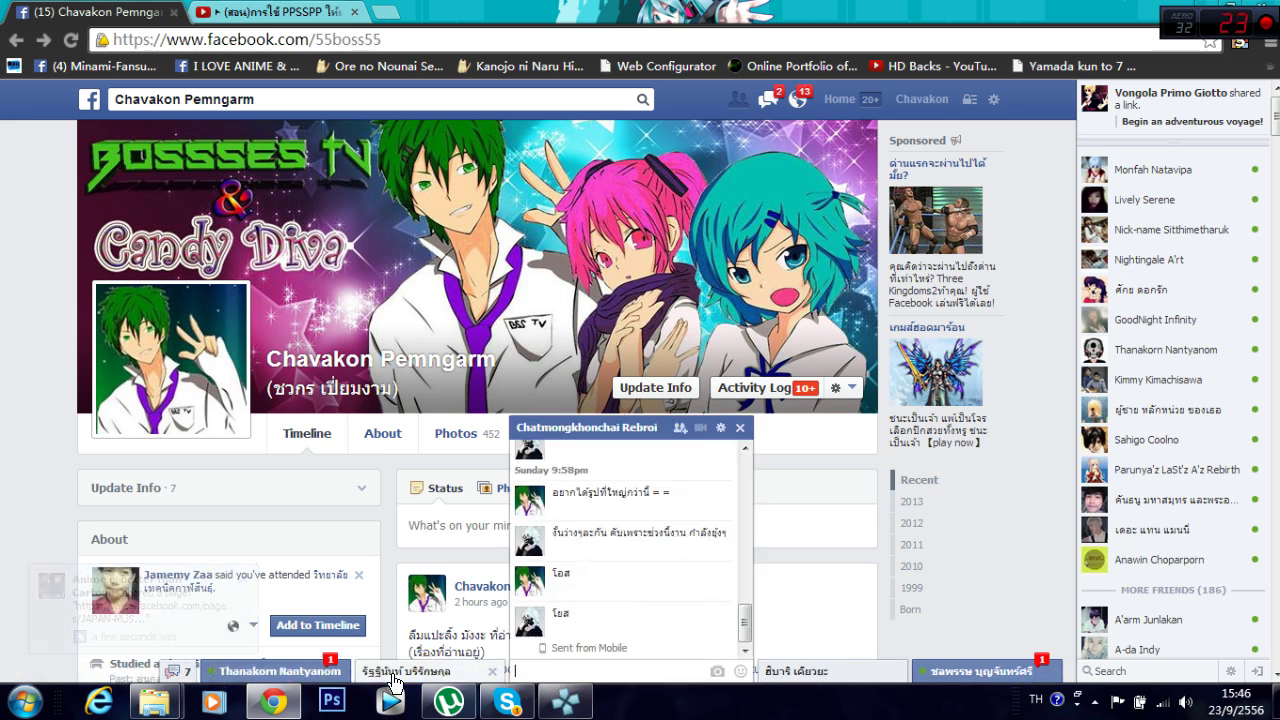
click(630, 428)
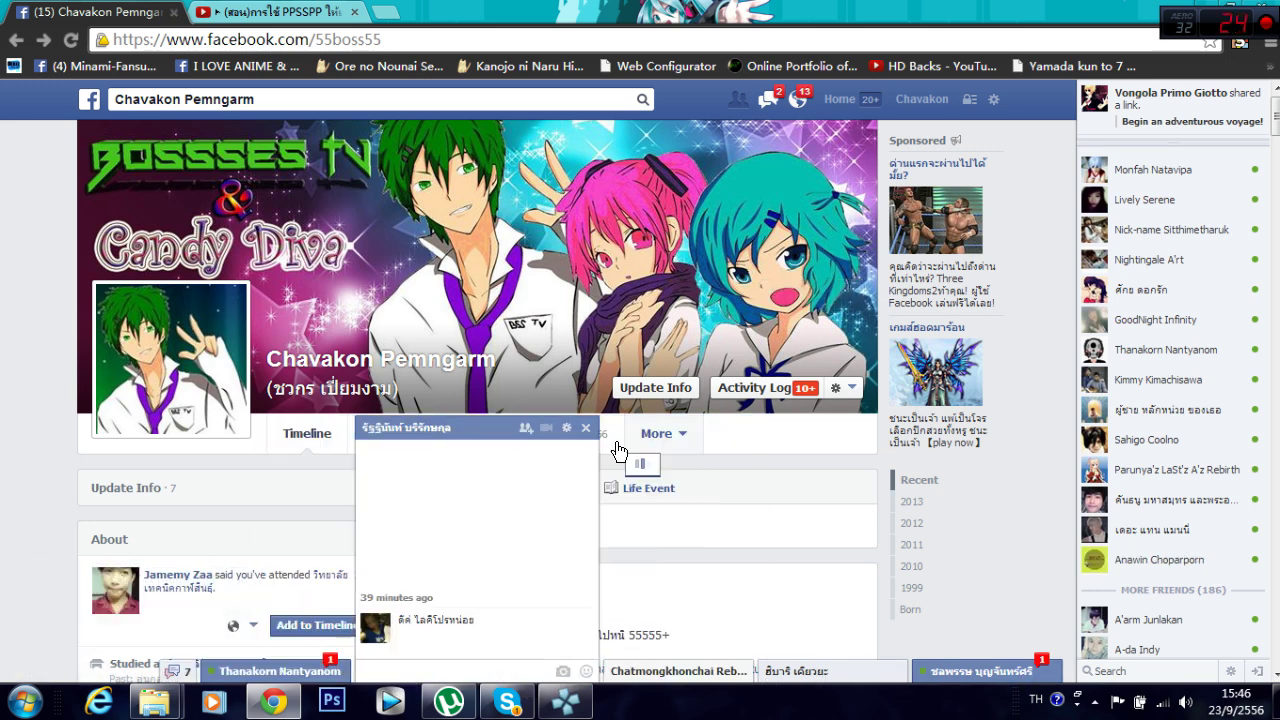
click(485, 428)
click(268, 670)
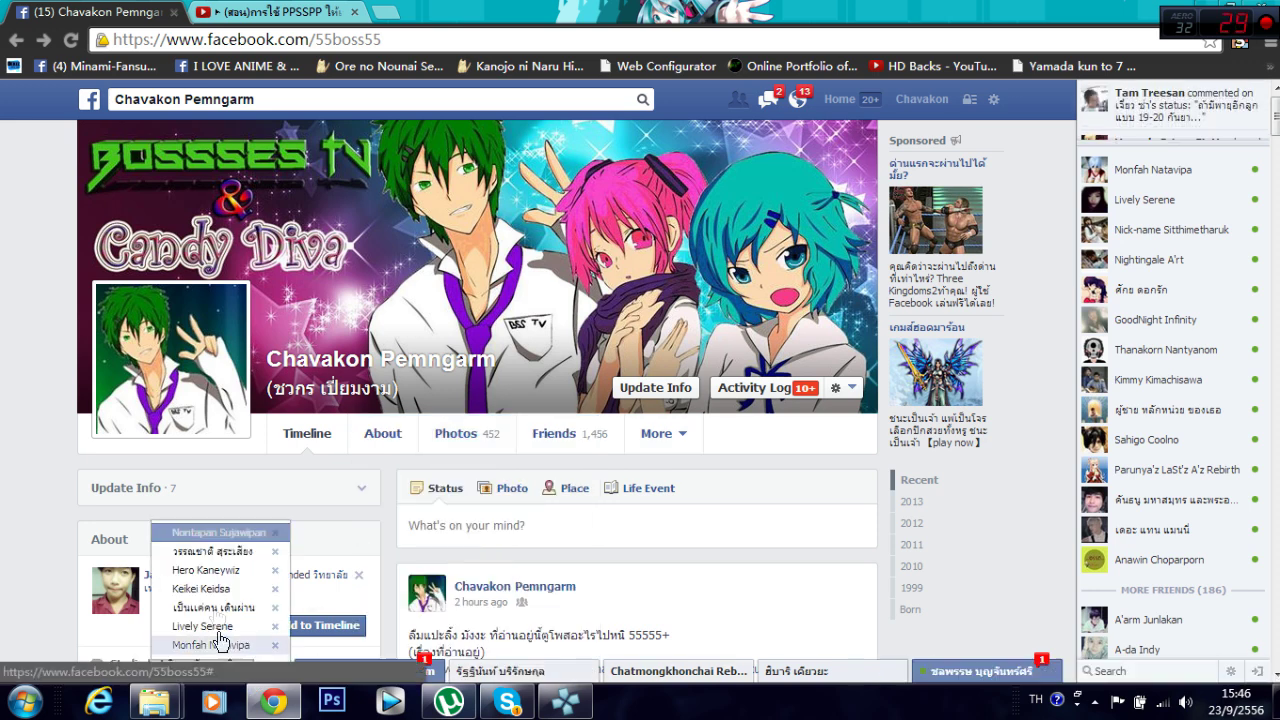
Step: Browse the recent conversations in the Facebook message inbox
click(769, 105)
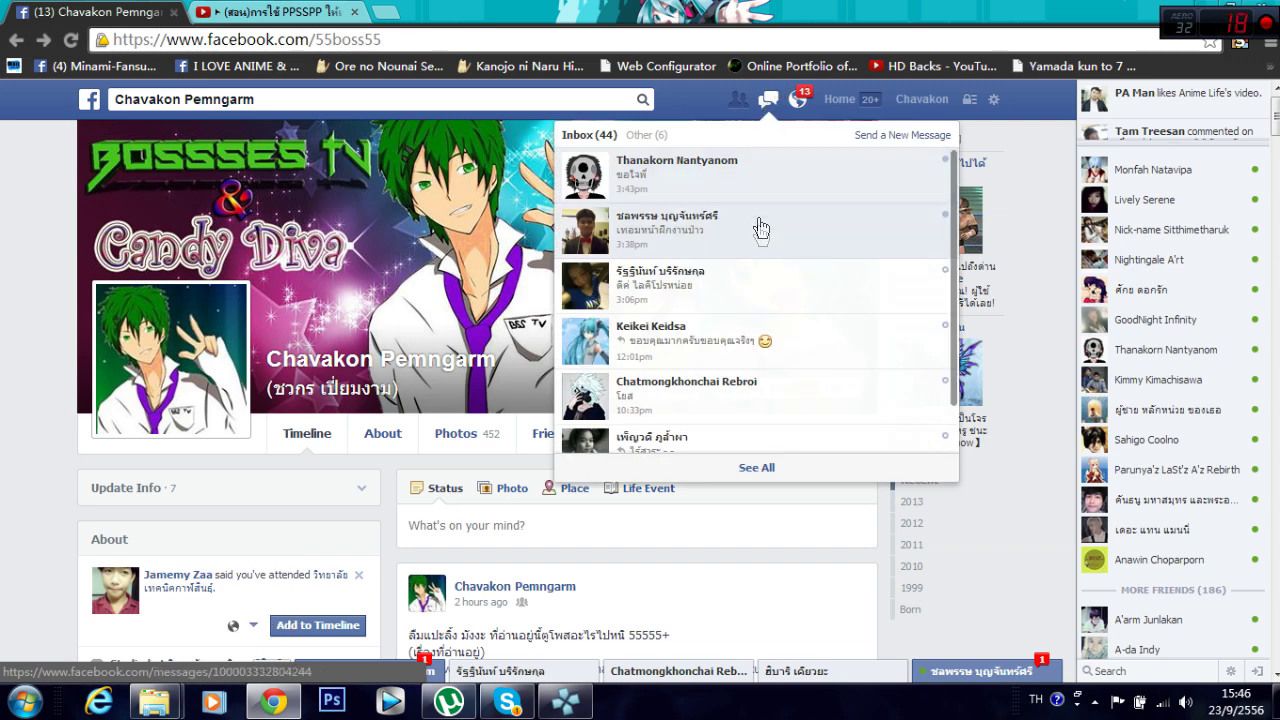
scroll(714, 434, down, 3)
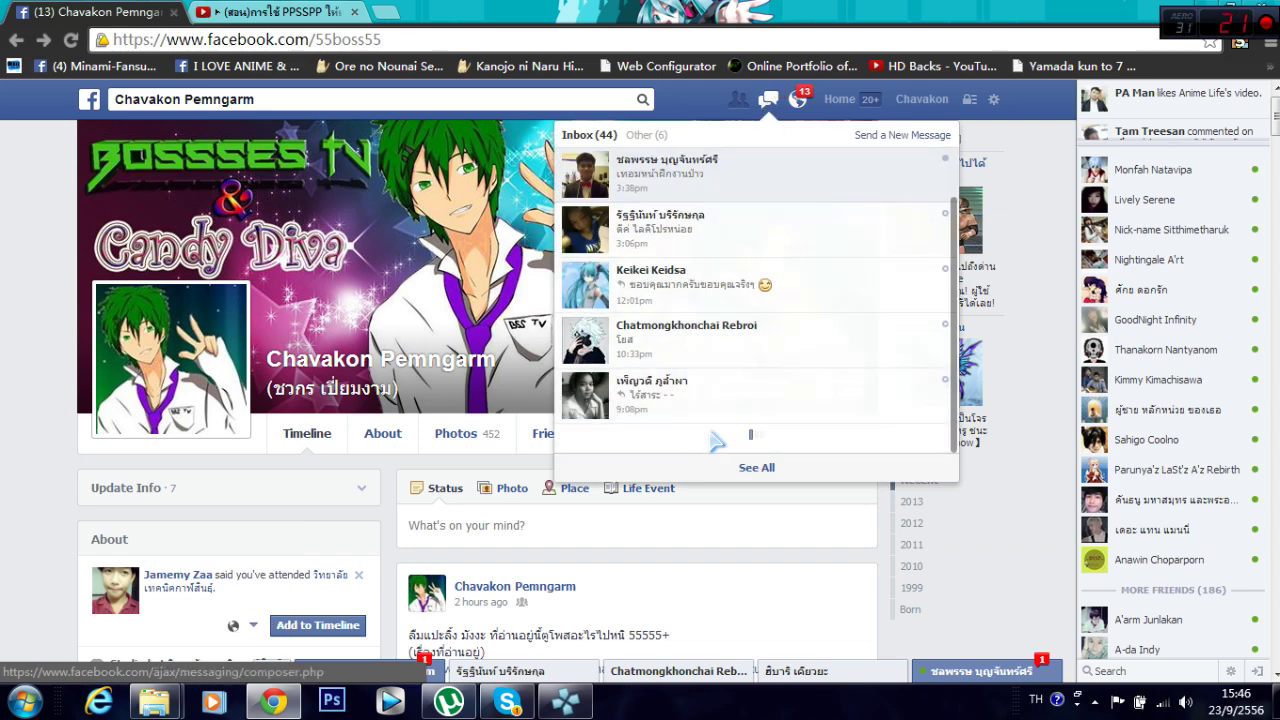
scroll(720, 375, down, 2)
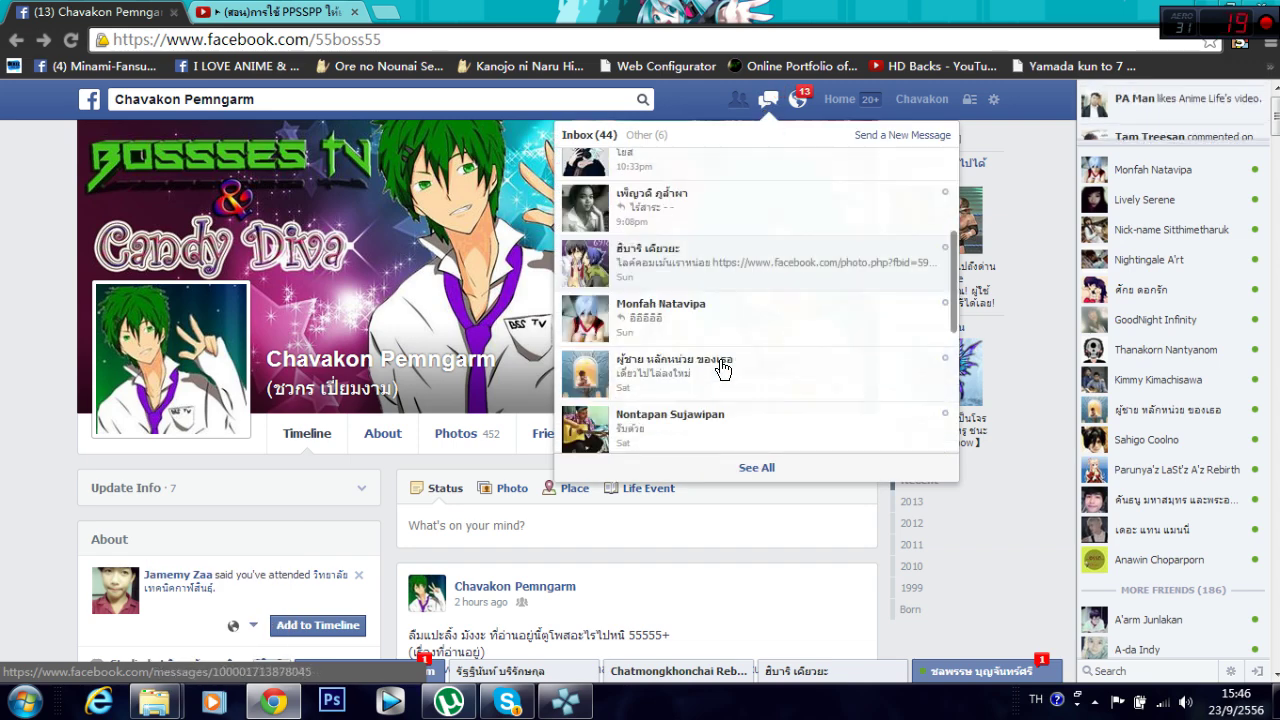
scroll(716, 275, down, 2)
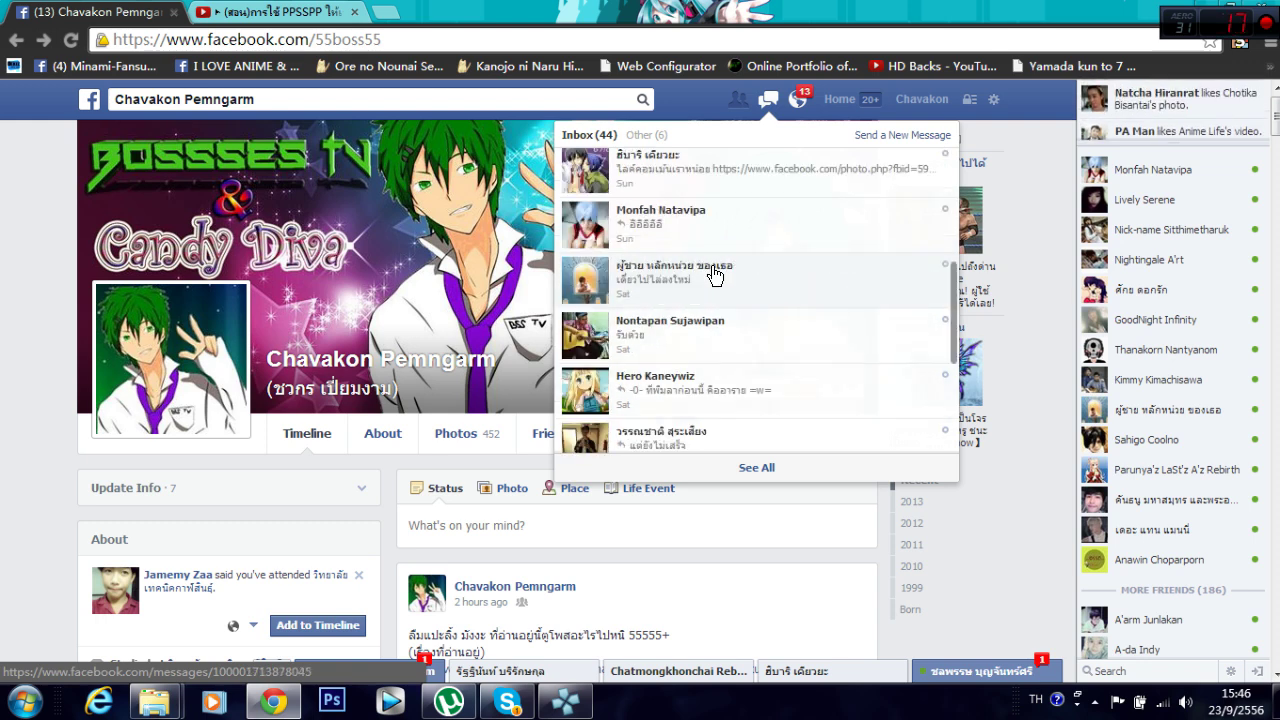
scroll(714, 347, down, 2)
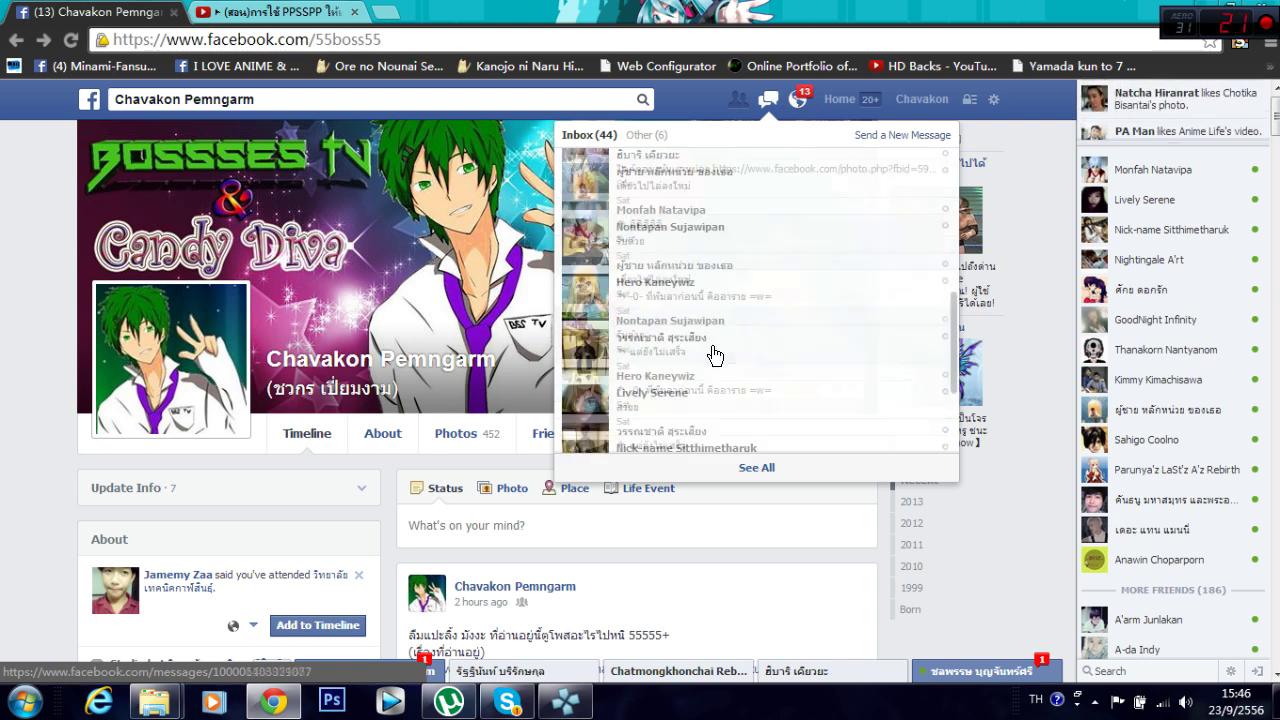
right_click(212, 278)
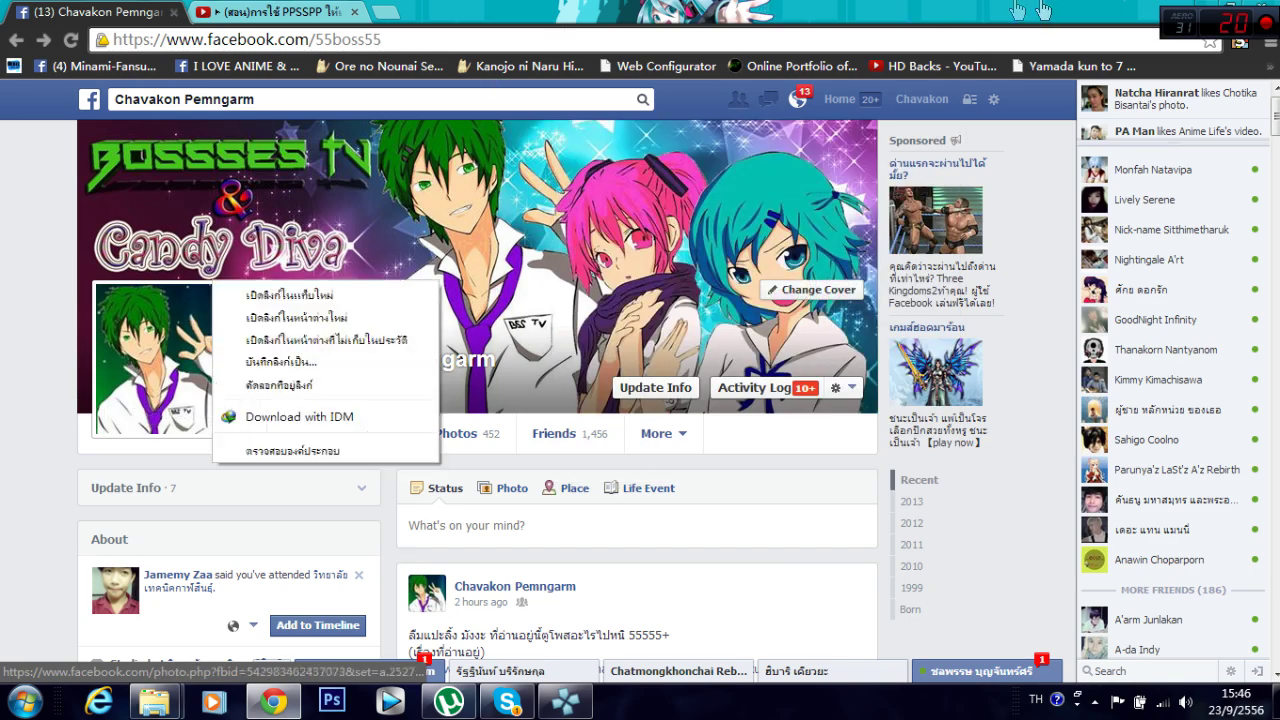
key(Escape)
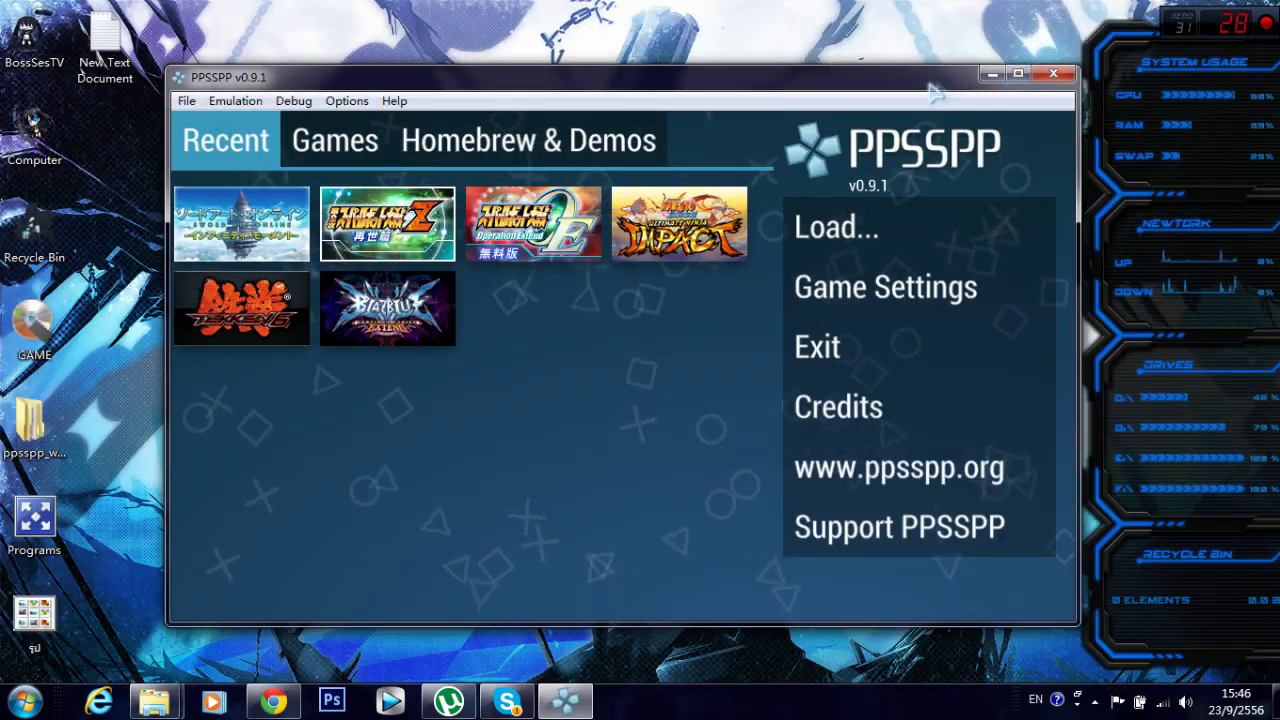
Step: Minimize PPSSPP and launch PPSSPPWindows64 v0.9.1 from the GAME folder
click(992, 74)
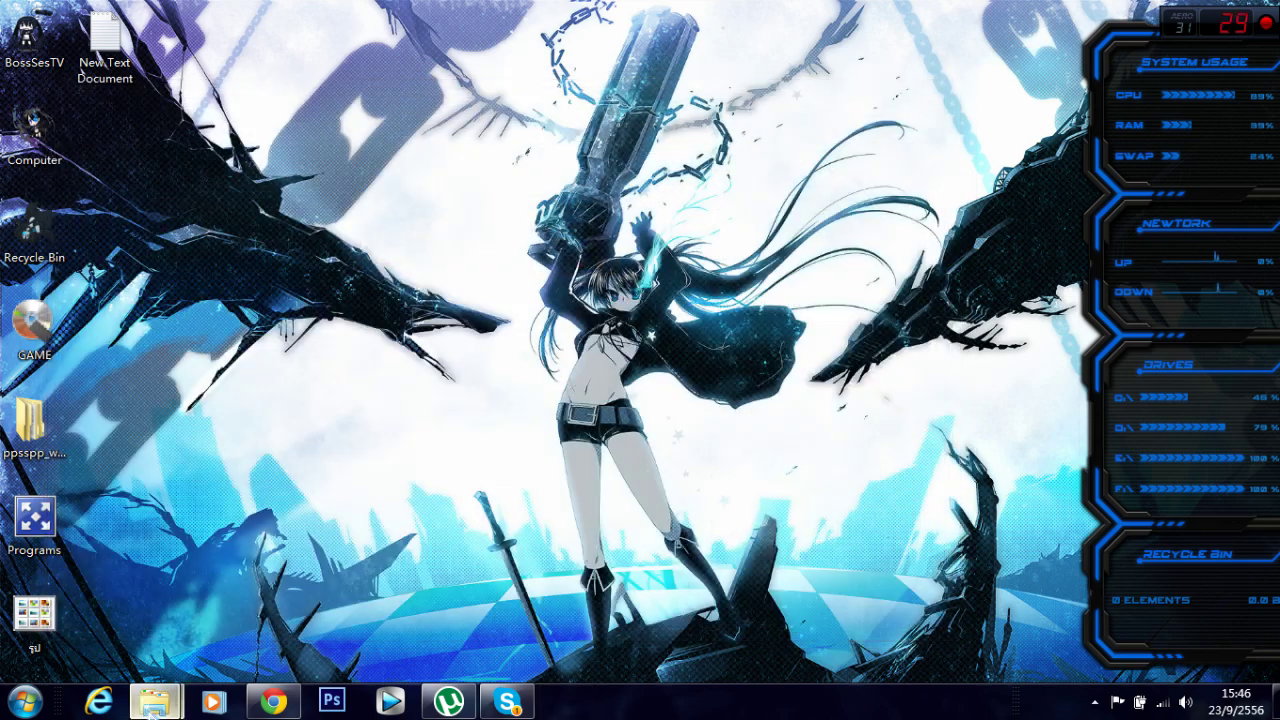
mouse_move(153, 702)
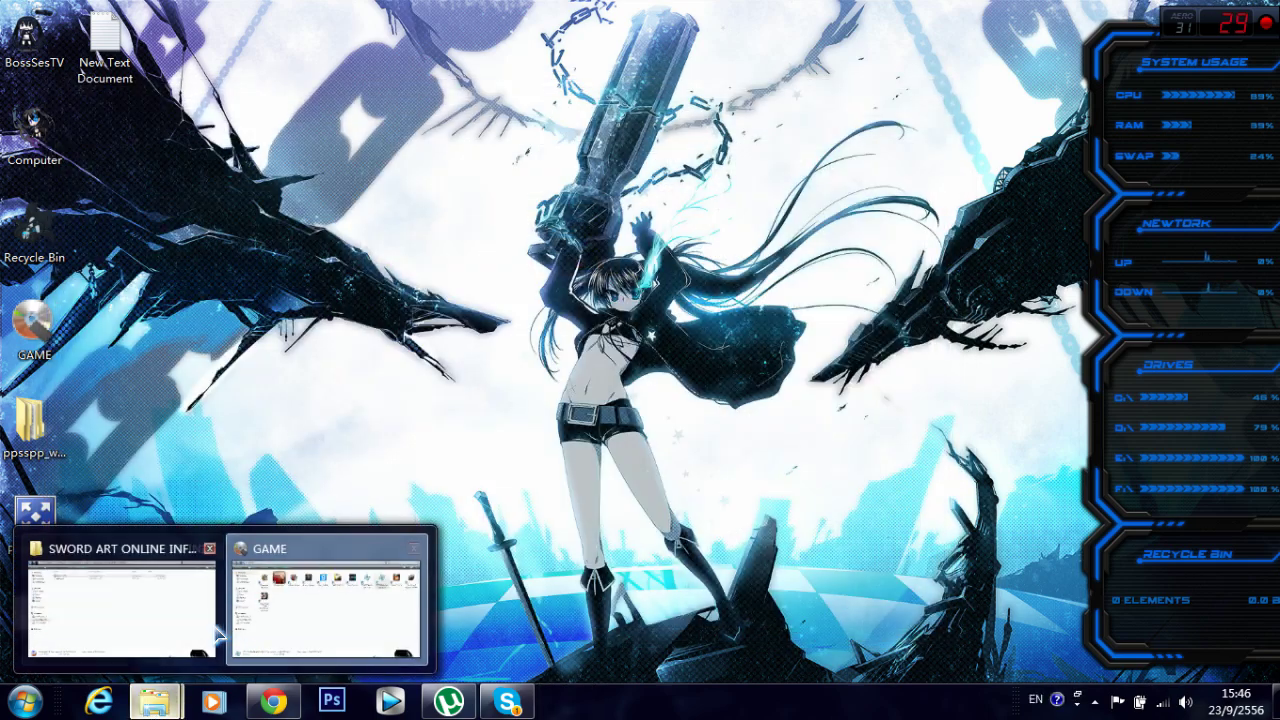
click(320, 600)
double_click(1000, 158)
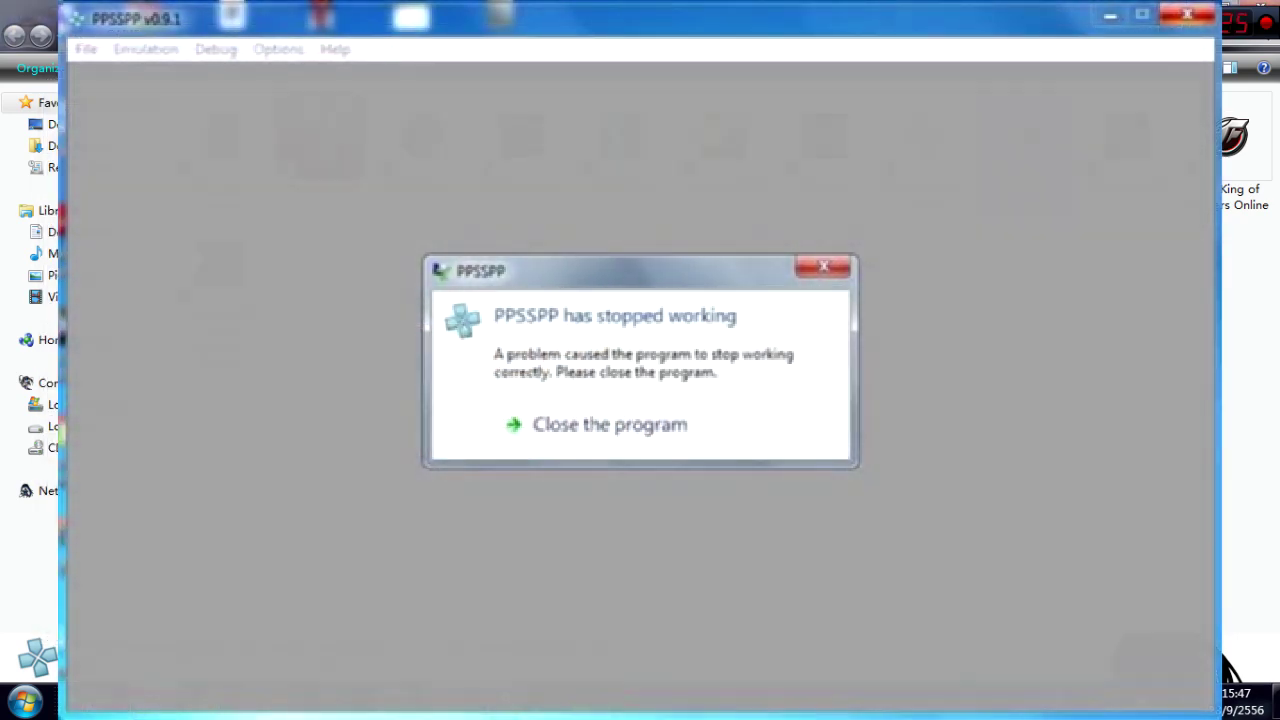
Step: Close the PPSSPP program that has stopped working and return to the GAME folder
click(610, 424)
right_click(694, 366)
click(594, 371)
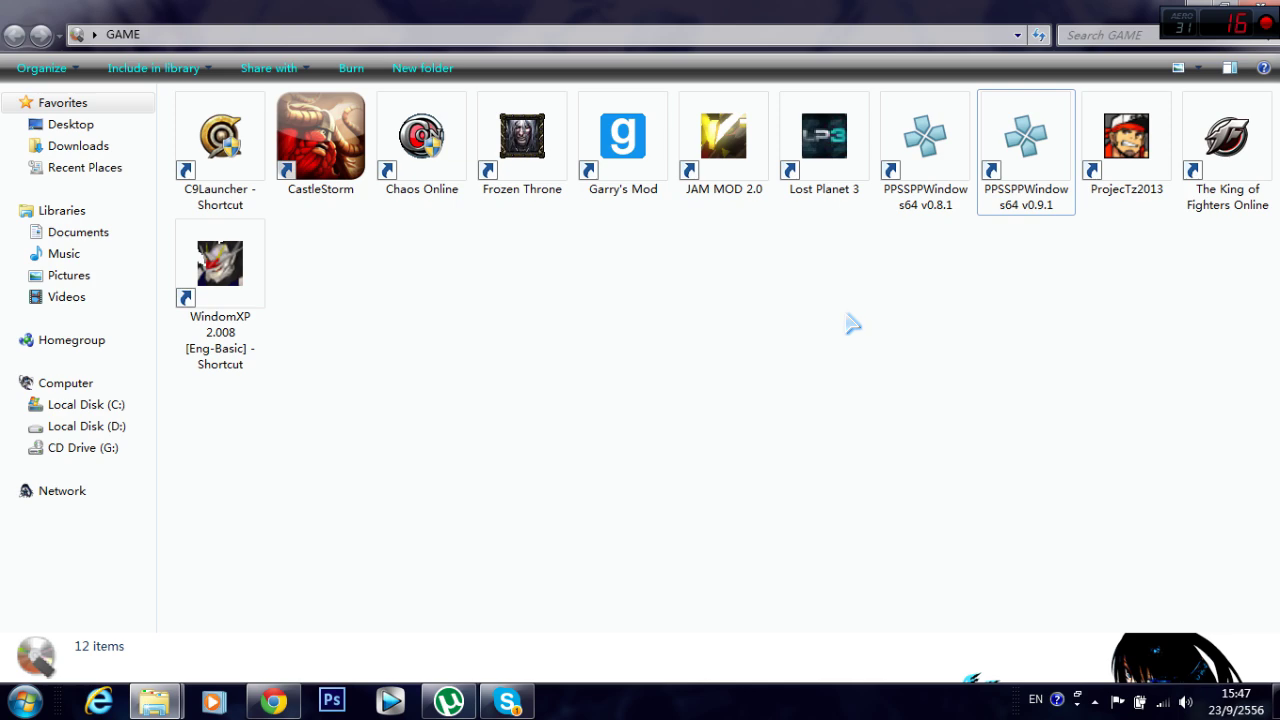
Step: Restore the GAME folder window to its smaller size and close it
double_click(645, 12)
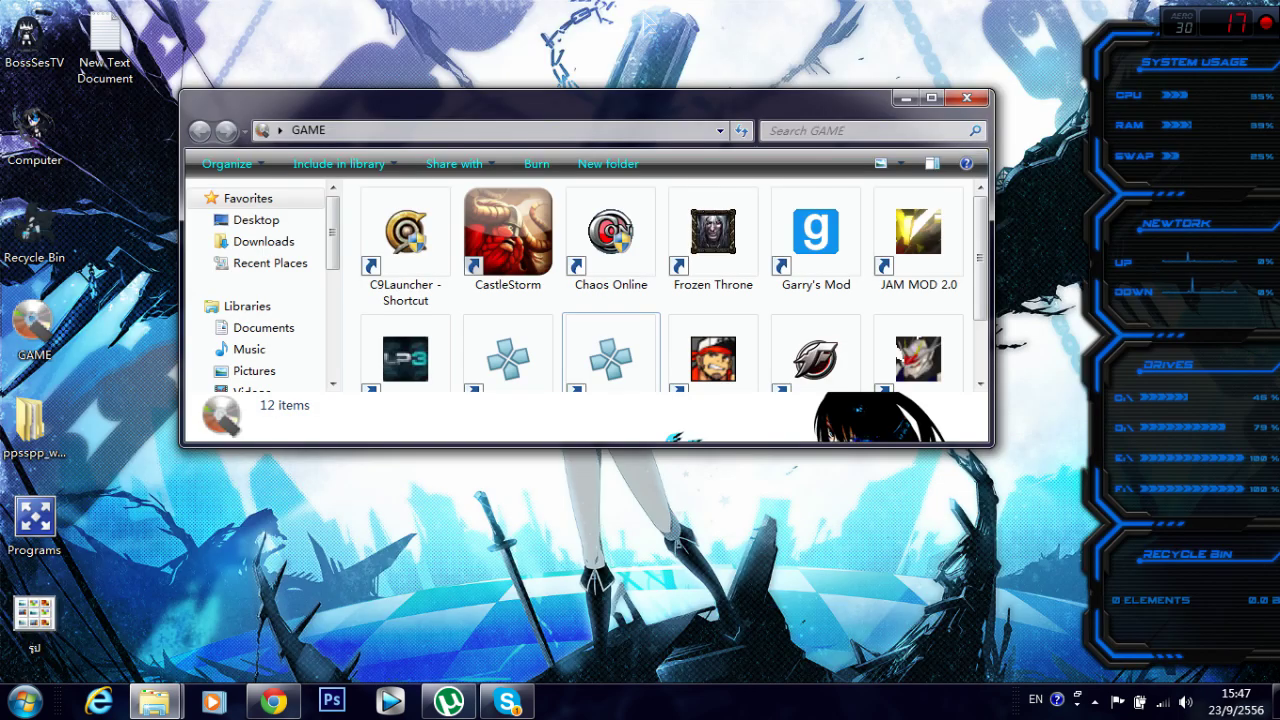
right_click(644, 44)
click(690, 94)
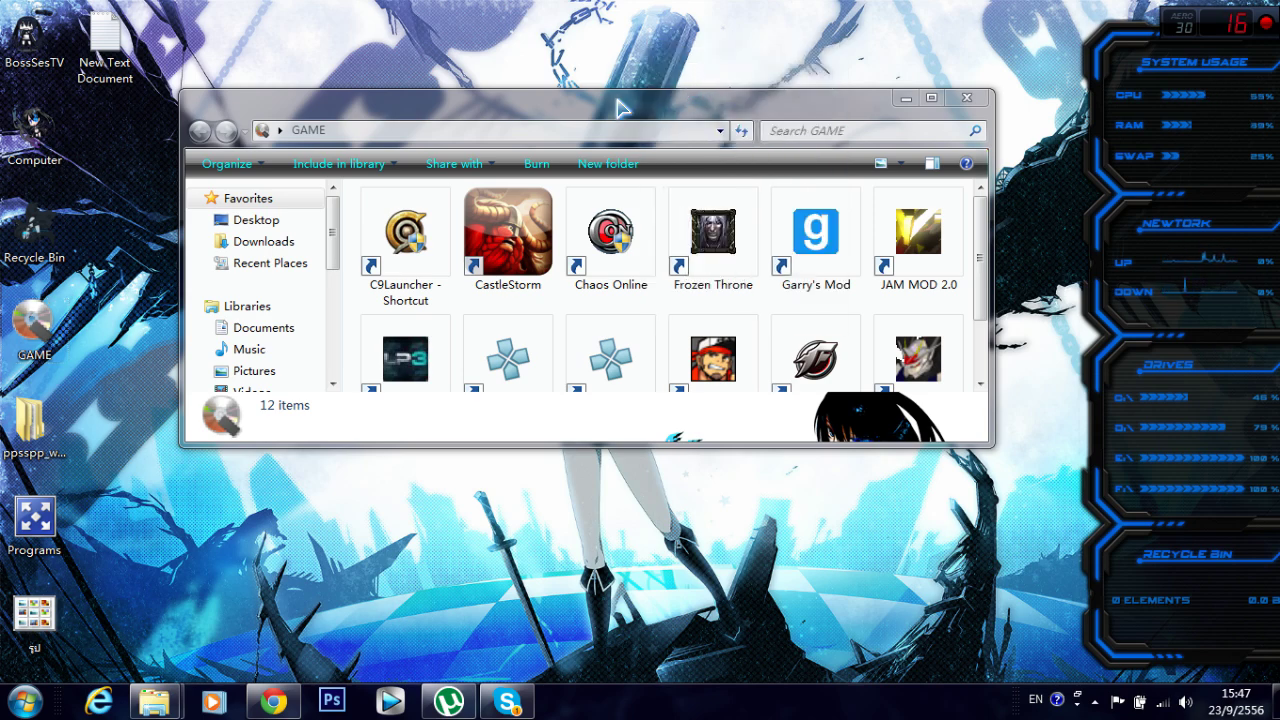
drag(617, 107, 603, 115)
scroll(625, 200, down, 2)
click(953, 106)
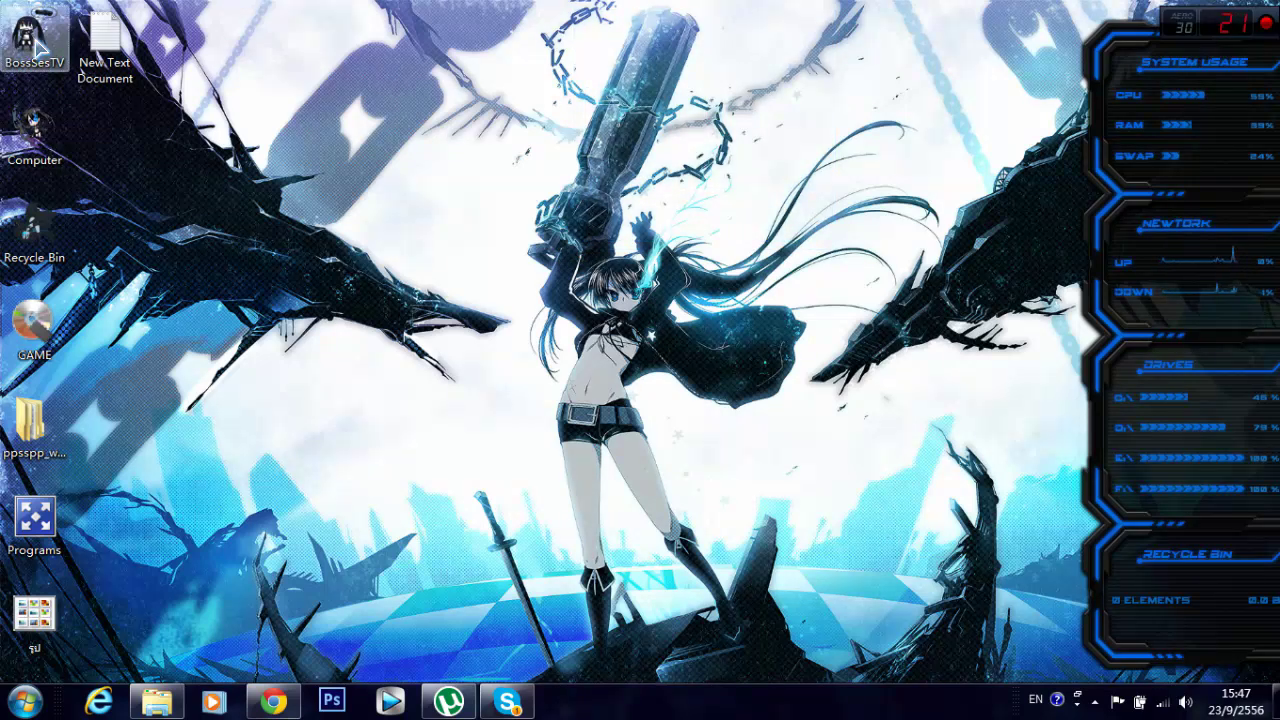
Step: Open the Computer window, maximize it and go to the Control Panel from there
double_click(34, 125)
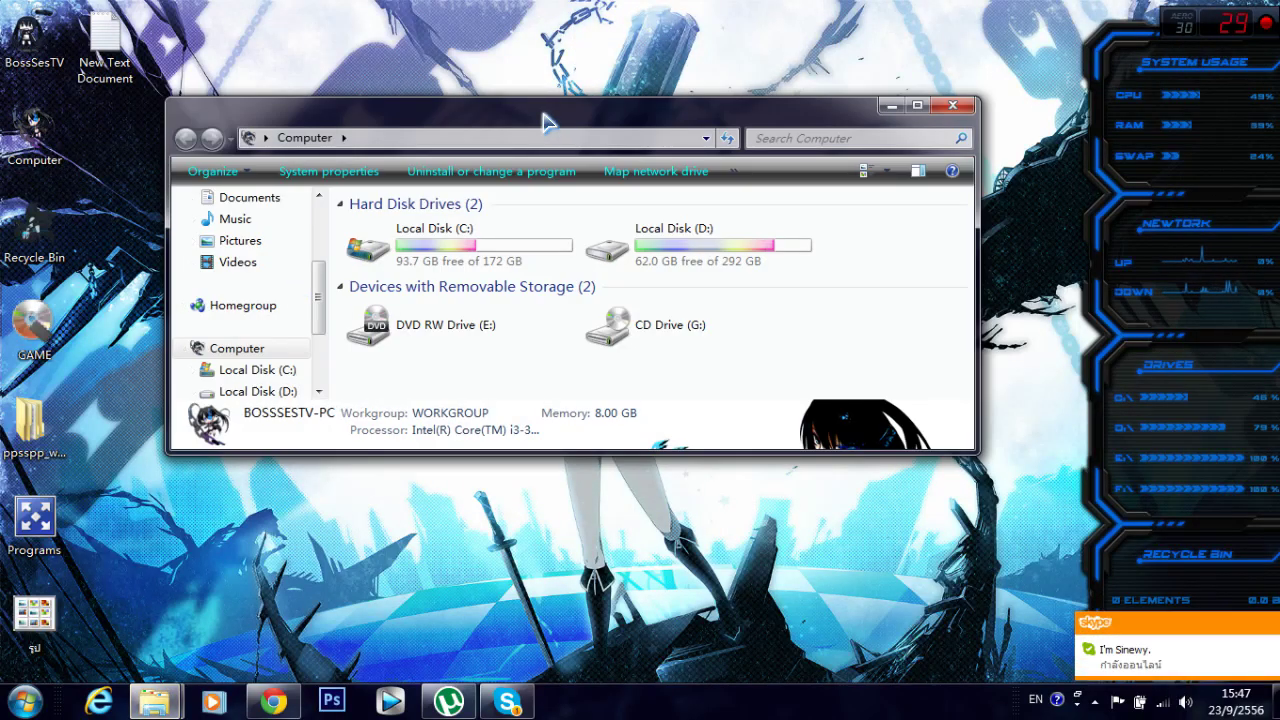
double_click(555, 120)
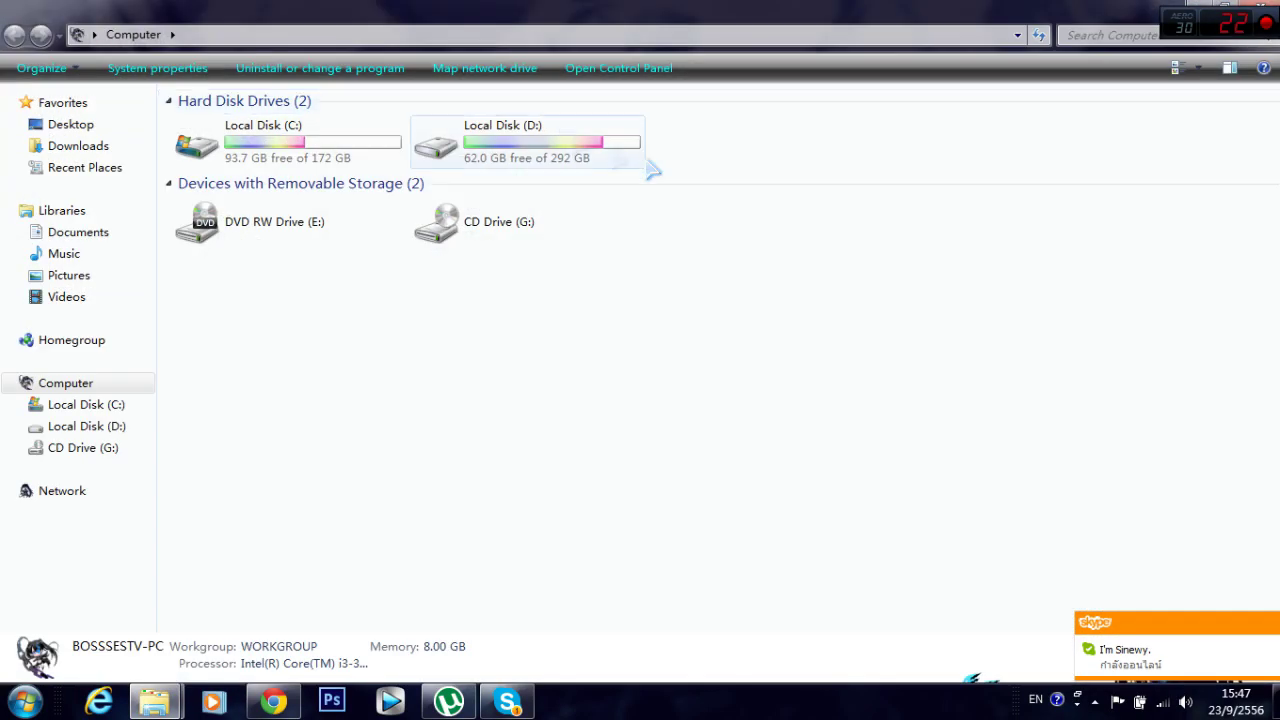
click(660, 77)
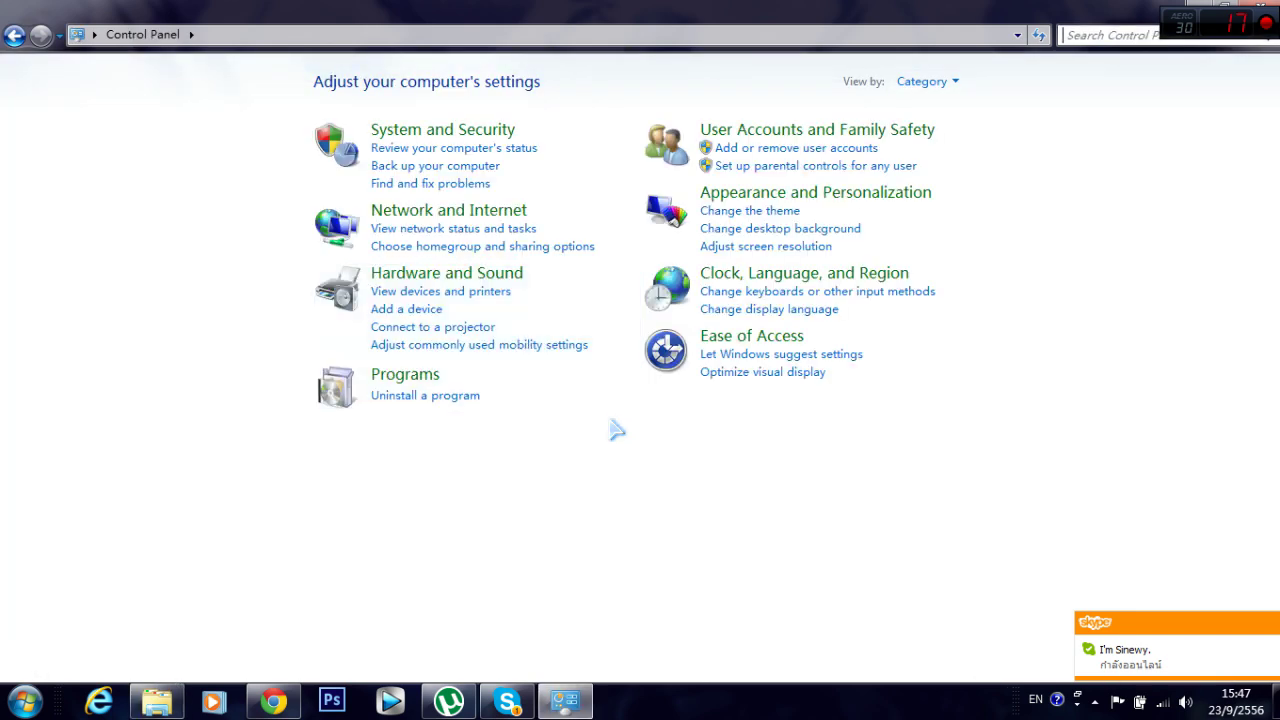
Step: Show the Control Panel items as large icons and open Windows Update
click(925, 82)
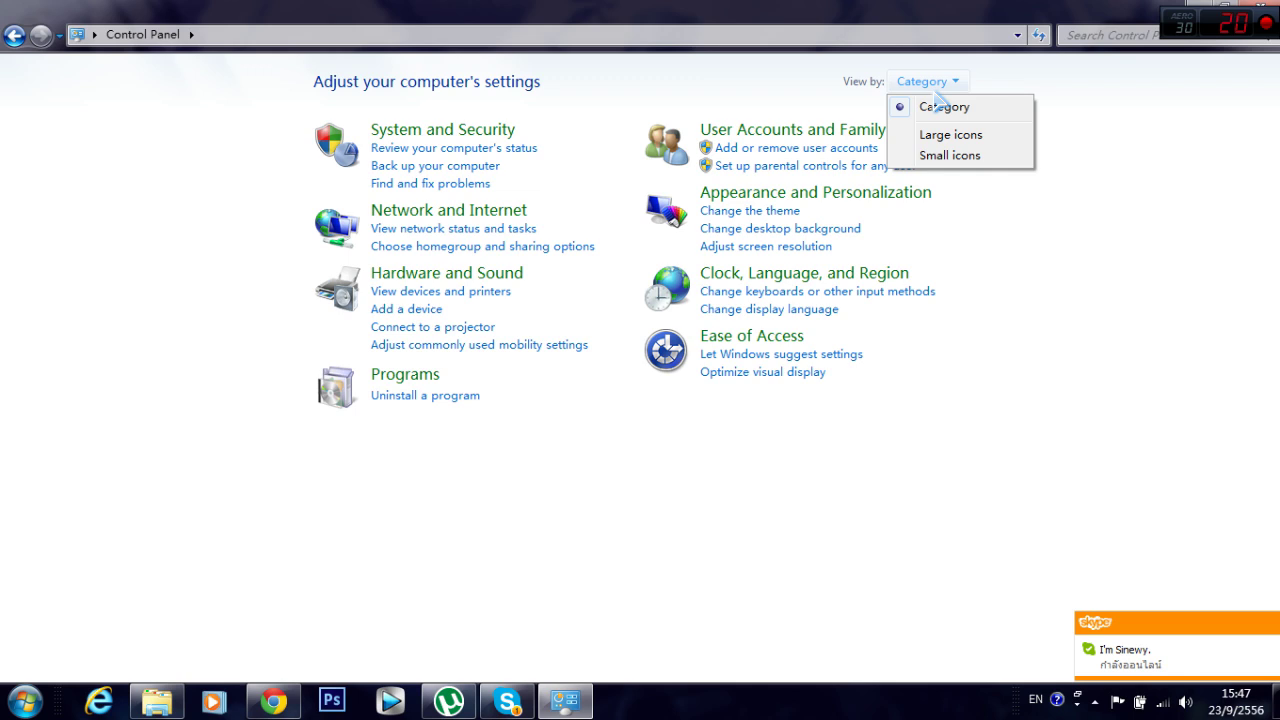
click(935, 133)
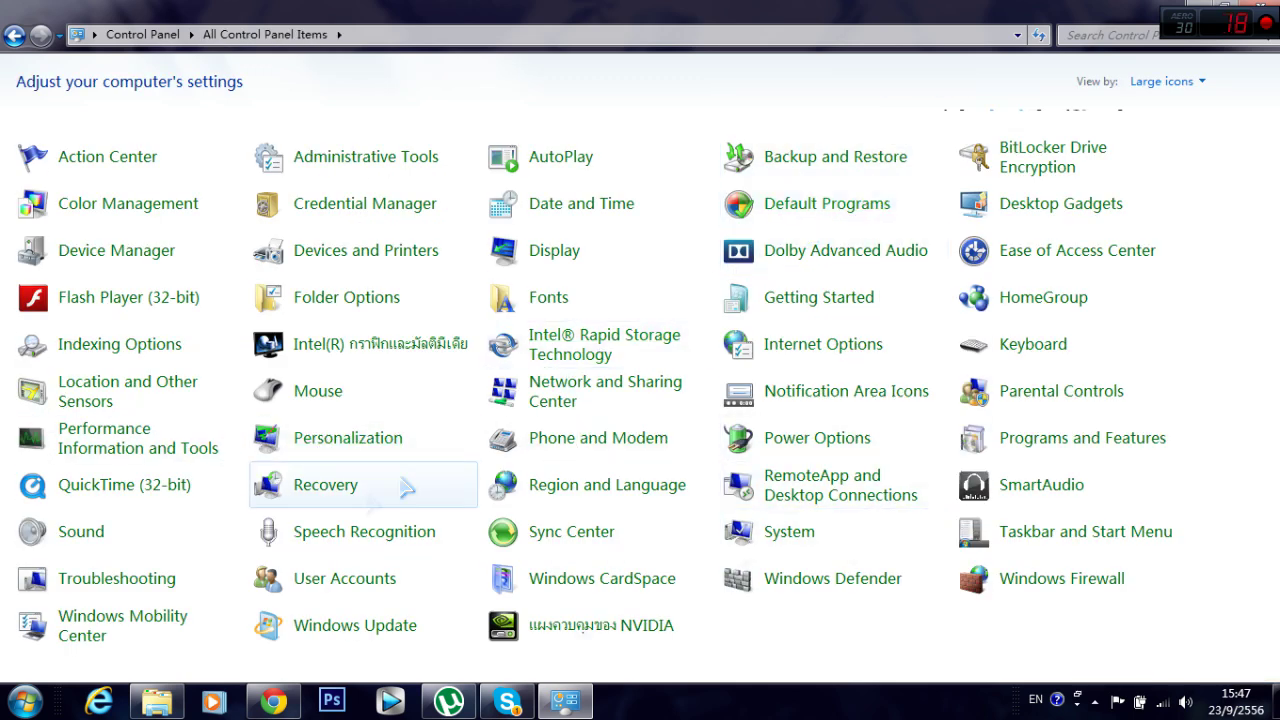
click(362, 628)
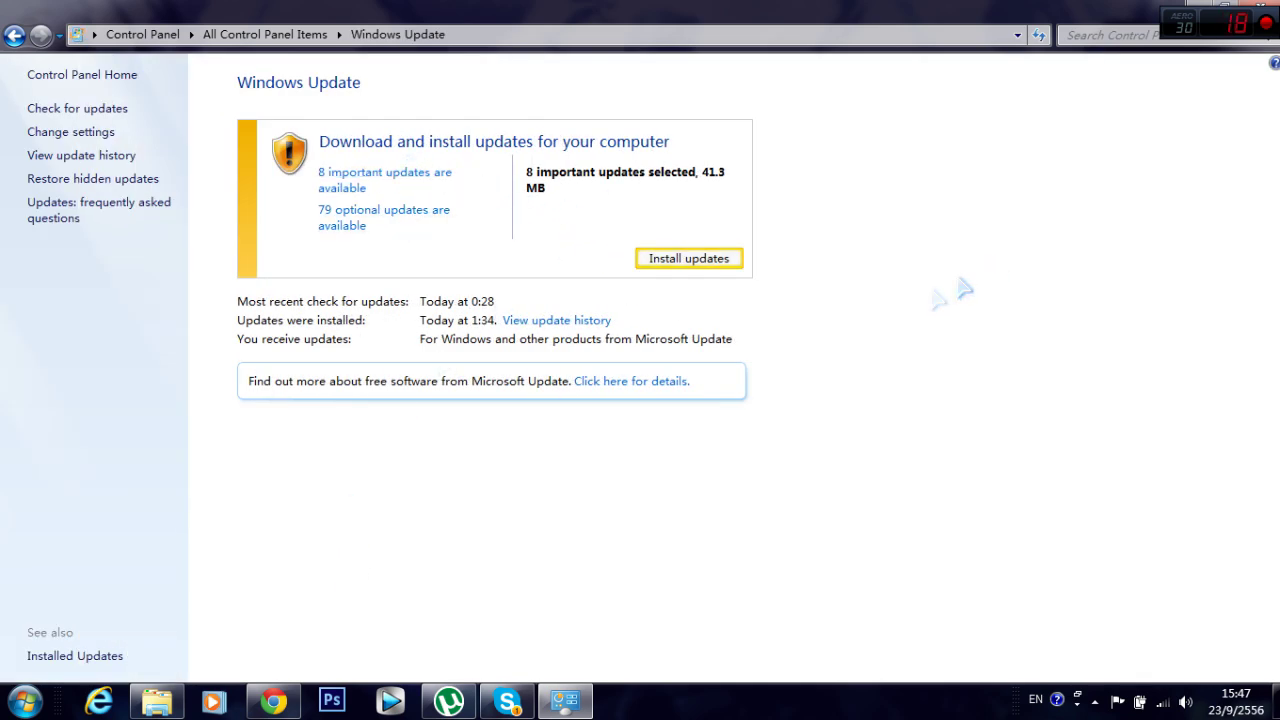
Step: Examine the lists of important and optional updates available in Windows Update, and return to its overview
click(360, 186)
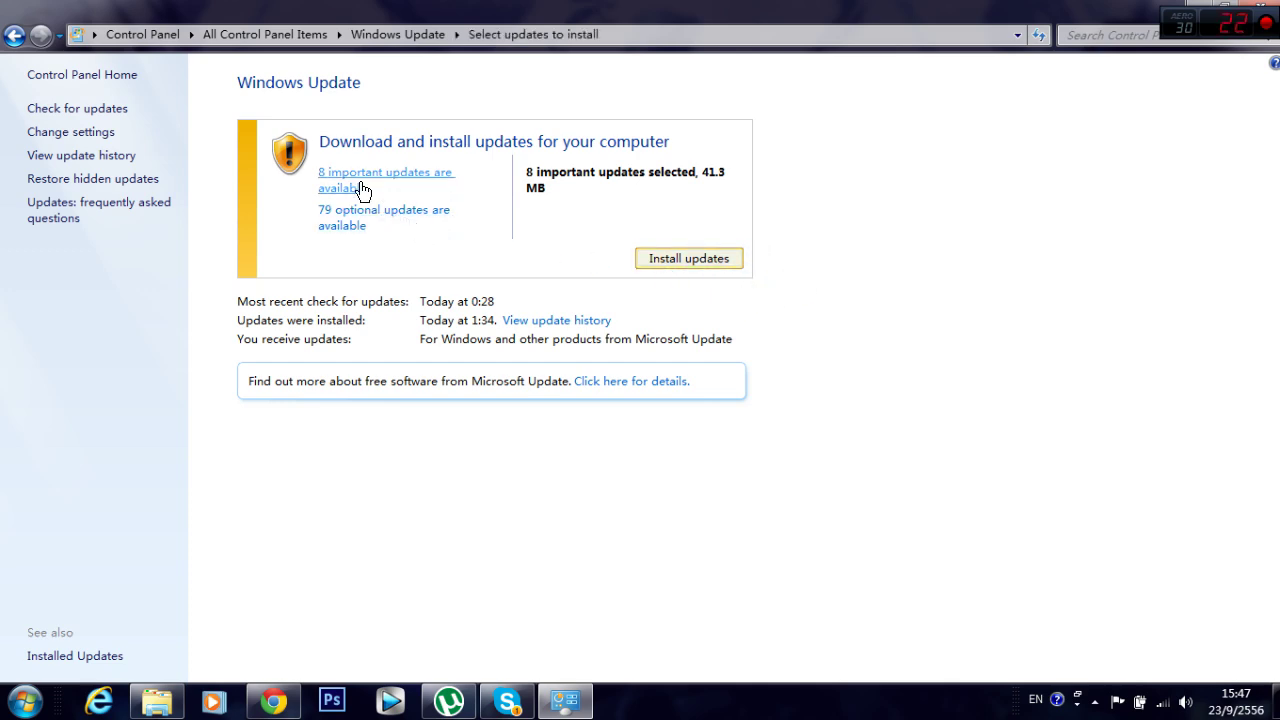
click(14, 34)
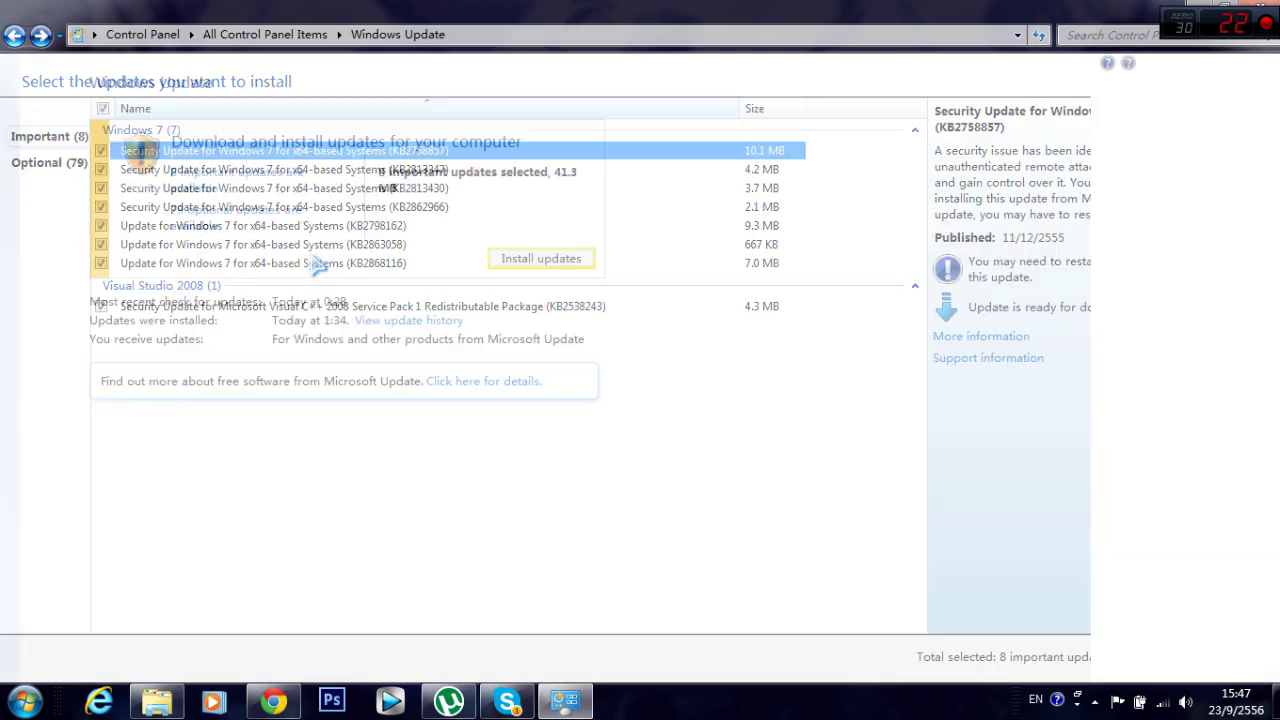
click(330, 230)
scroll(195, 325, down, 15)
scroll(212, 366, up, 4)
scroll(212, 366, up, 2)
scroll(315, 485, down, 5)
scroll(315, 485, up, 4)
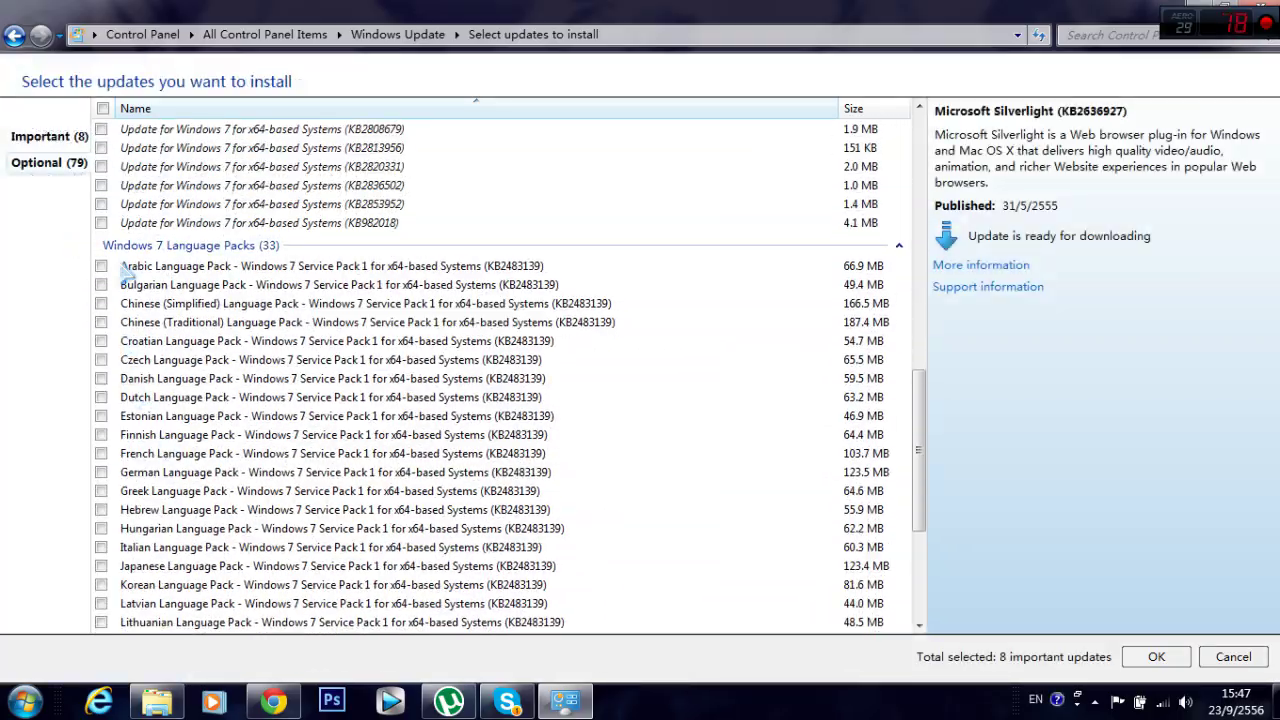
scroll(122, 264, up, 15)
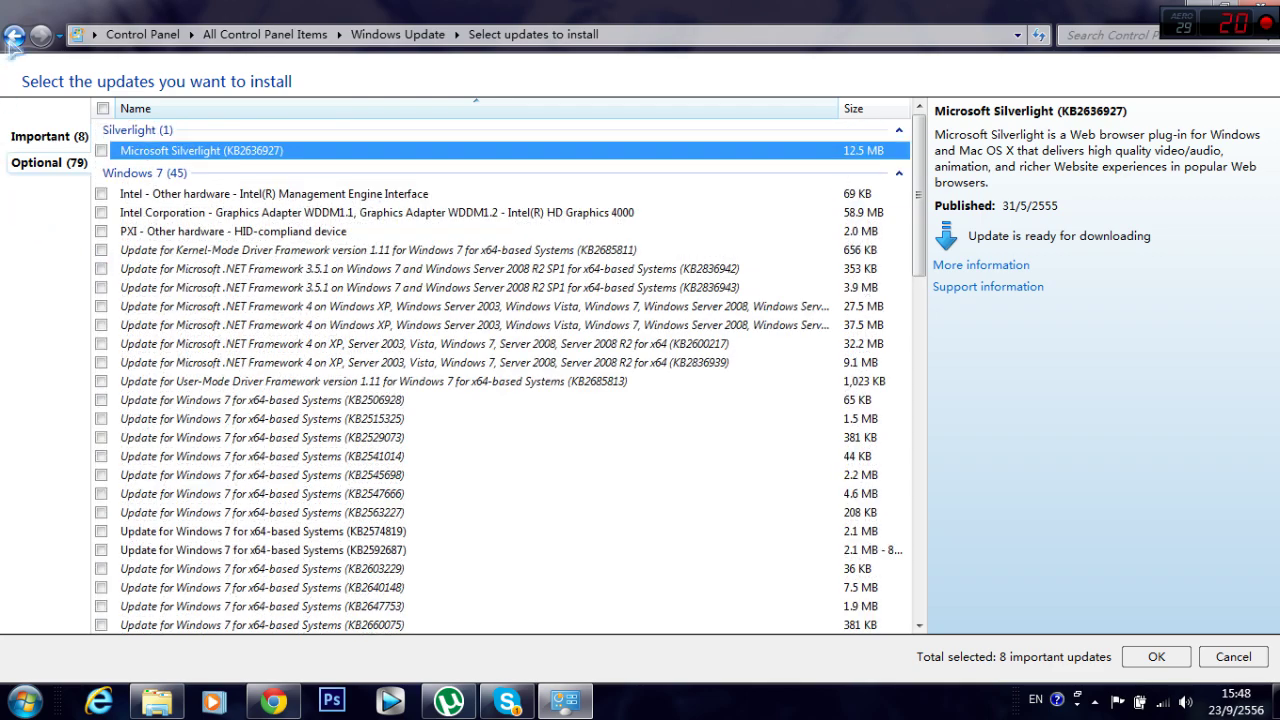
click(12, 37)
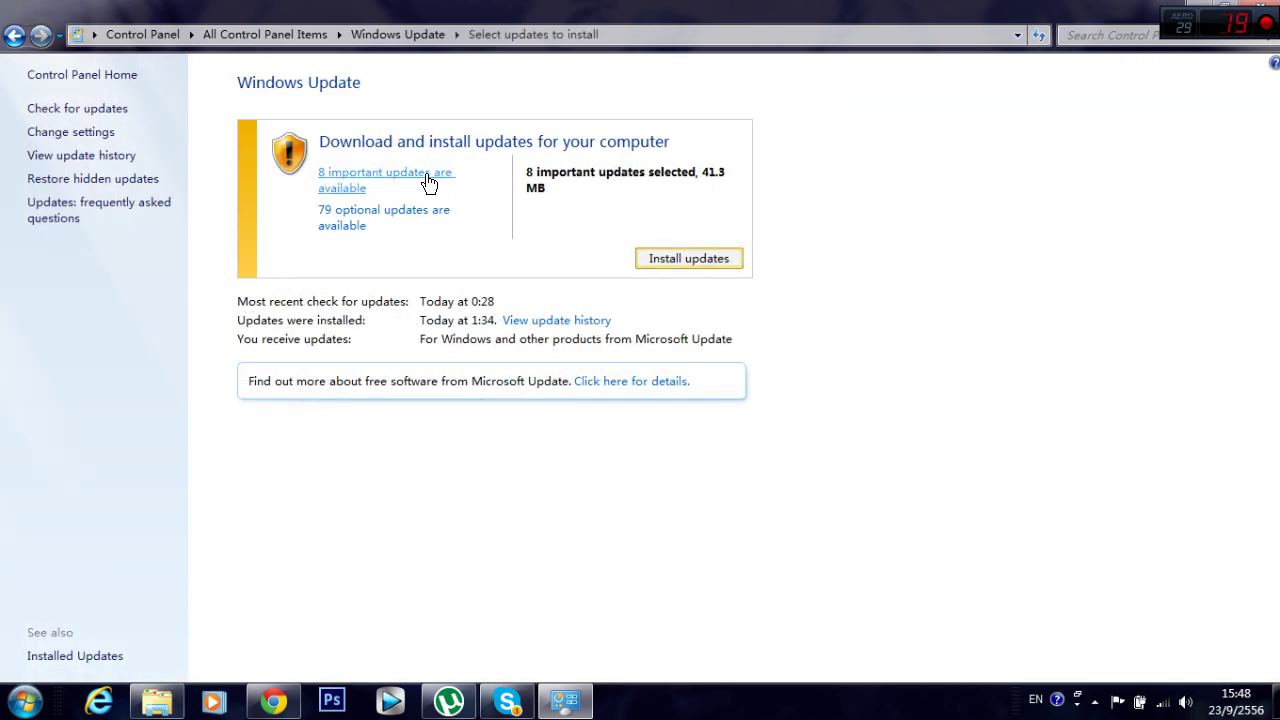
click(428, 182)
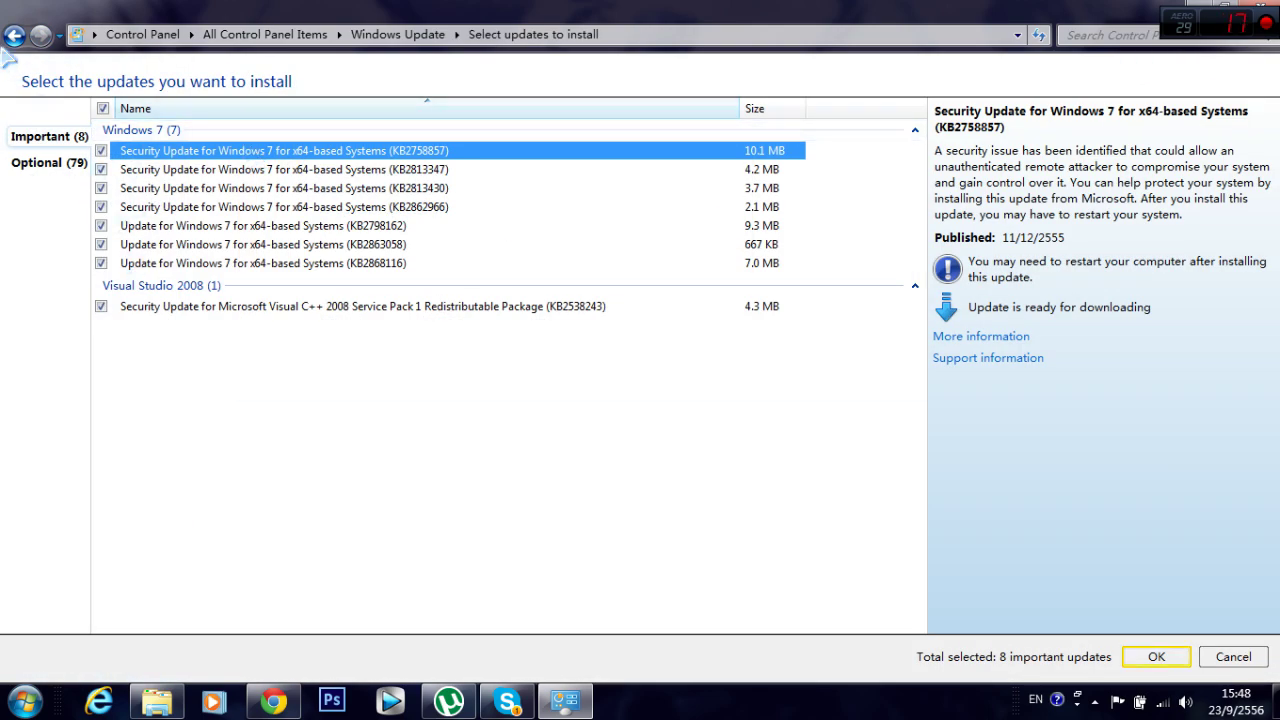
click(12, 38)
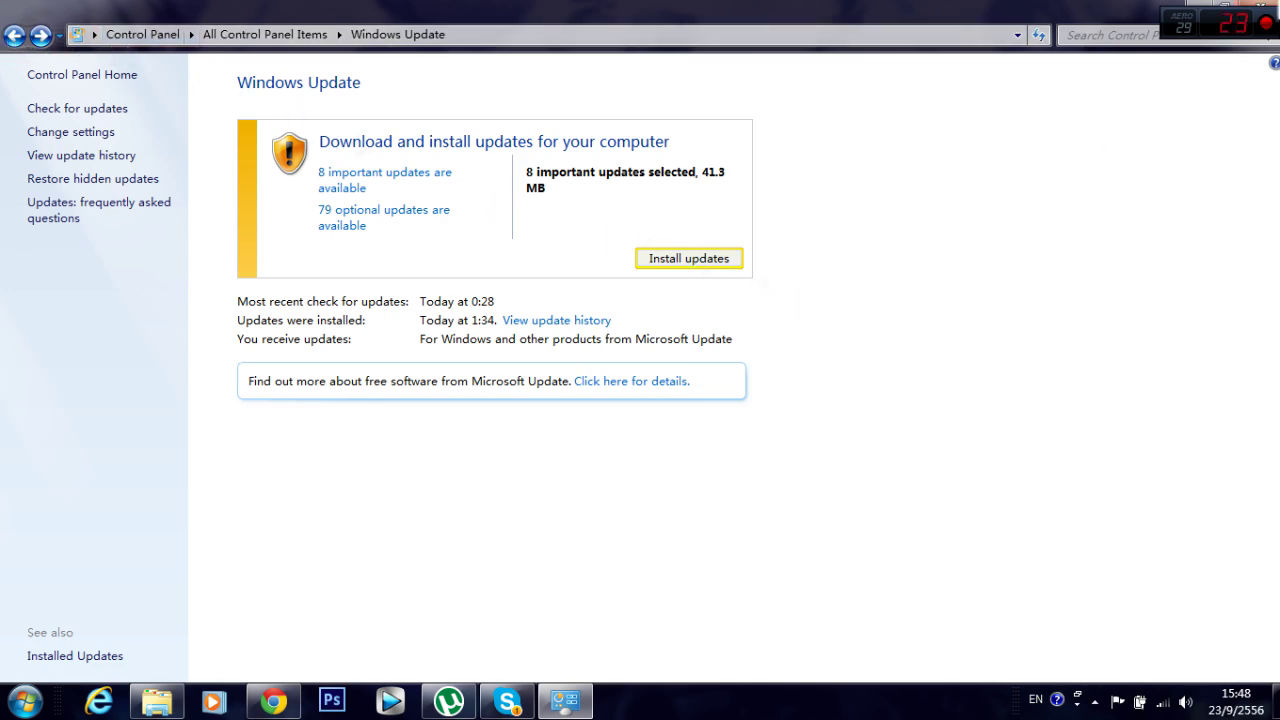
Step: Close the Windows Update window and refresh the desktop three times
key(alt+F4)
right_click(441, 122)
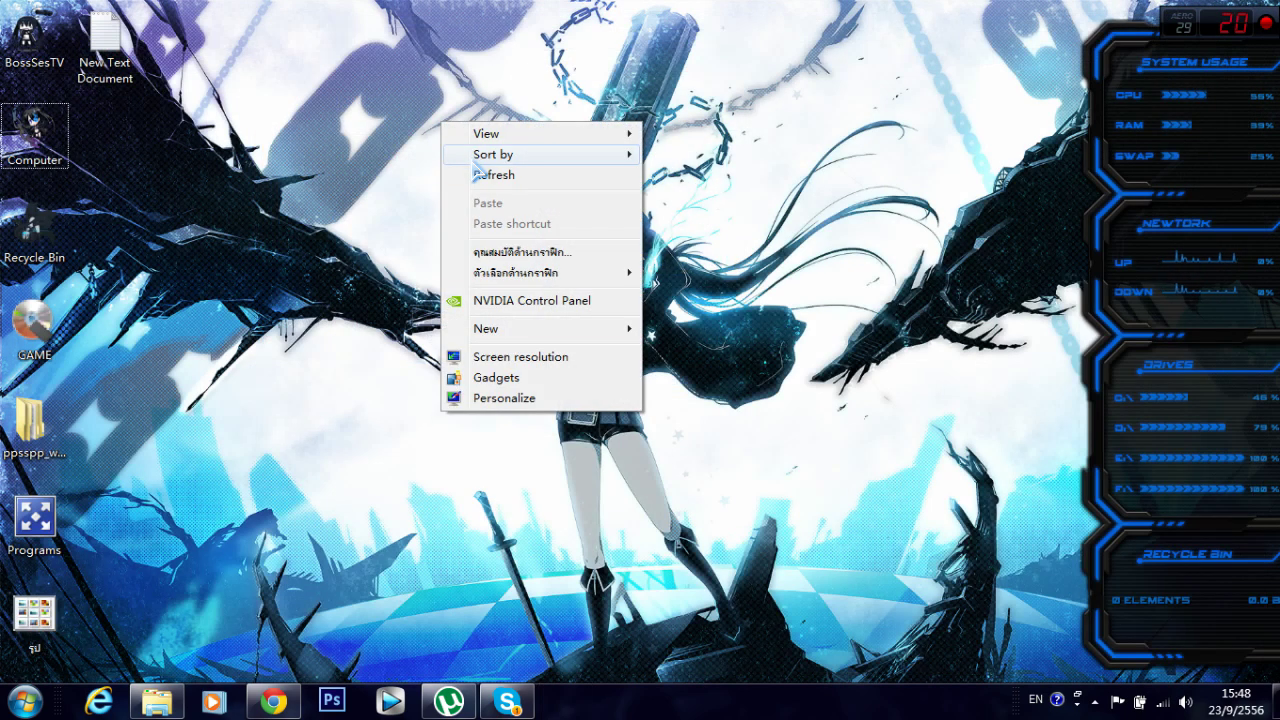
click(478, 175)
right_click(441, 218)
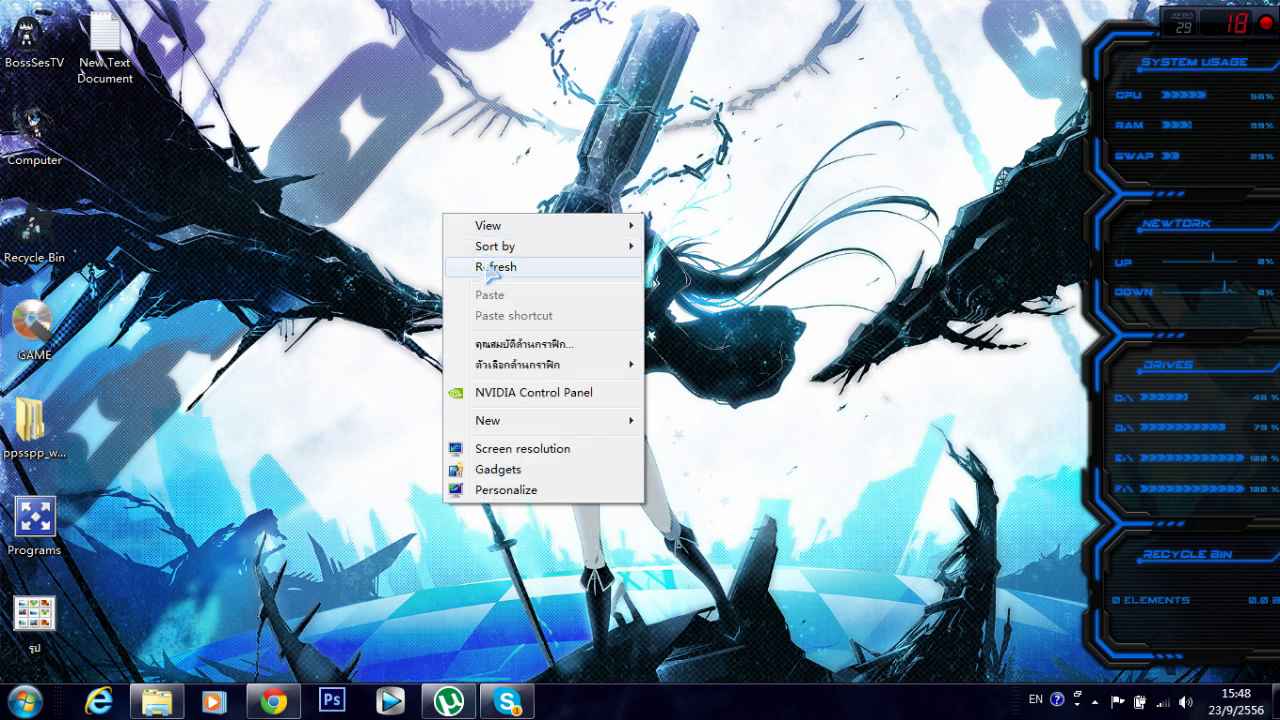
click(489, 268)
right_click(451, 208)
click(492, 256)
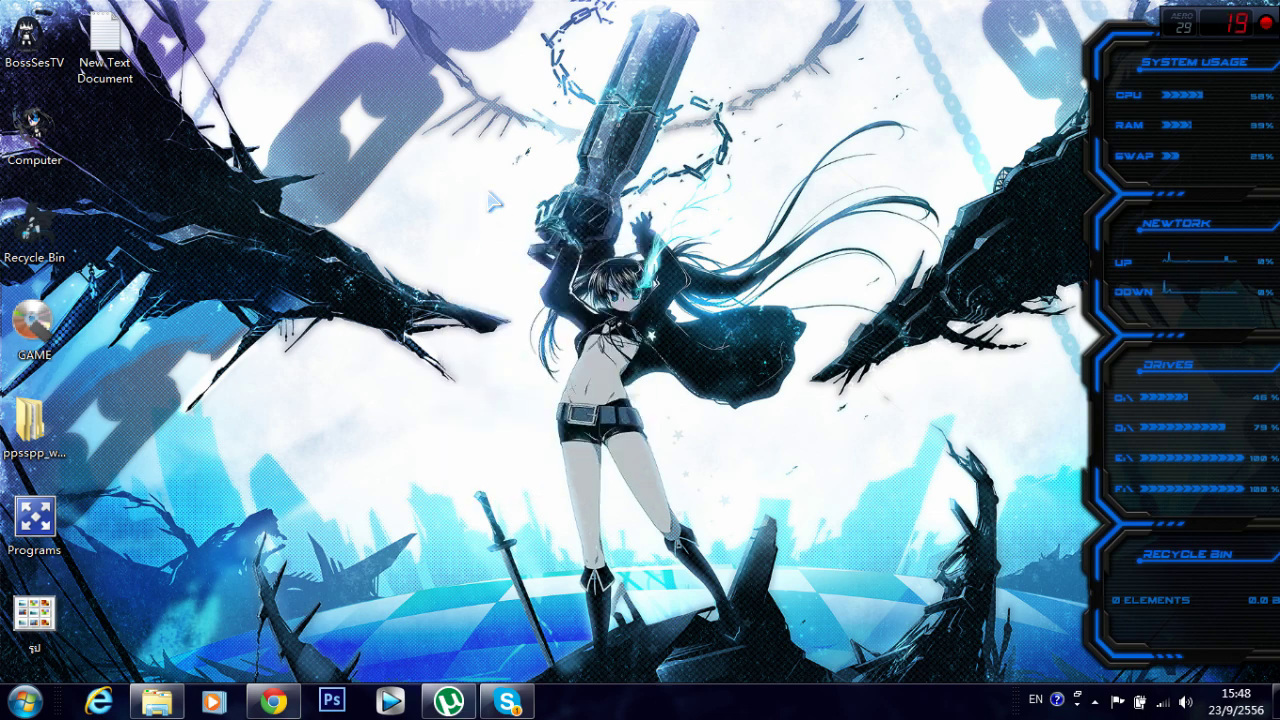
Step: Refresh the desktop, examine the computer's system properties for the Windows edition and hardware, and close them
right_click(492, 202)
click(512, 245)
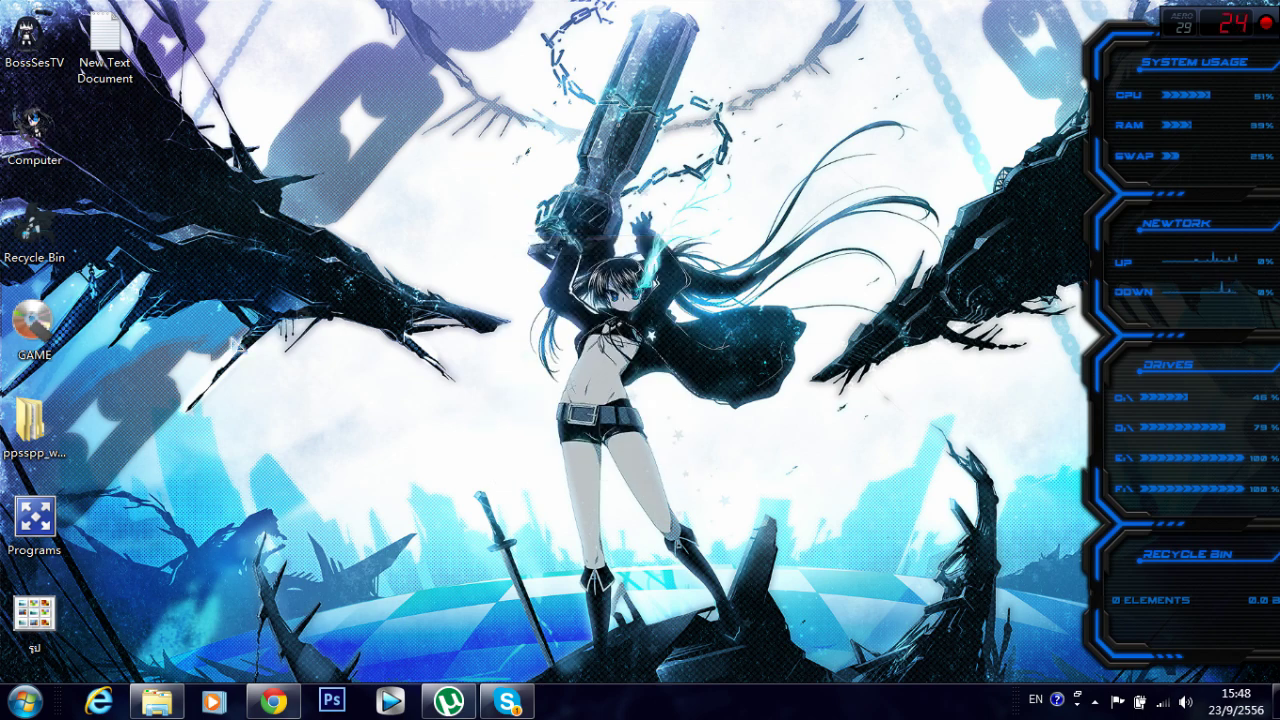
right_click(37, 130)
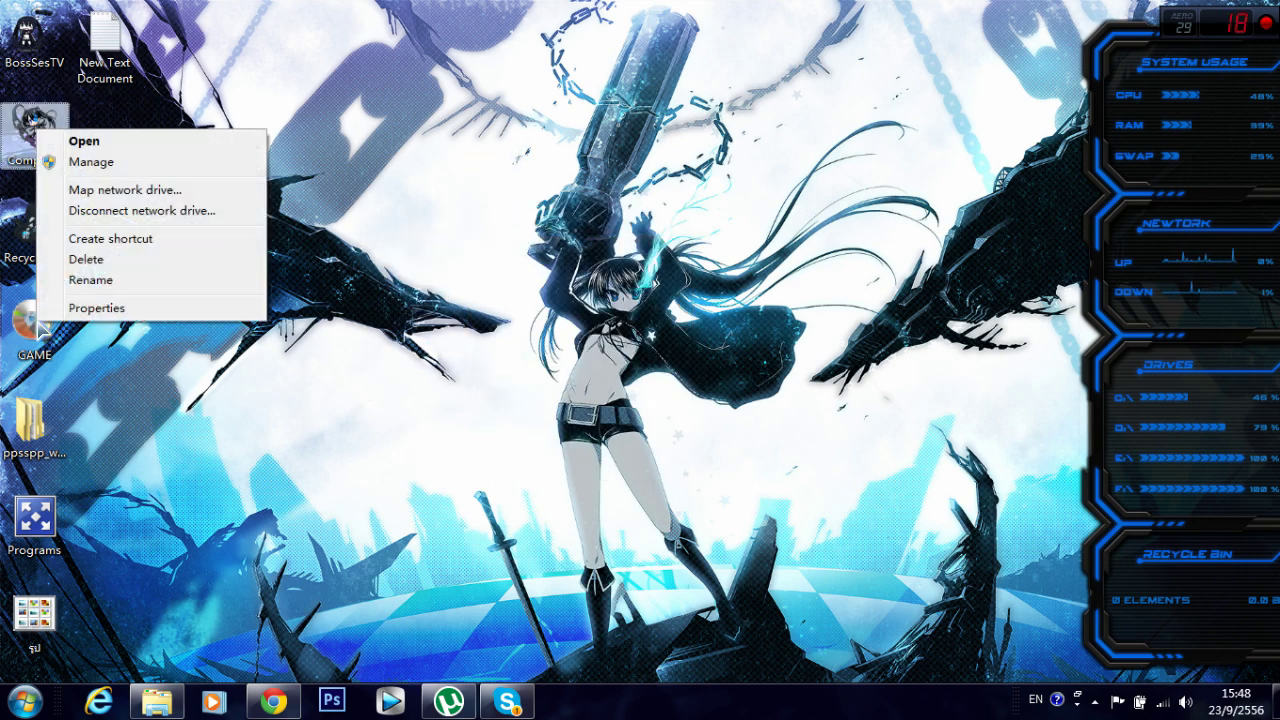
click(113, 313)
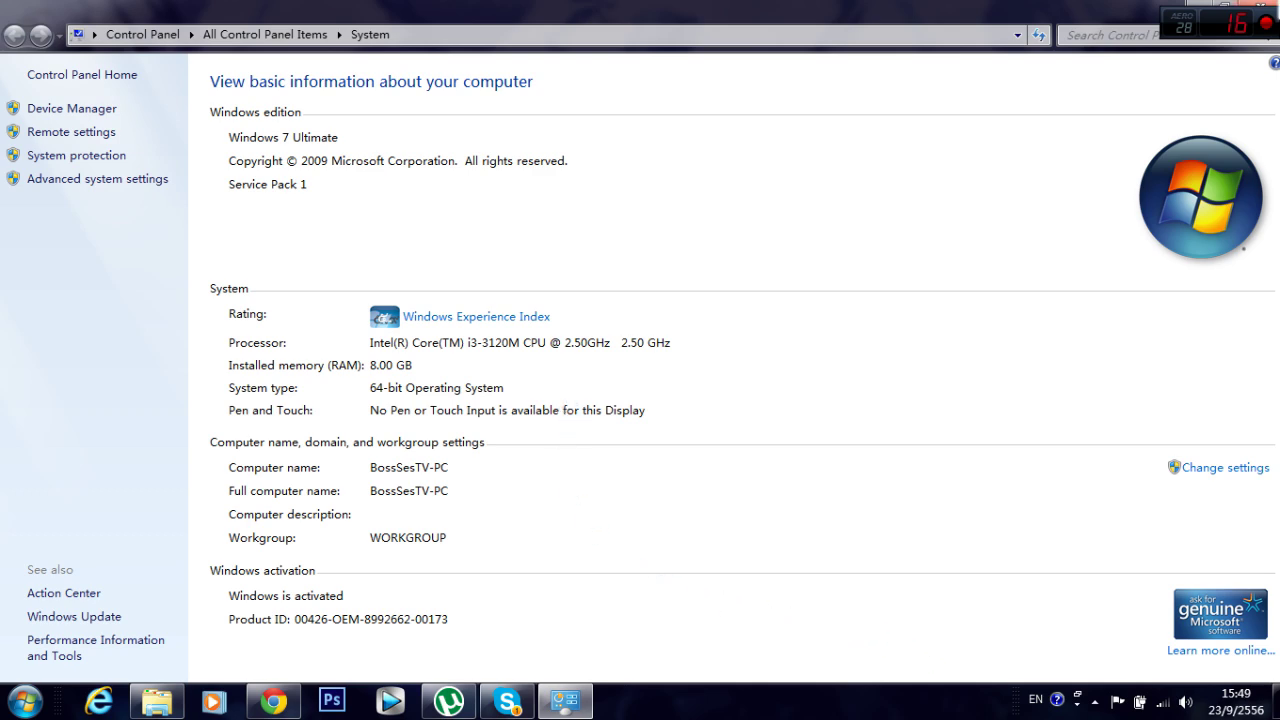
key(alt+F4)
Step: Refresh the desktop twice
right_click(495, 203)
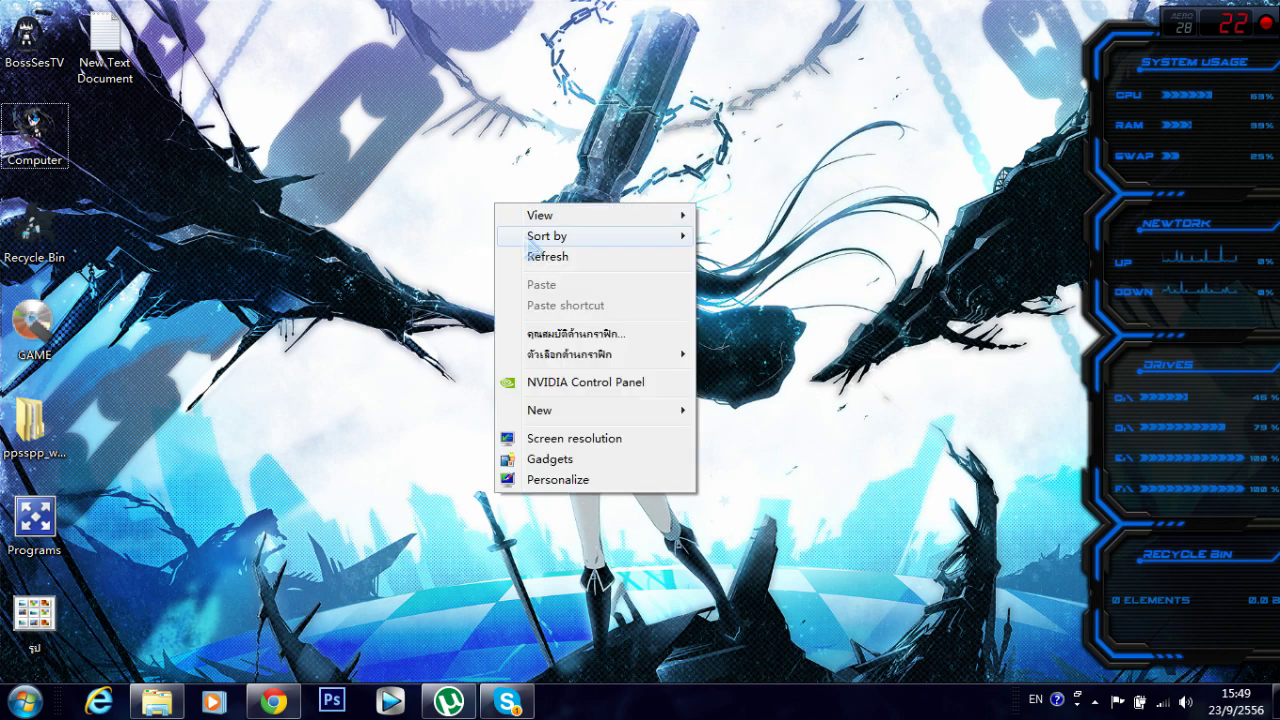
click(541, 258)
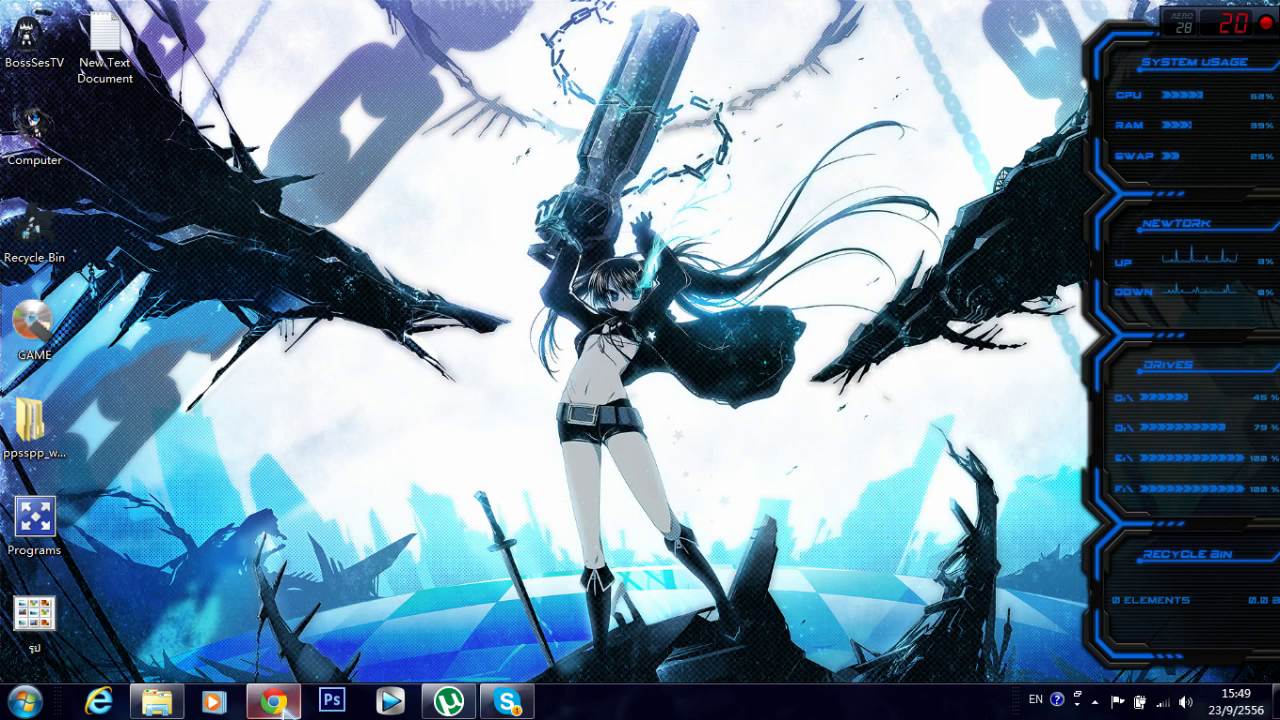
right_click(378, 189)
click(415, 243)
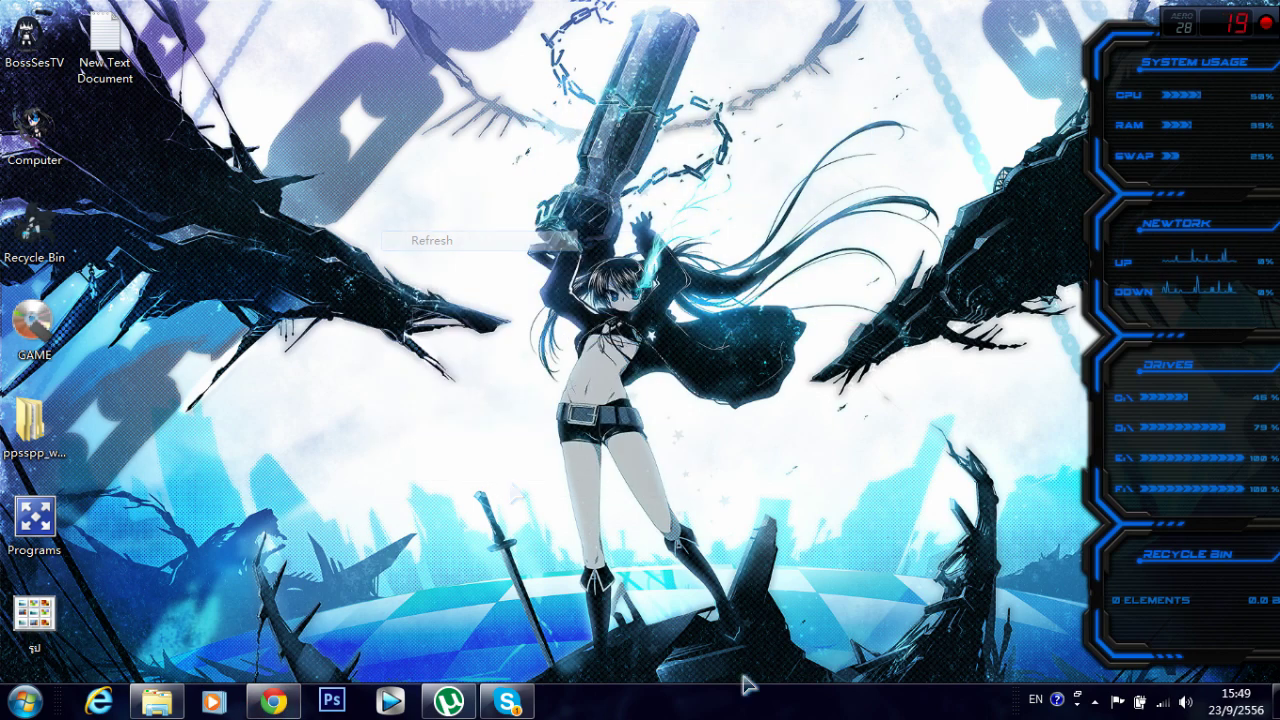
Step: Switch to the Action! recorder, stop the current video recording and minimize its window
click(1096, 700)
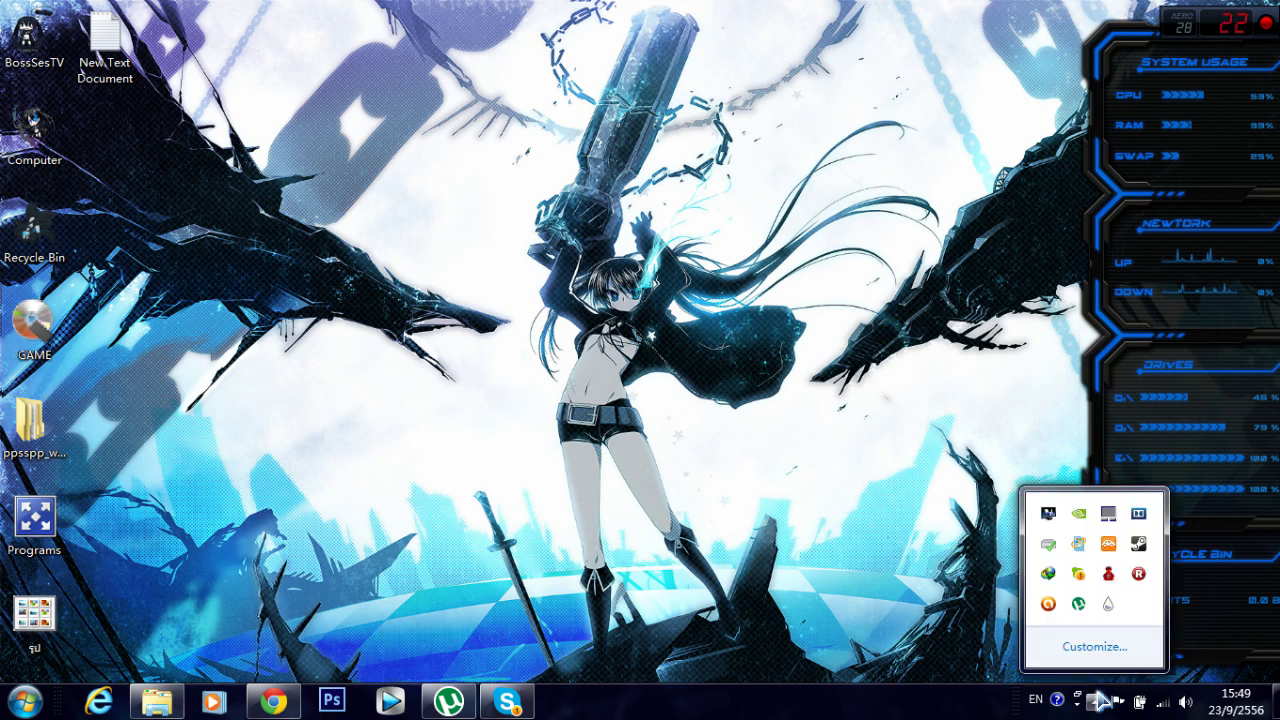
click(1136, 576)
drag(718, 122, 583, 57)
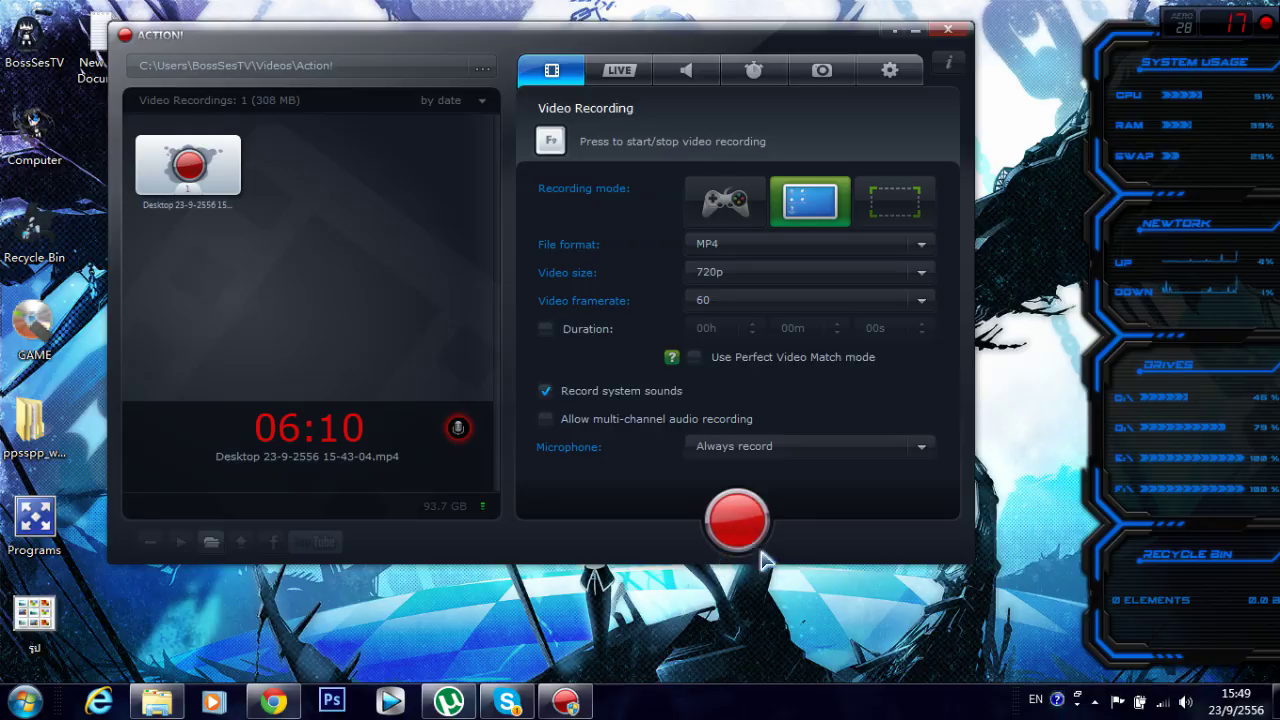
click(737, 525)
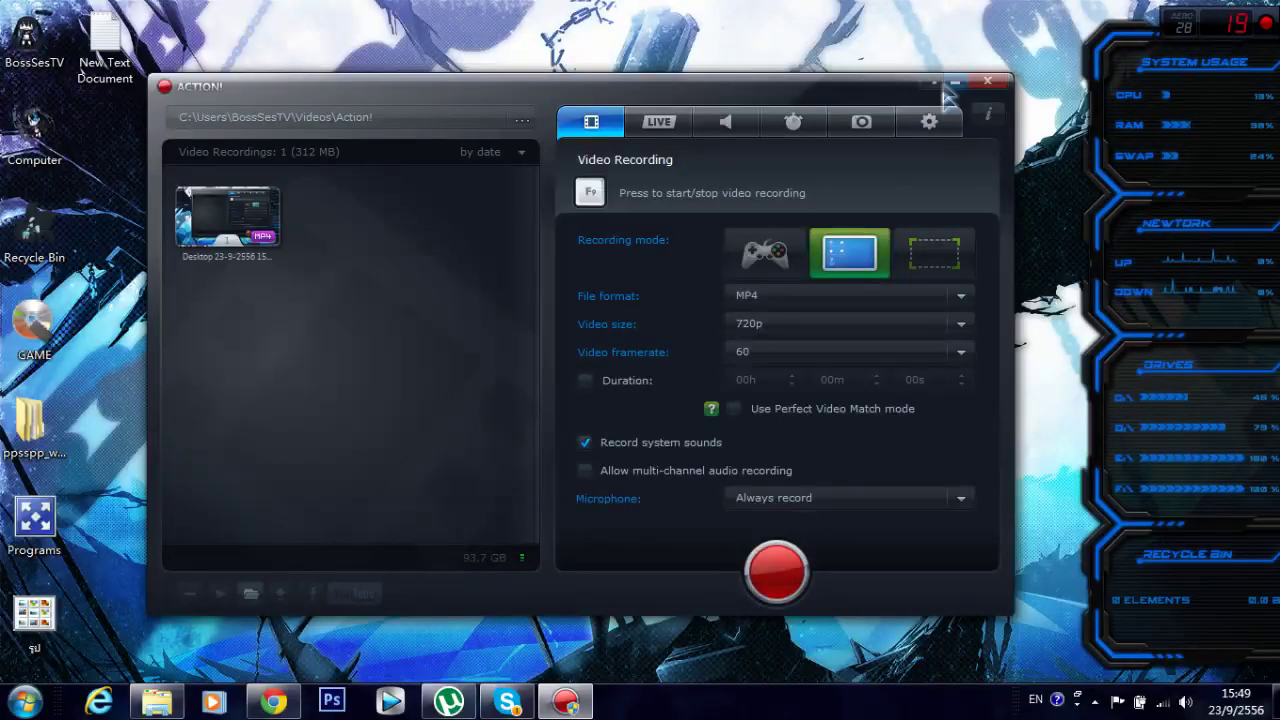
click(952, 84)
right_click(460, 152)
click(515, 205)
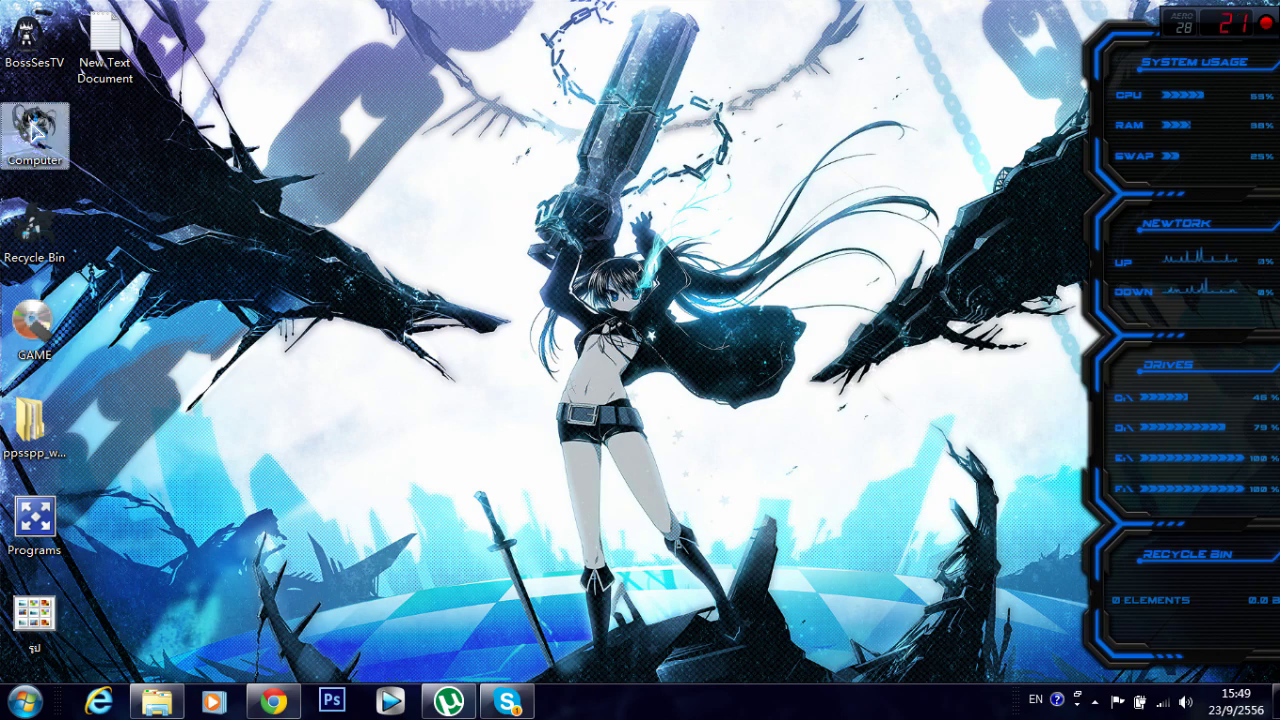
double_click(34, 130)
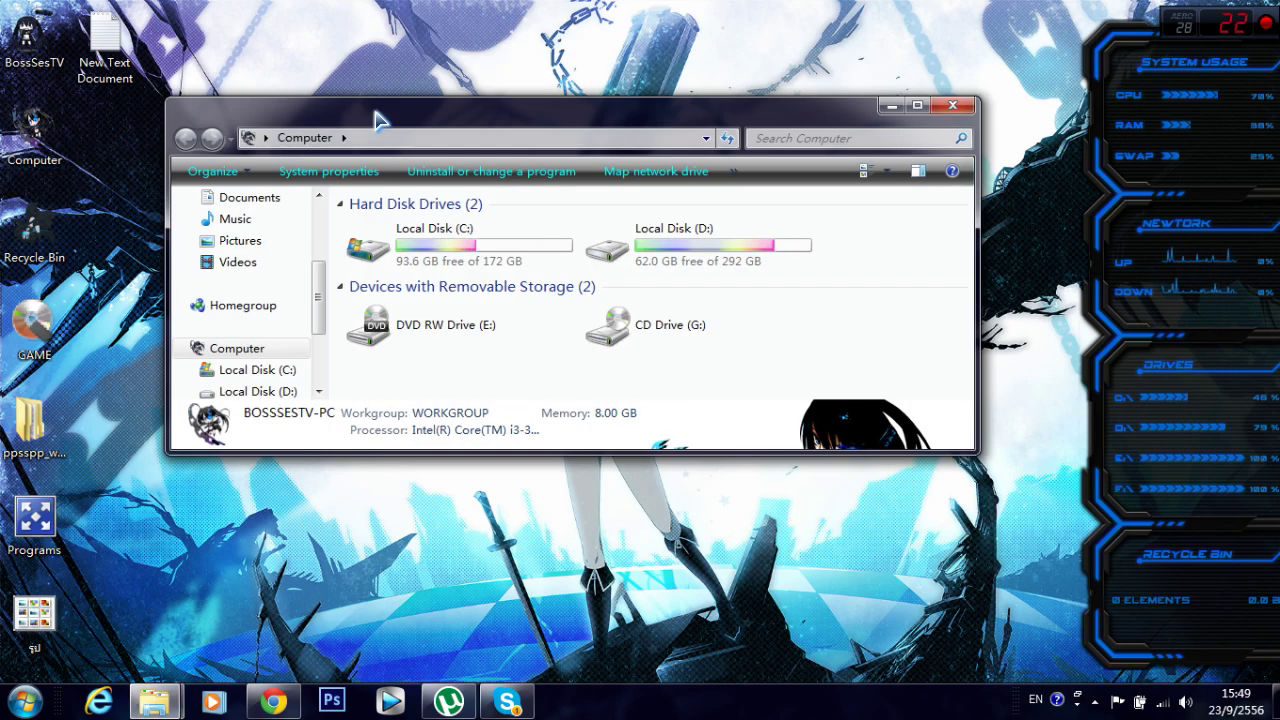
double_click(375, 118)
key(super+d)
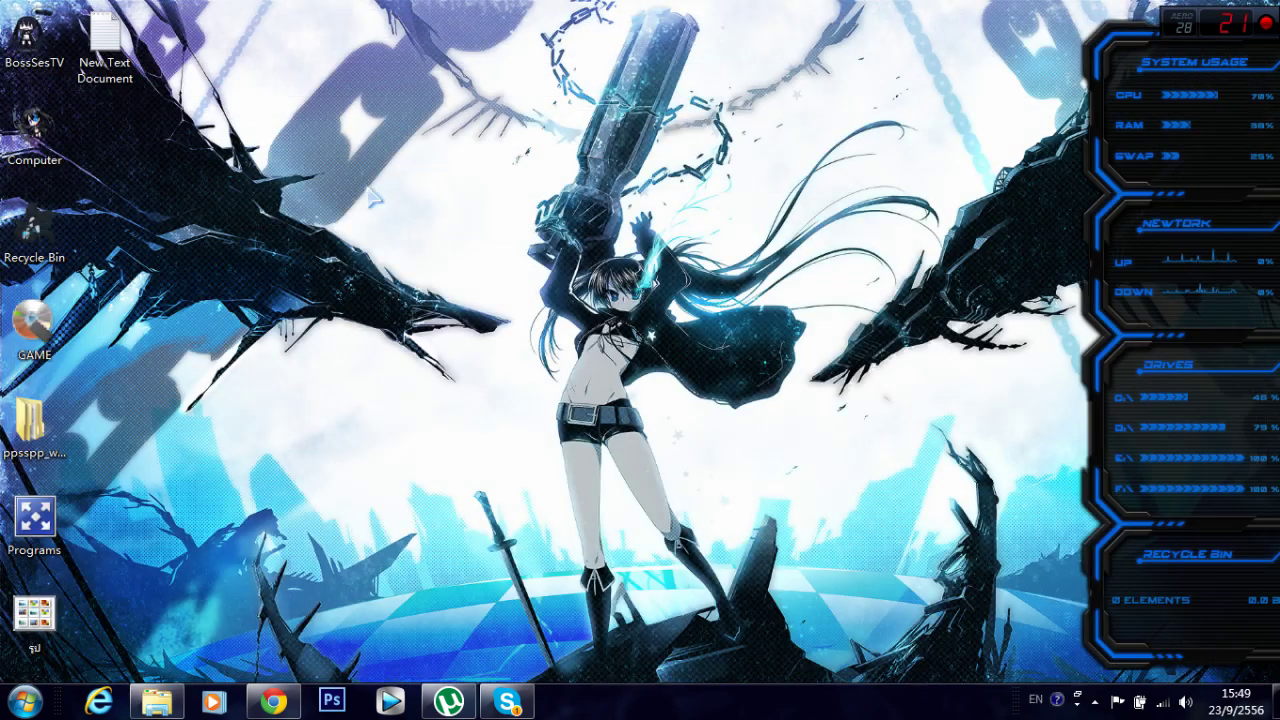
click(181, 710)
click(160, 702)
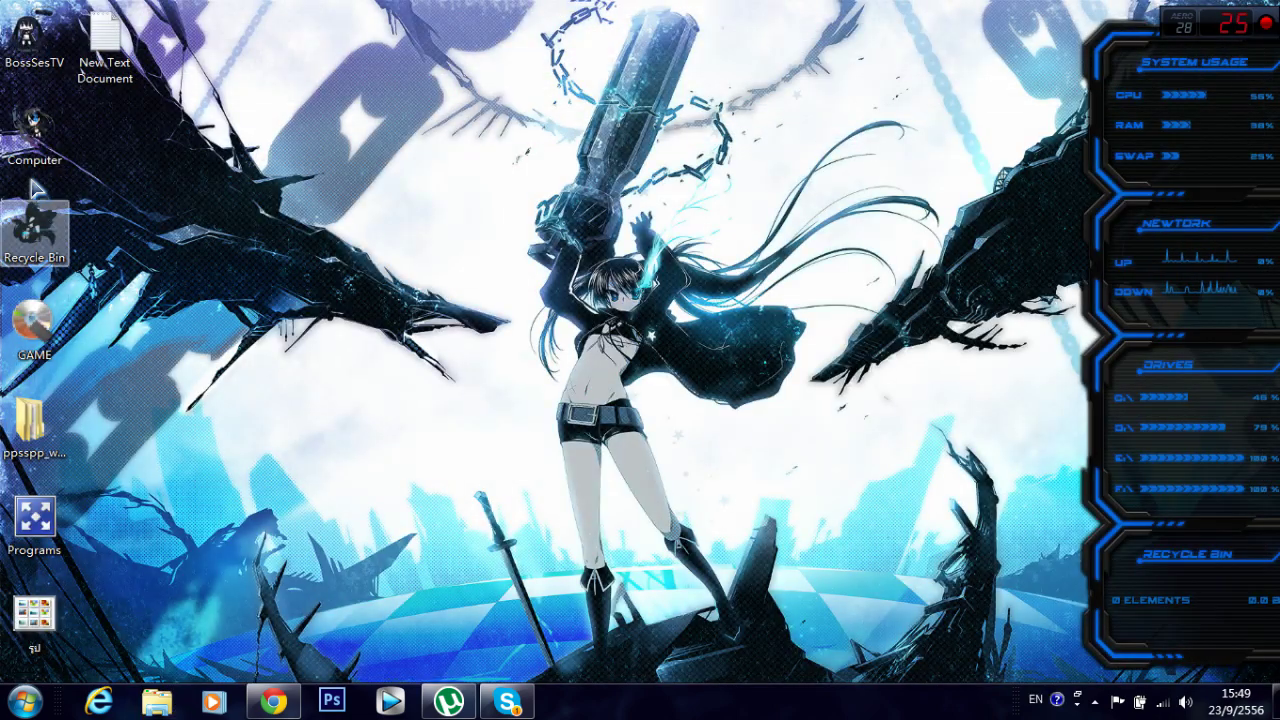
Step: Launch PPSSPP v0.8.1 from the GAME folder on the desktop and start the second recent game, 第2次スーパーロボット大戦Z 再世篇
double_click(34, 322)
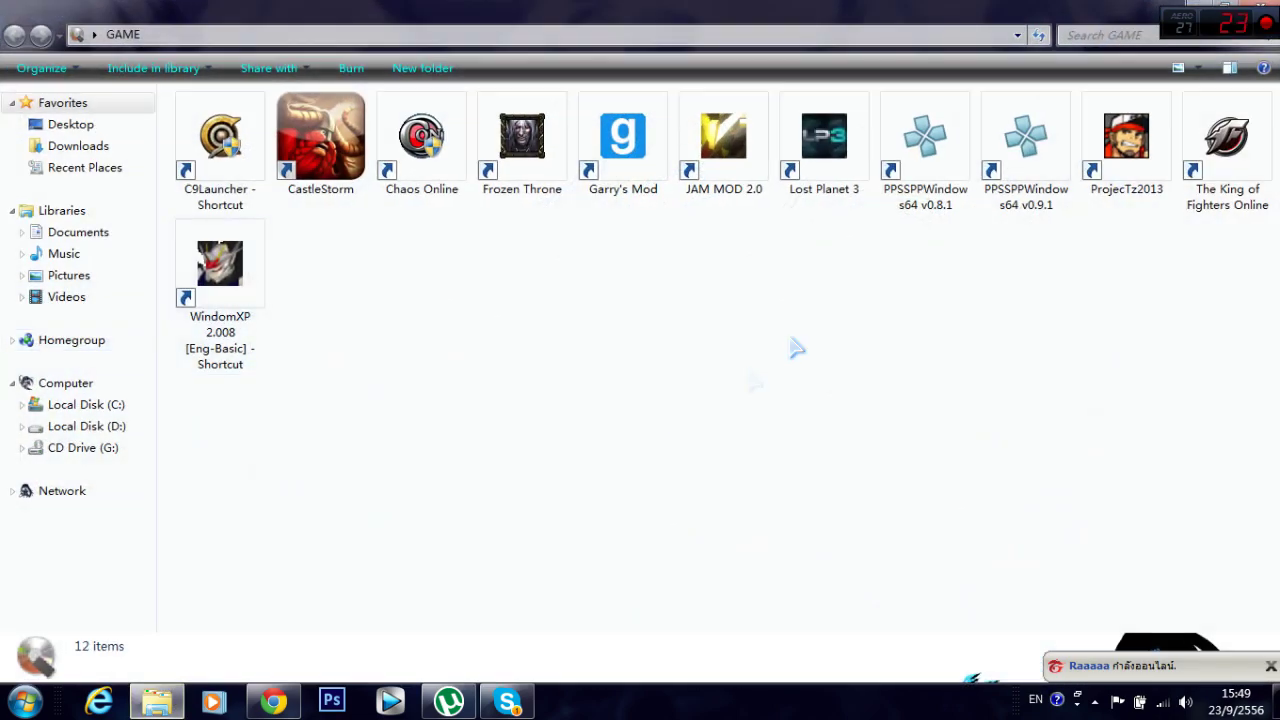
double_click(918, 140)
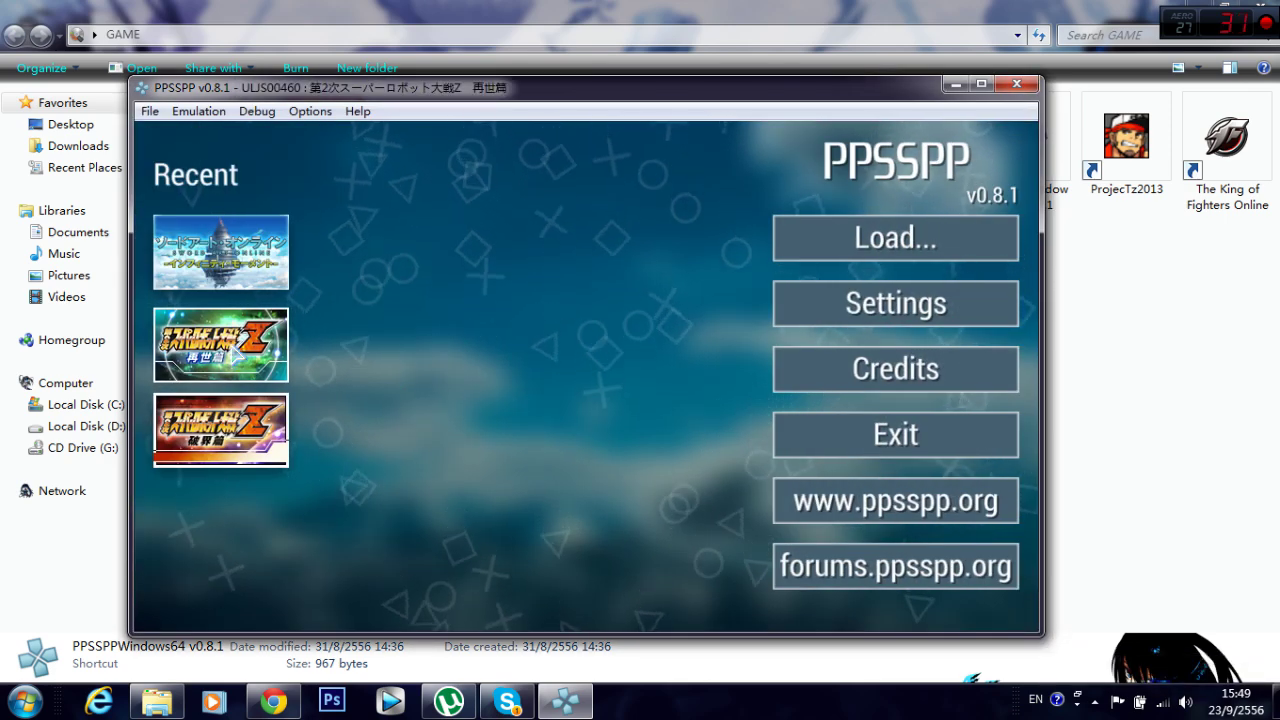
click(236, 352)
Step: Load the save state file dated 22/9/2556 from the 2636 folder inside ppsspp_win64's GAME folder
click(150, 111)
click(325, 270)
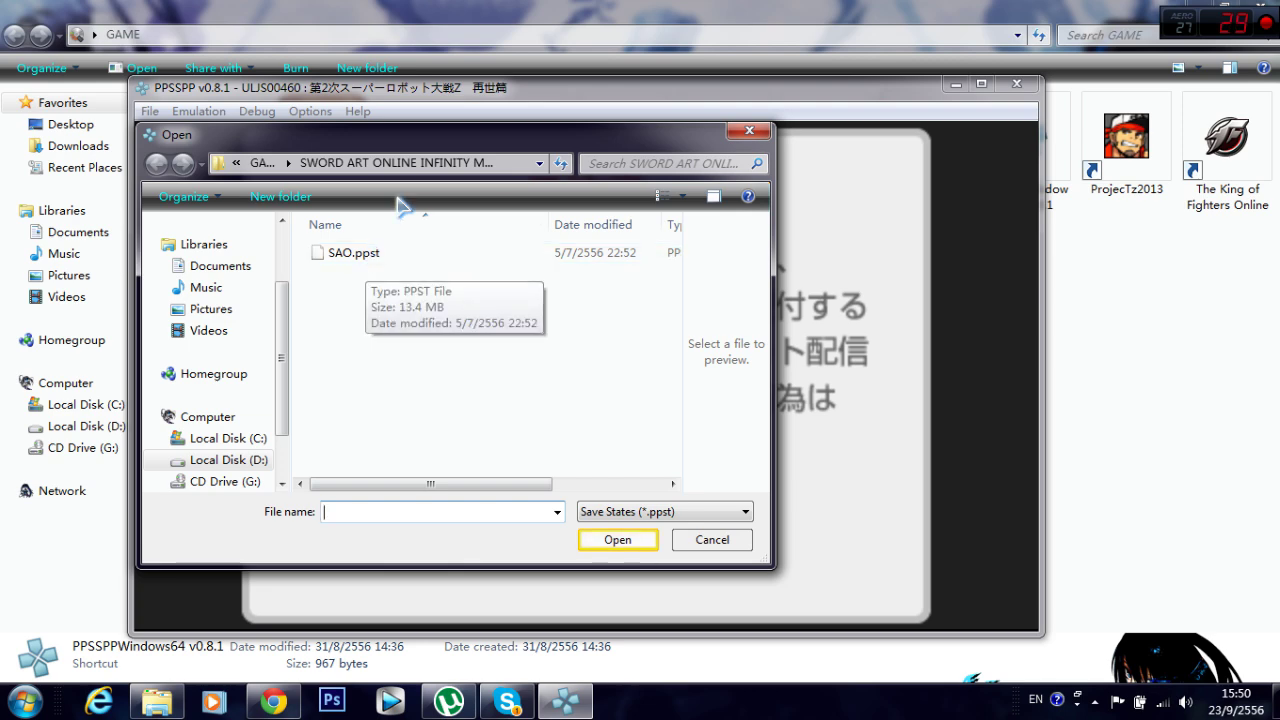
click(265, 163)
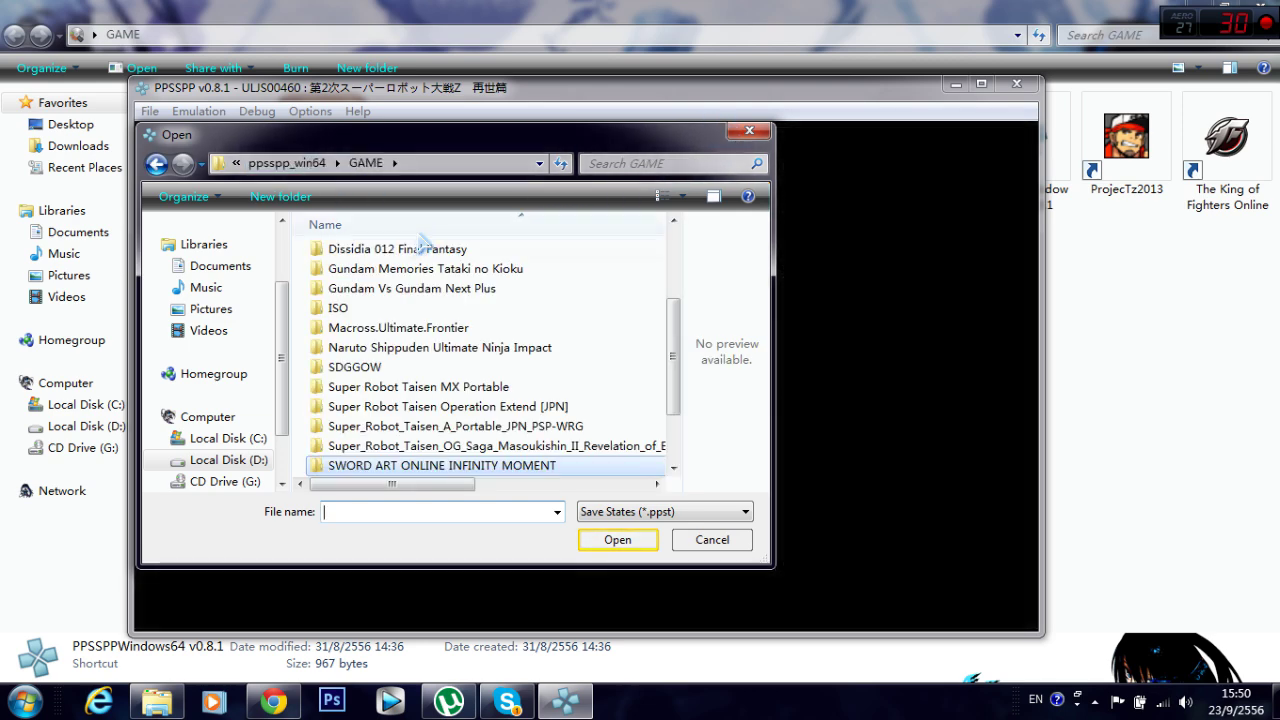
scroll(370, 320, up, 3)
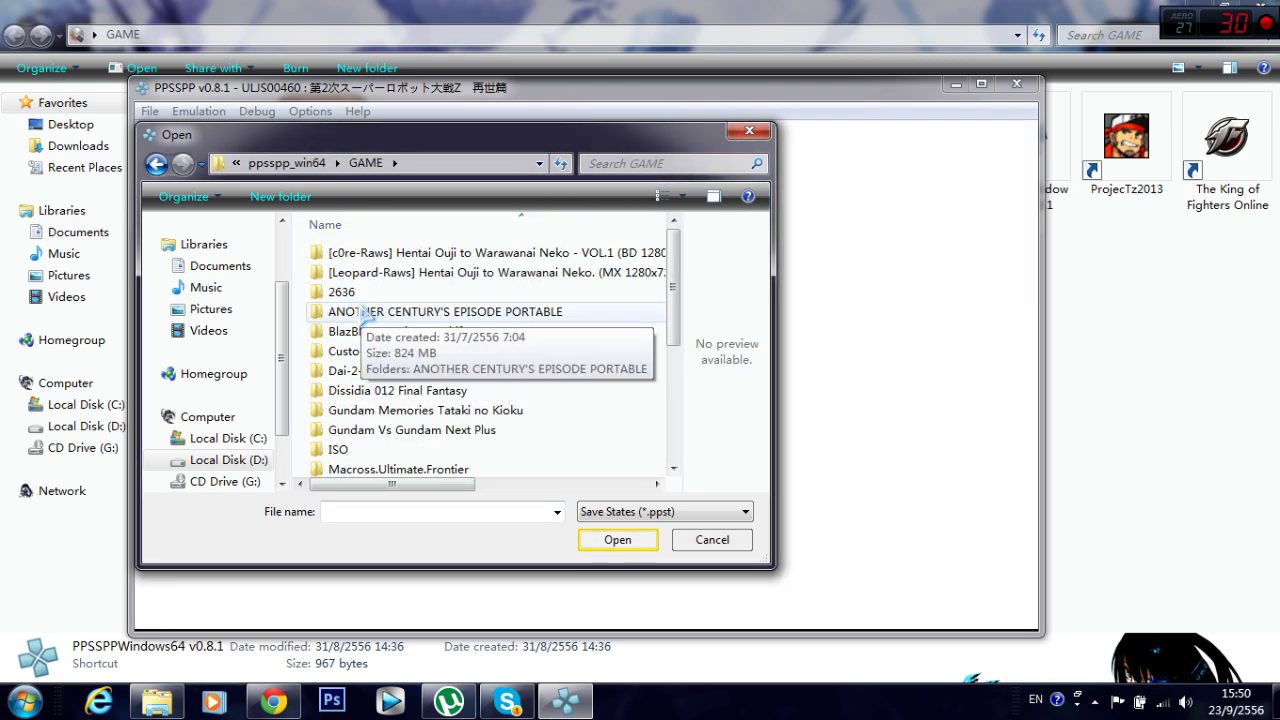
double_click(362, 290)
double_click(390, 272)
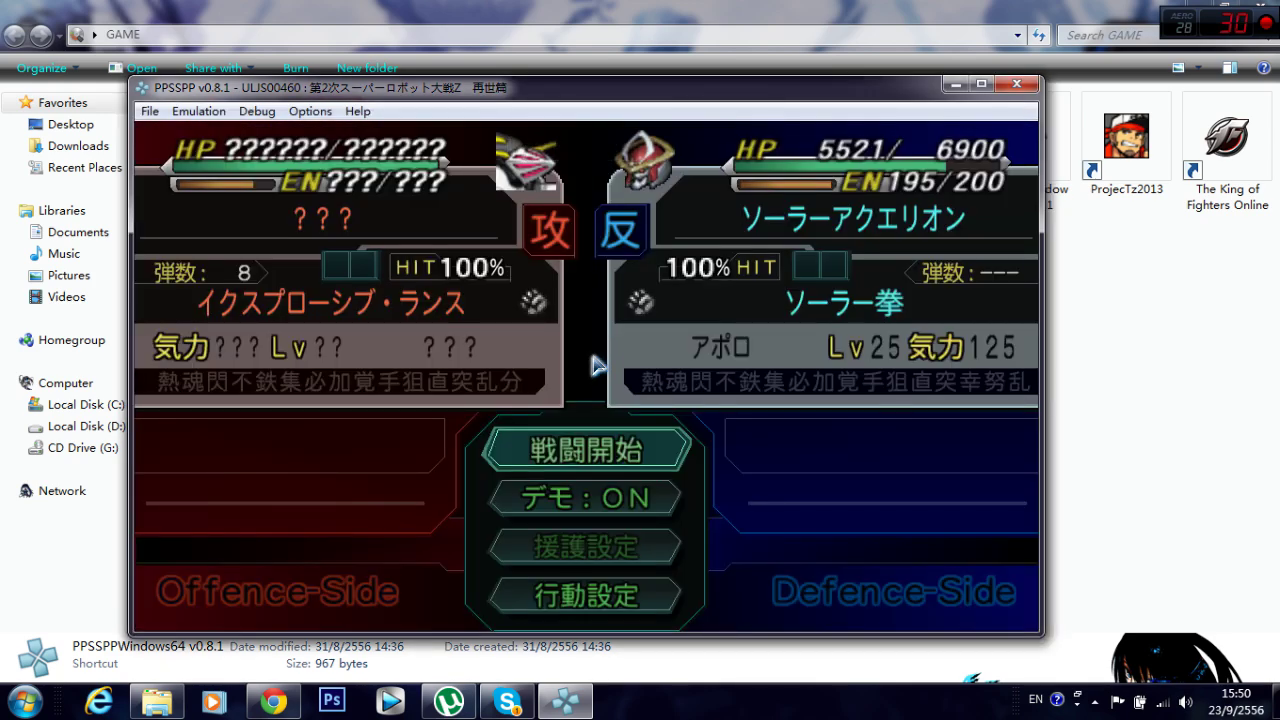
Step: Toggle Buffered Rendering off and on several times in the running game, and close PPSSPP v0.8.1
key(F5)
key(F5)
key(F5)
key(F5)
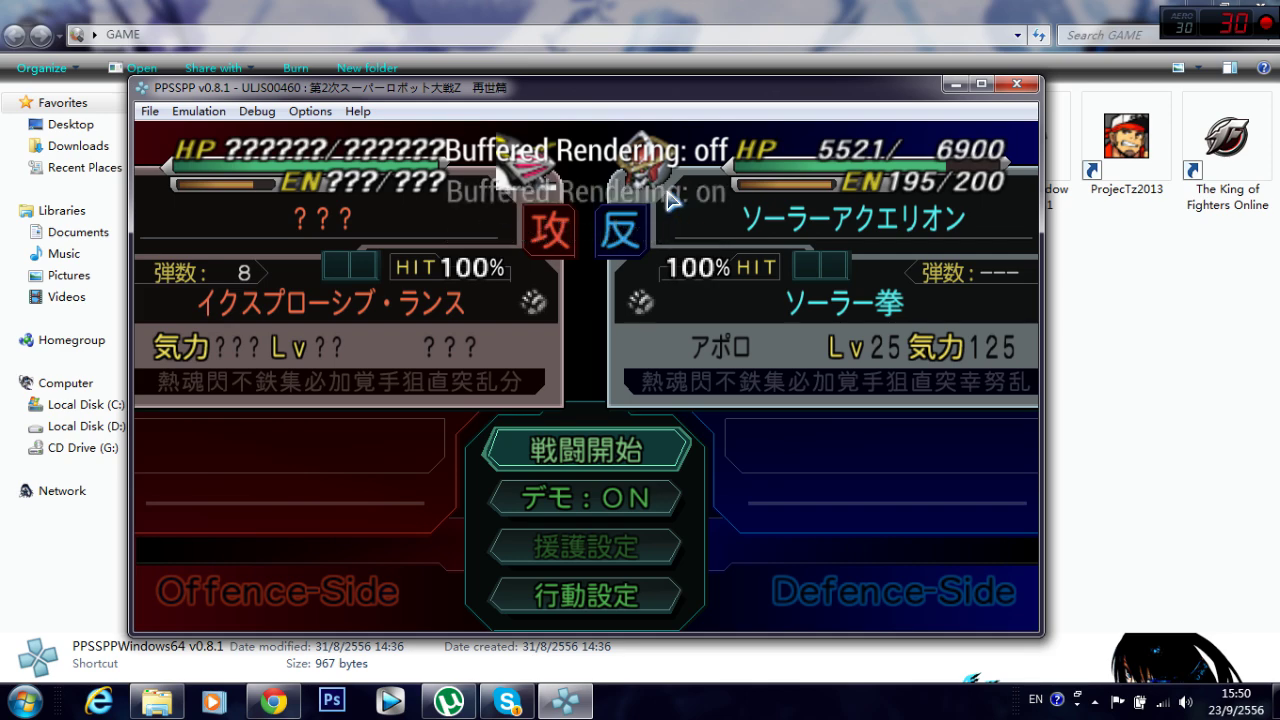
key(F5)
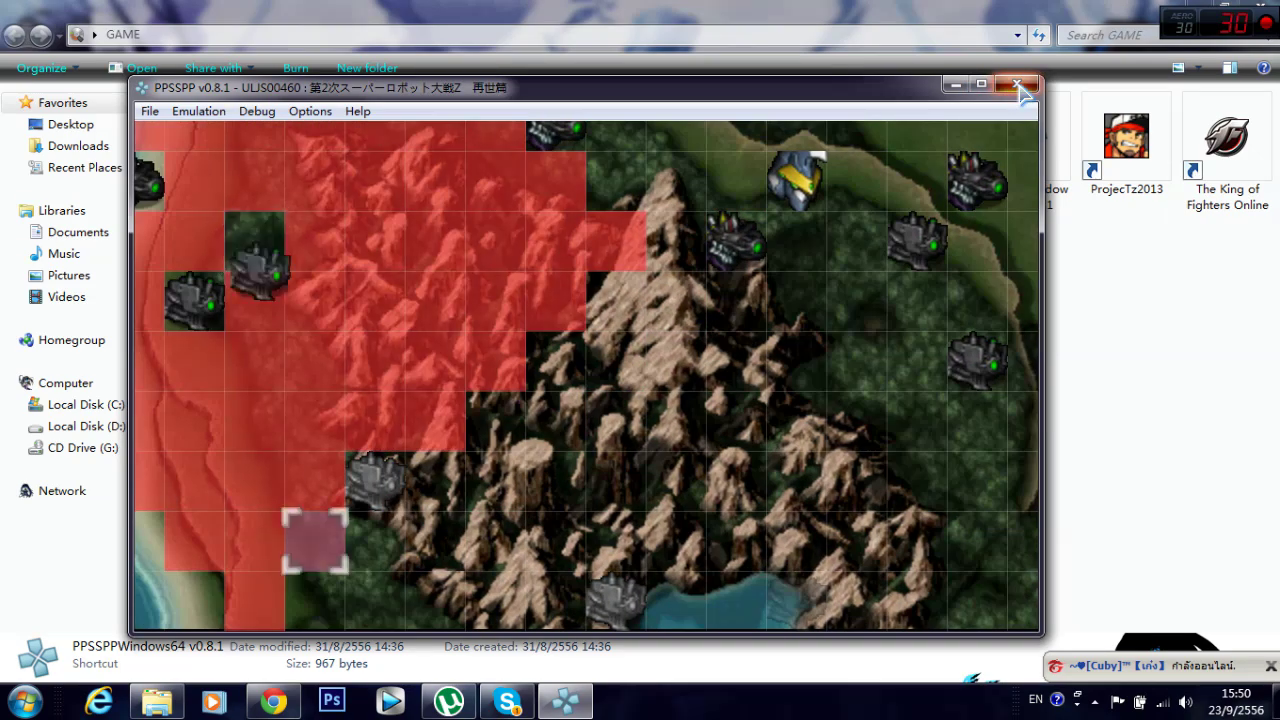
click(1017, 85)
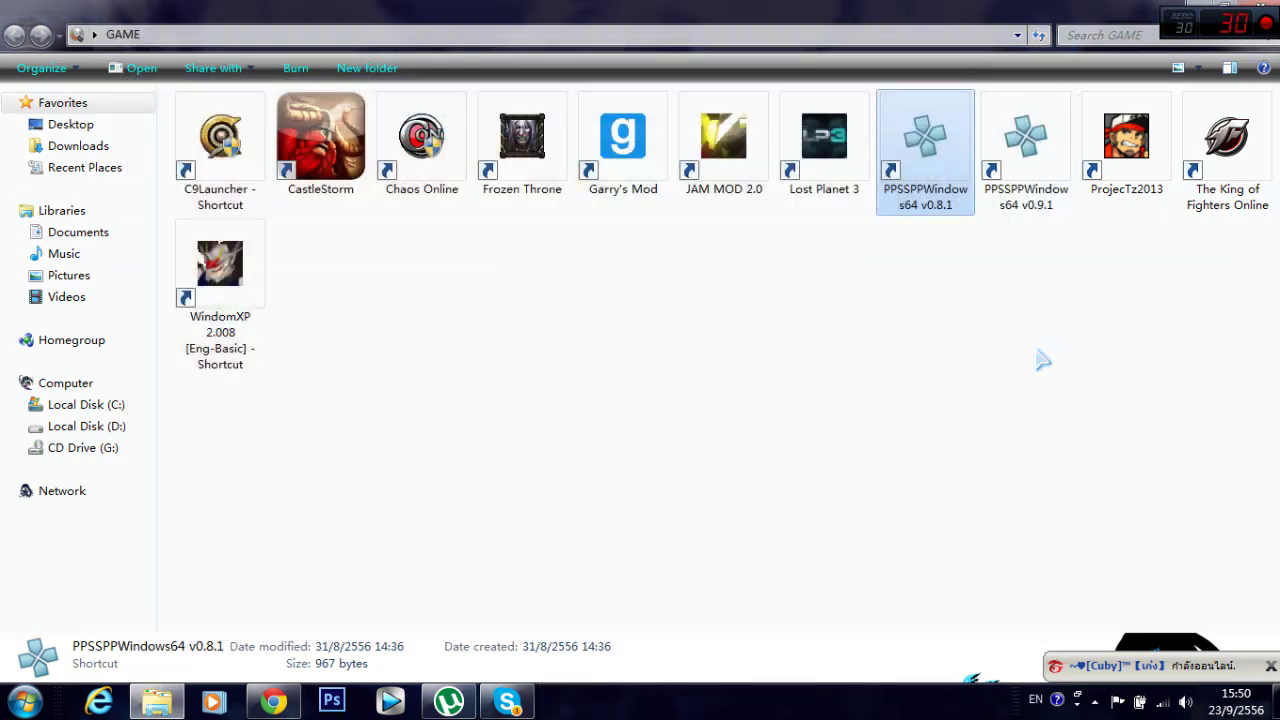
Step: Relaunch PPSSPP v0.8.1, start the most recent game and load the 22/9/2556 save state from the 2636 folder
double_click(928, 140)
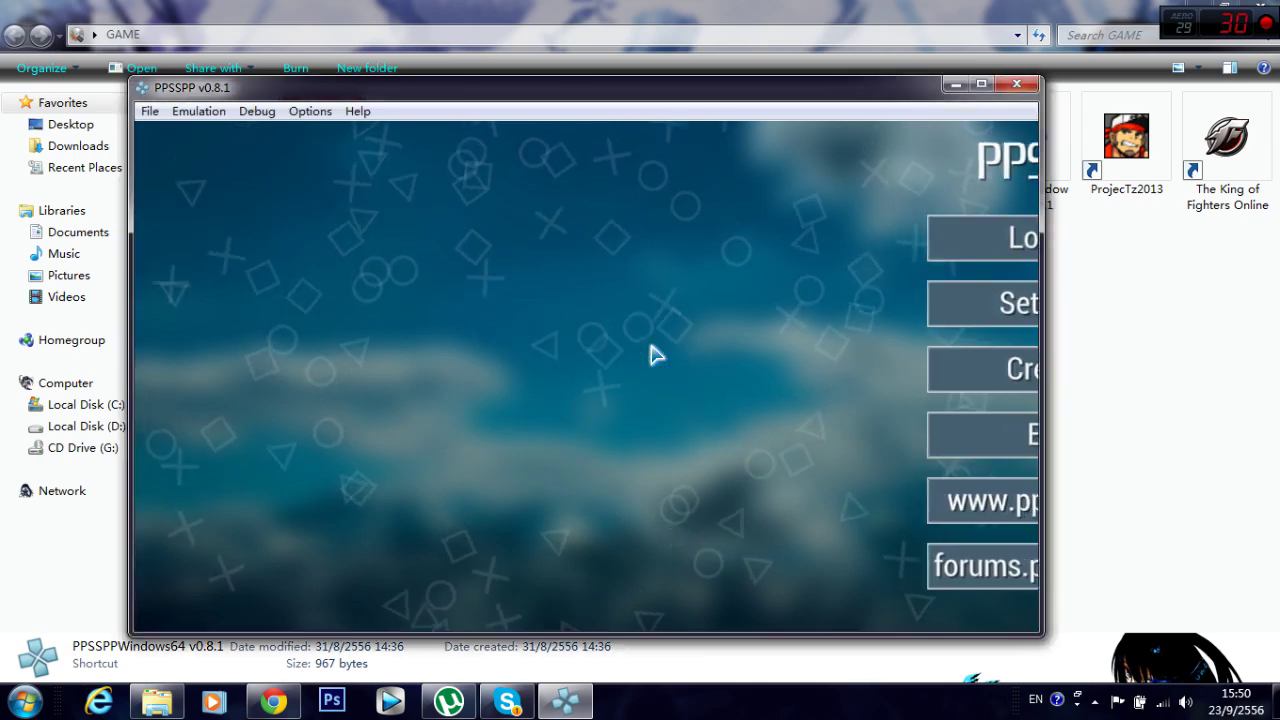
click(220, 252)
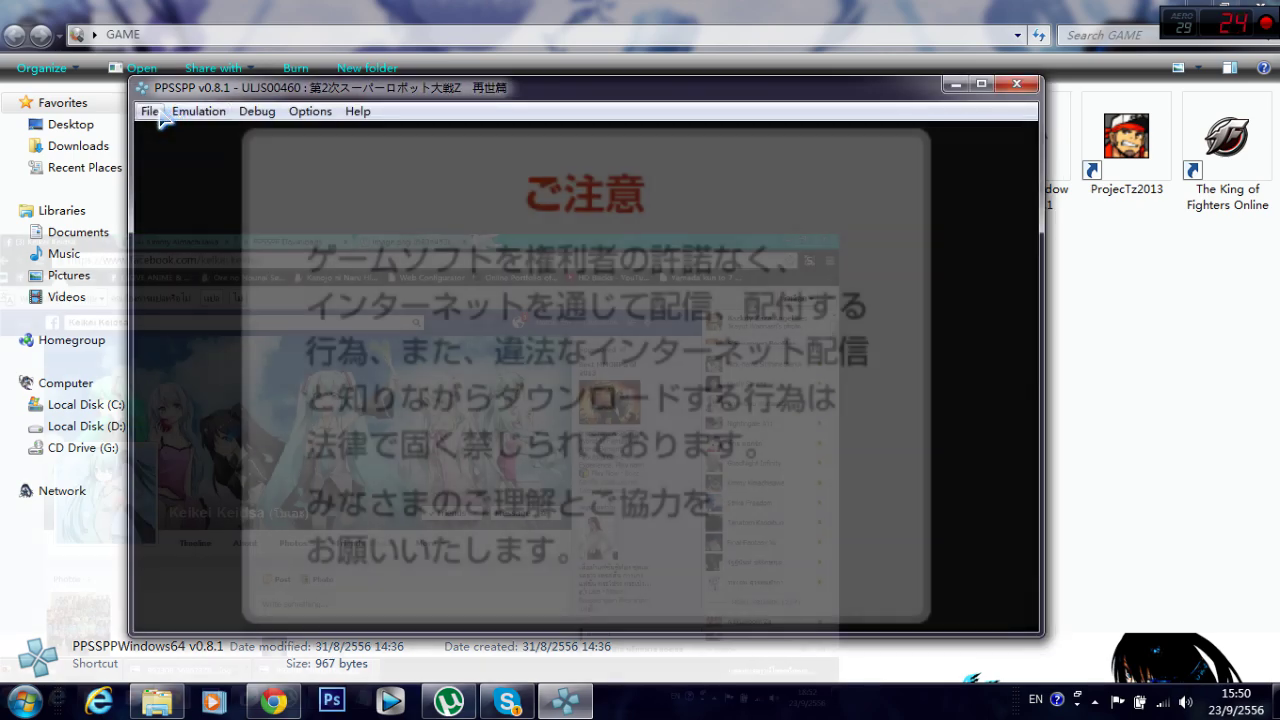
click(158, 111)
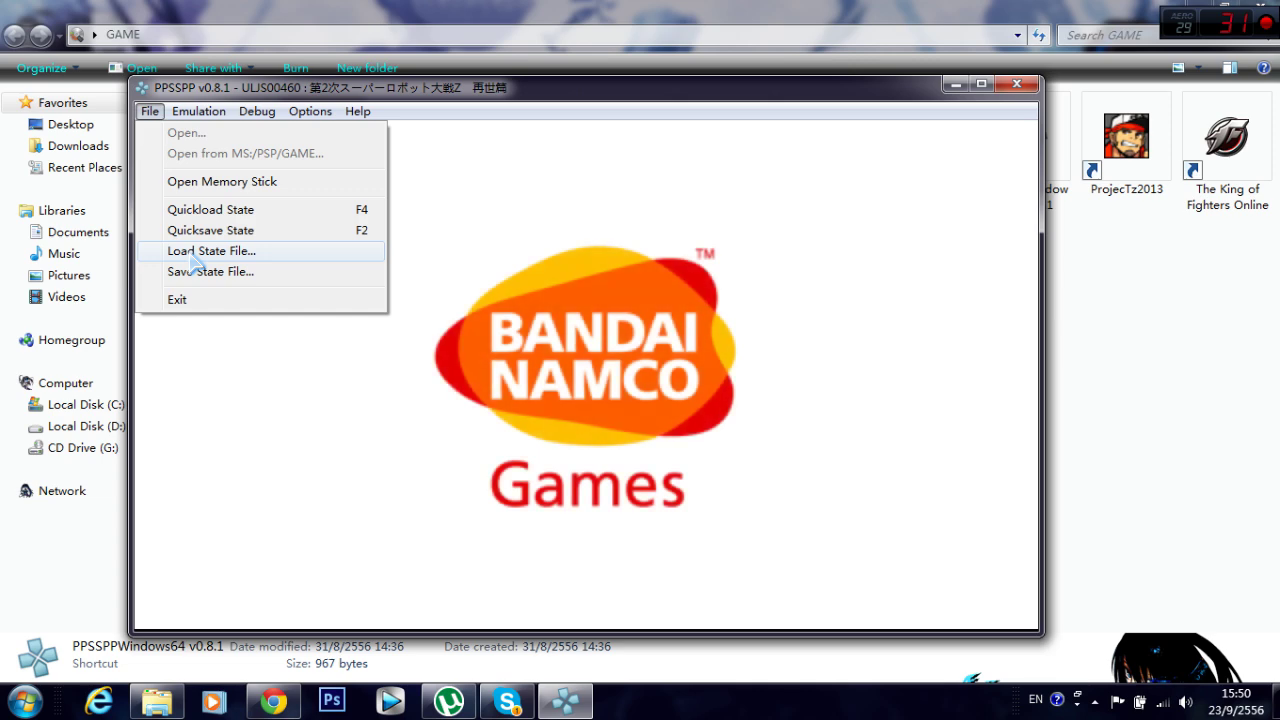
click(193, 252)
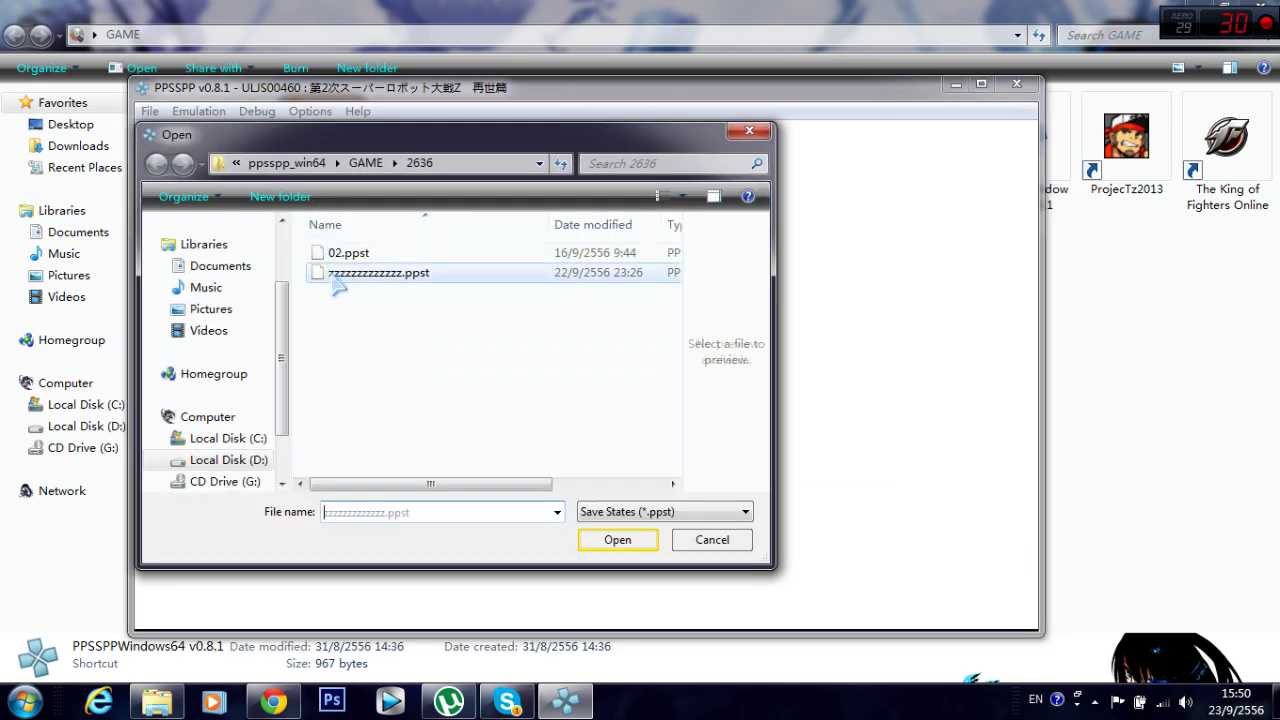
double_click(340, 275)
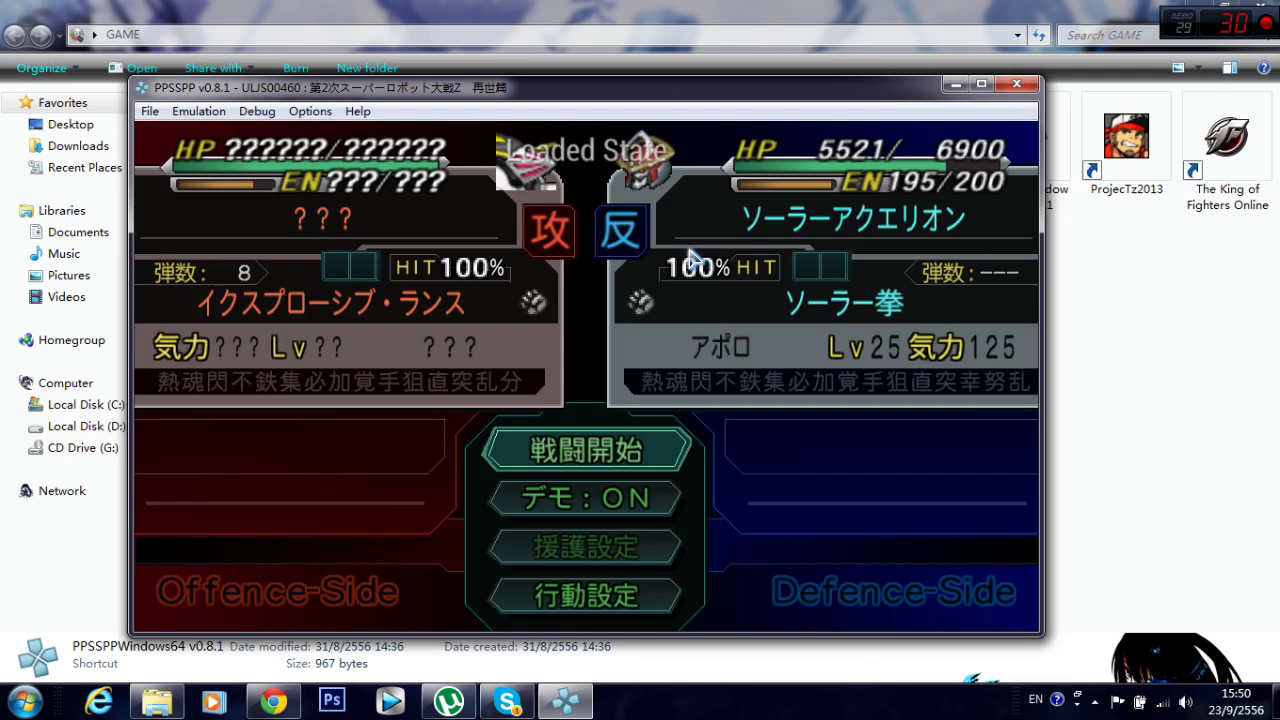
Step: Switch Buffered Rendering off and on repeatedly on the game's battle preparation screen
key(F5)
key(F5)
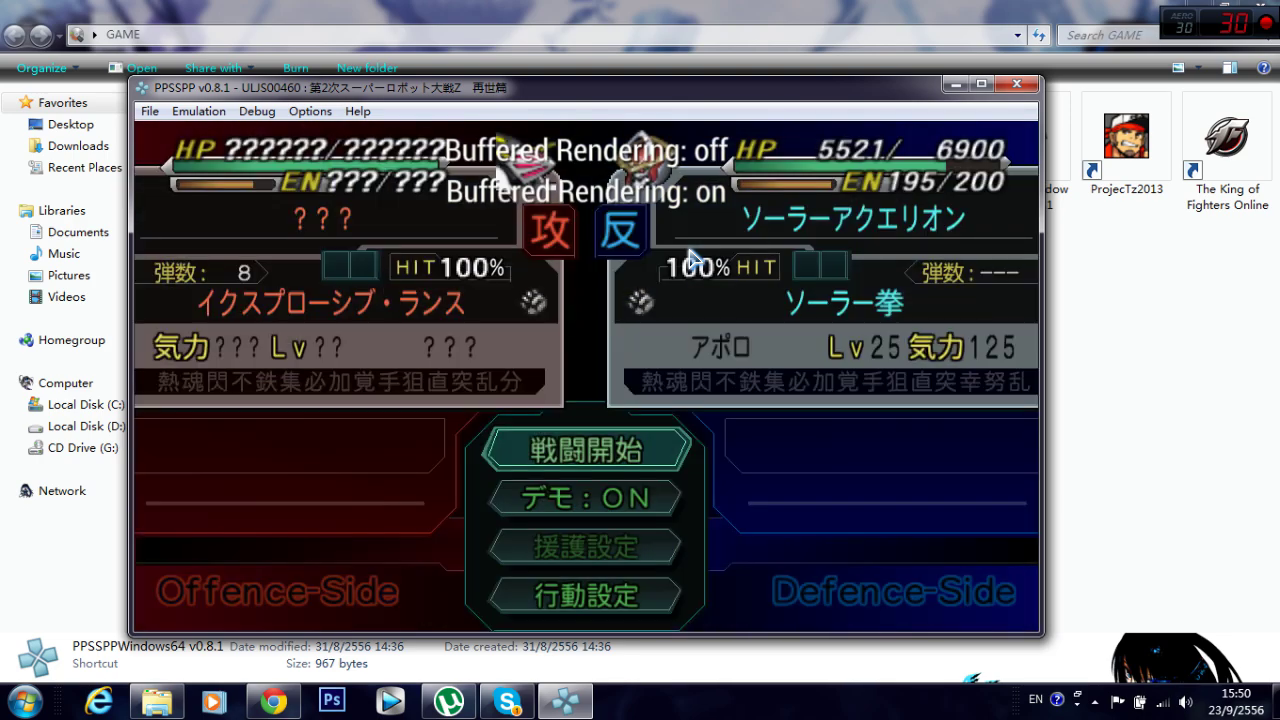
key(F5)
key(F5)
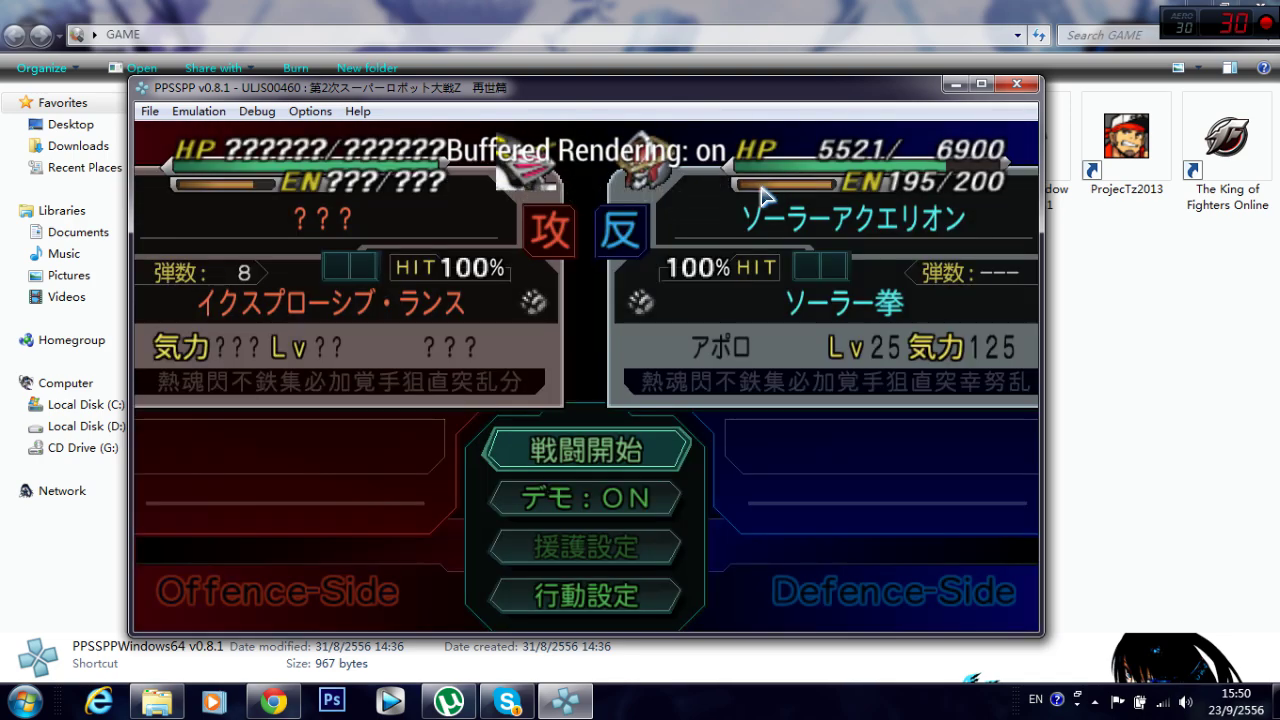
key(F5)
key(F5)
key(F5)
key(F5)
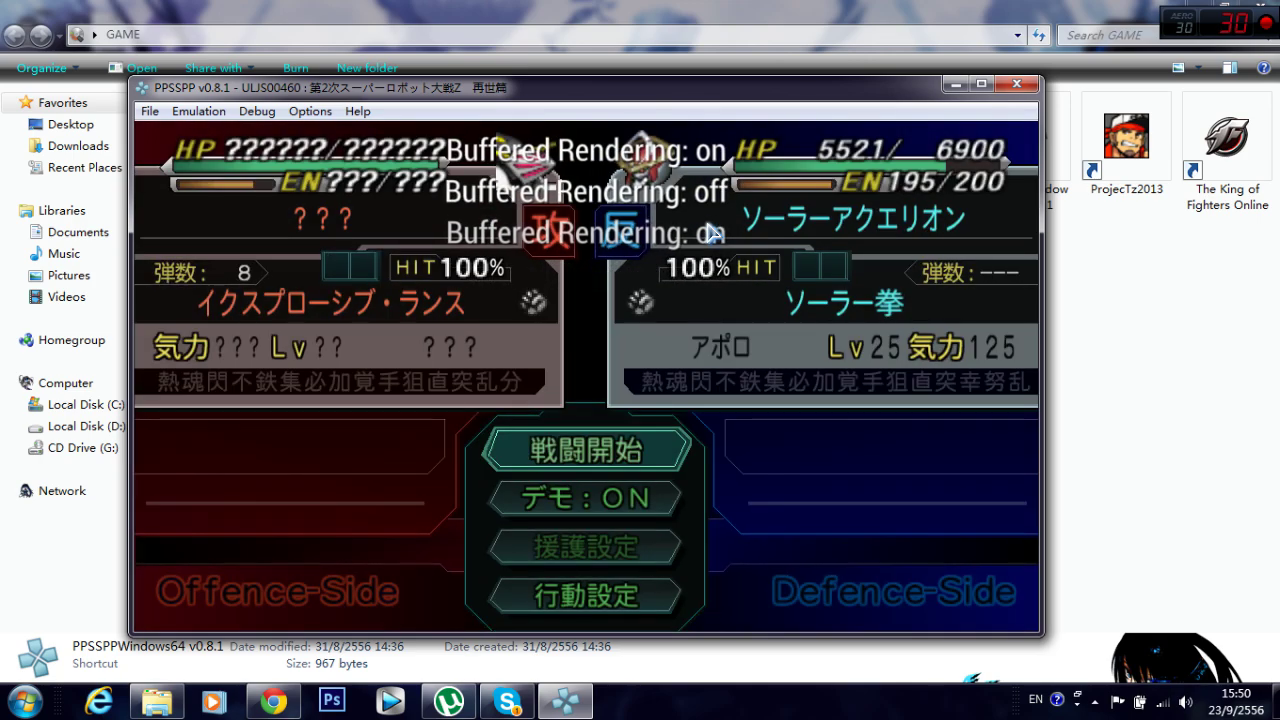
key(F5)
key(F5)
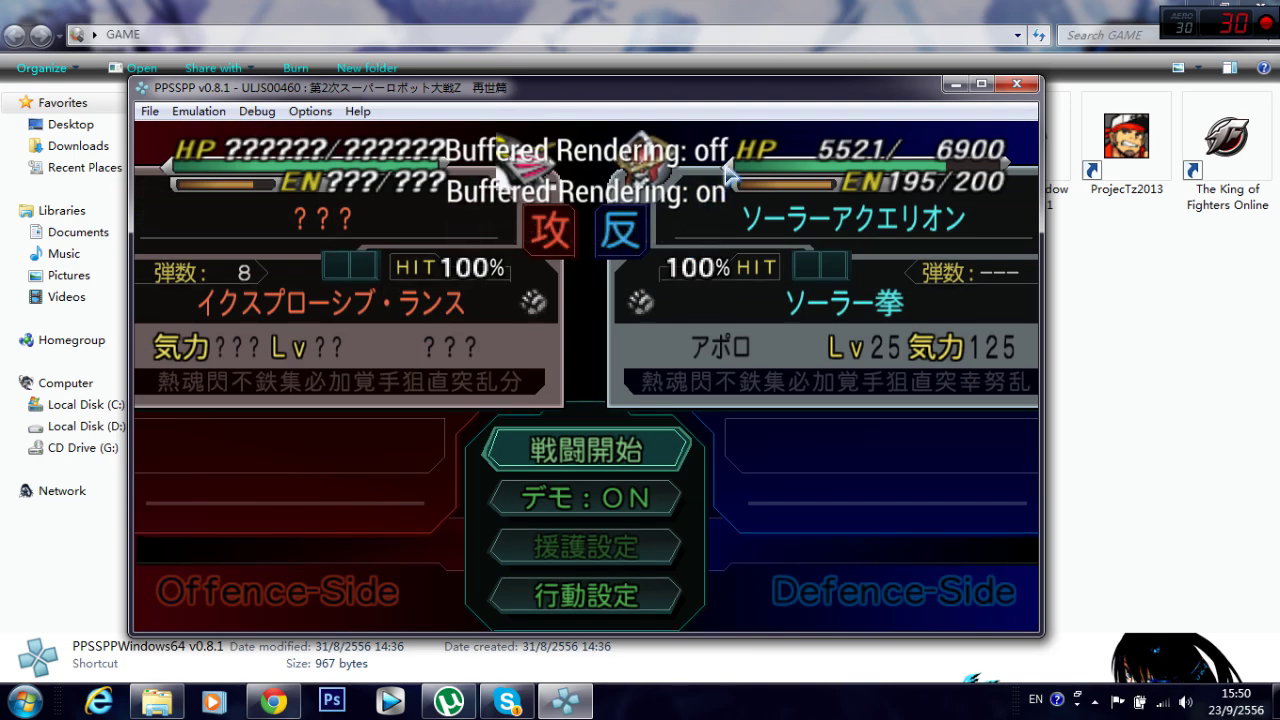
key(F5)
key(F5)
key(F5)
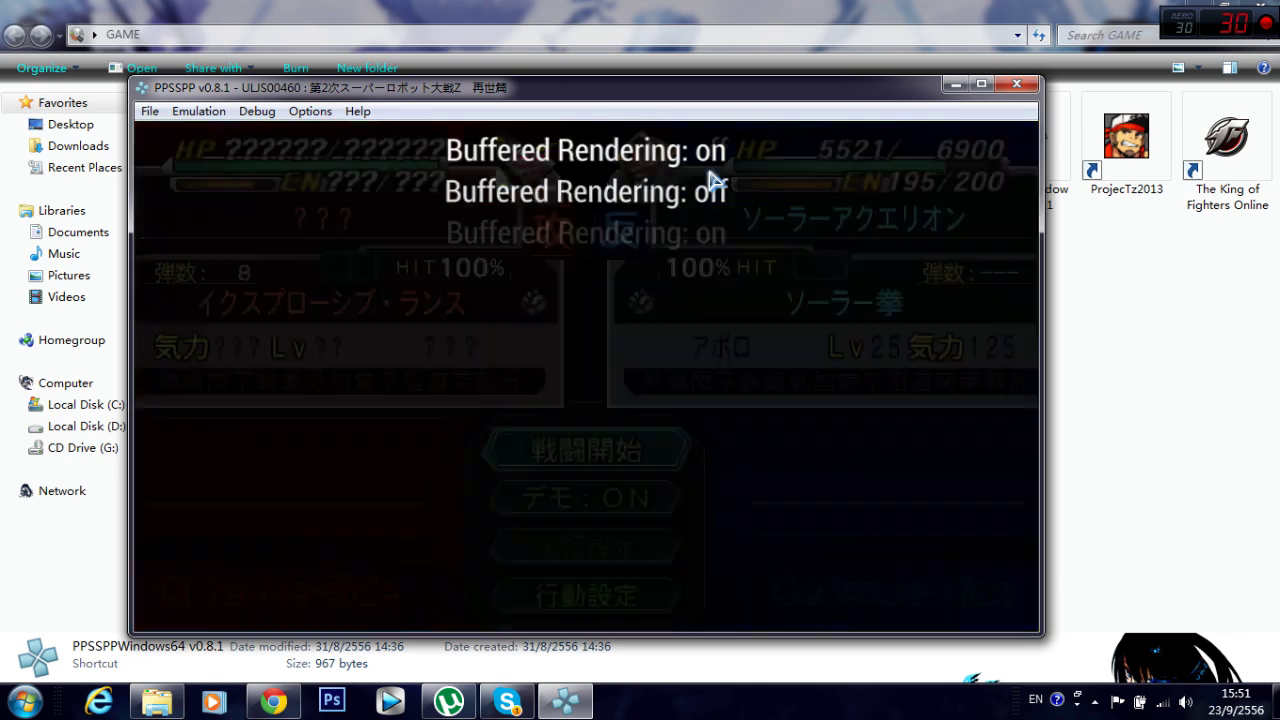
key(F5)
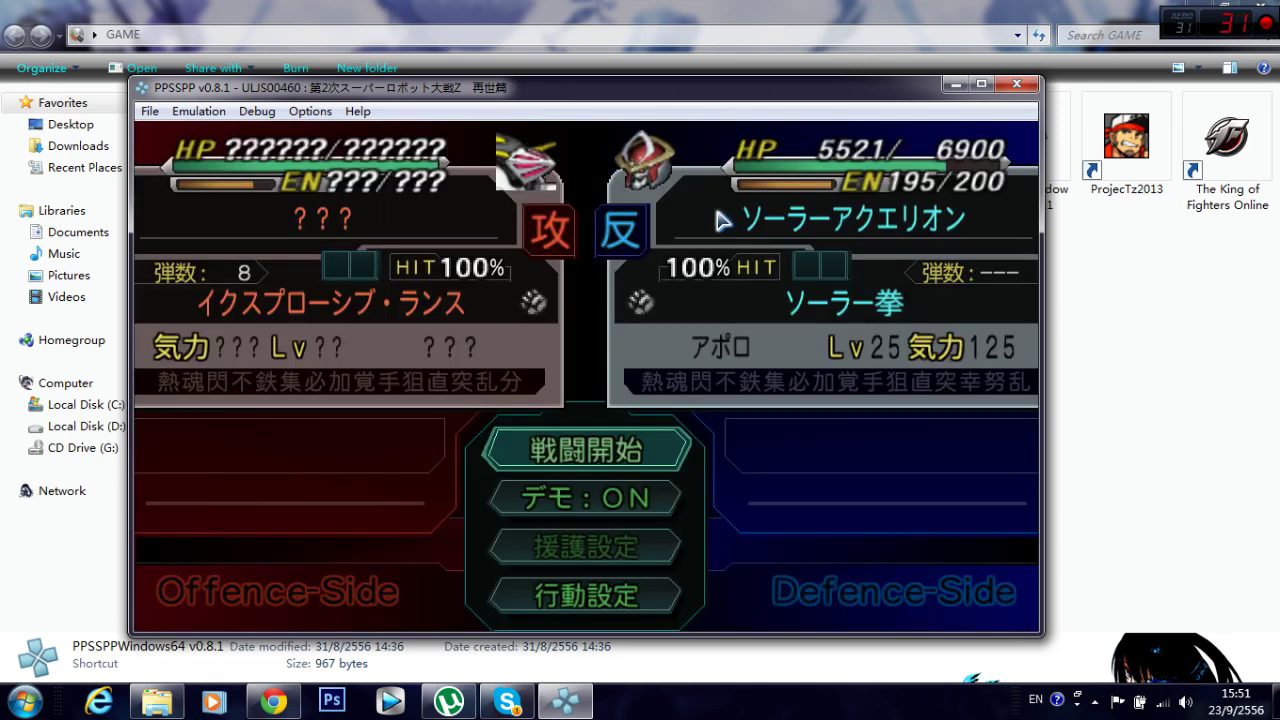
Step: Start the battle with 戦闘開始 and close the PPSSPP v0.8.1 emulator
key(x)
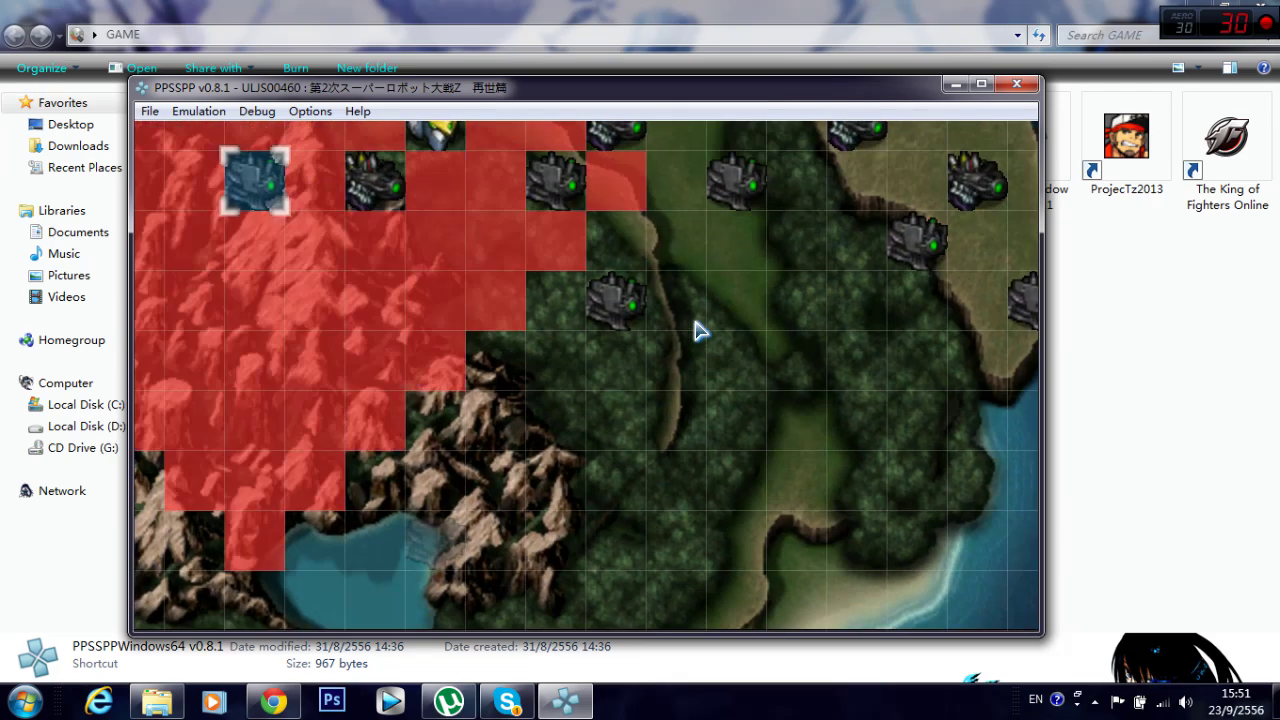
click(1012, 86)
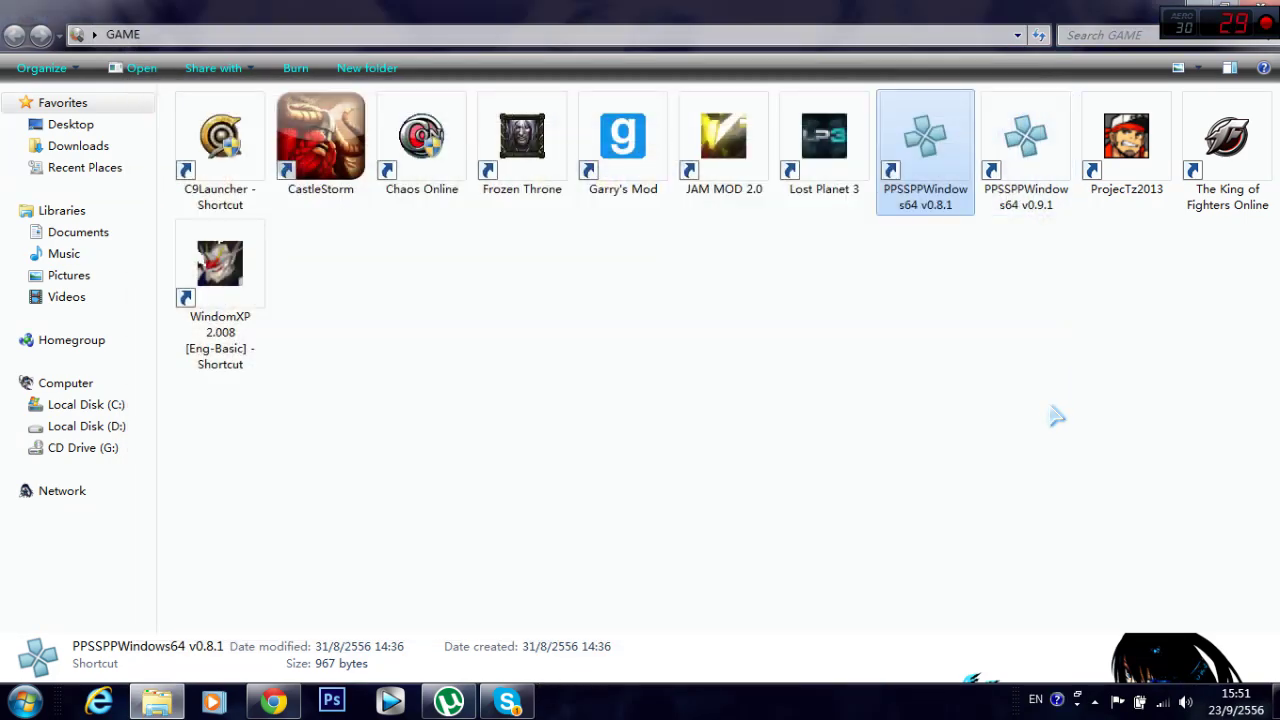
Step: Launch PPSSPP v0.9.1, start 第2次スーパーロボット大戦Z 再世篇 from the recent games, load its save state and dismiss the Get Result screen
double_click(1022, 160)
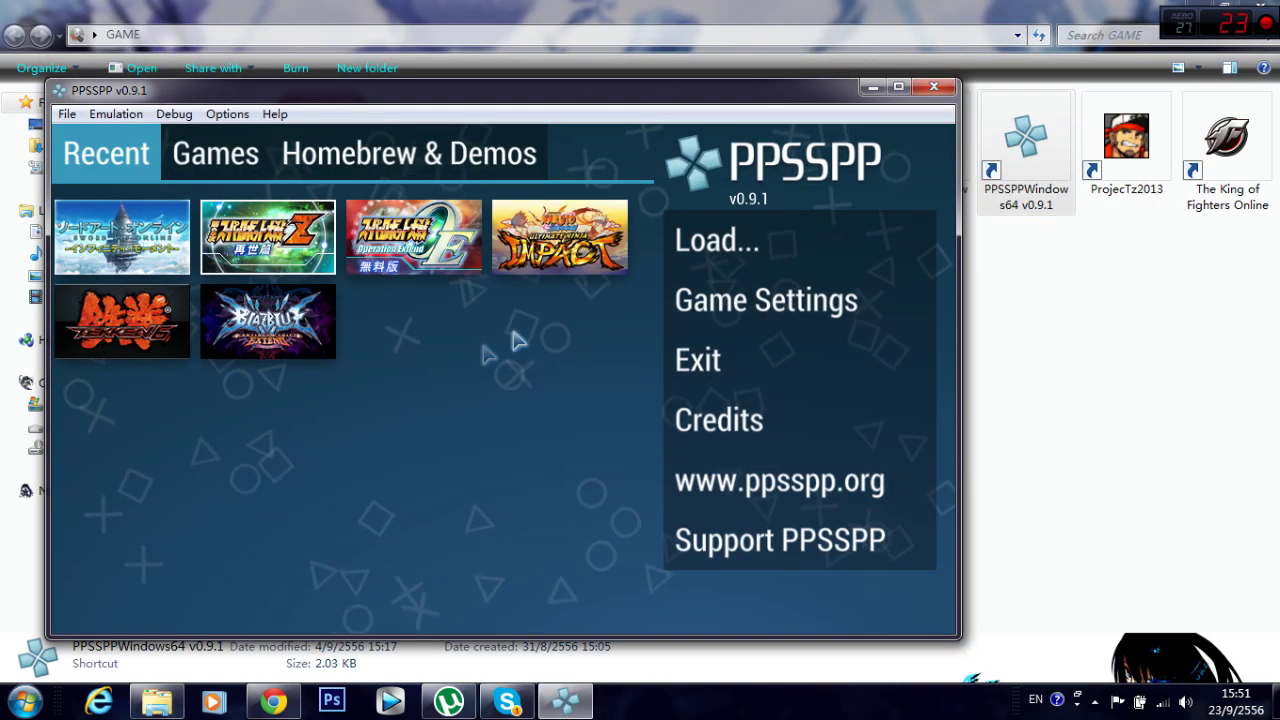
click(267, 236)
click(116, 114)
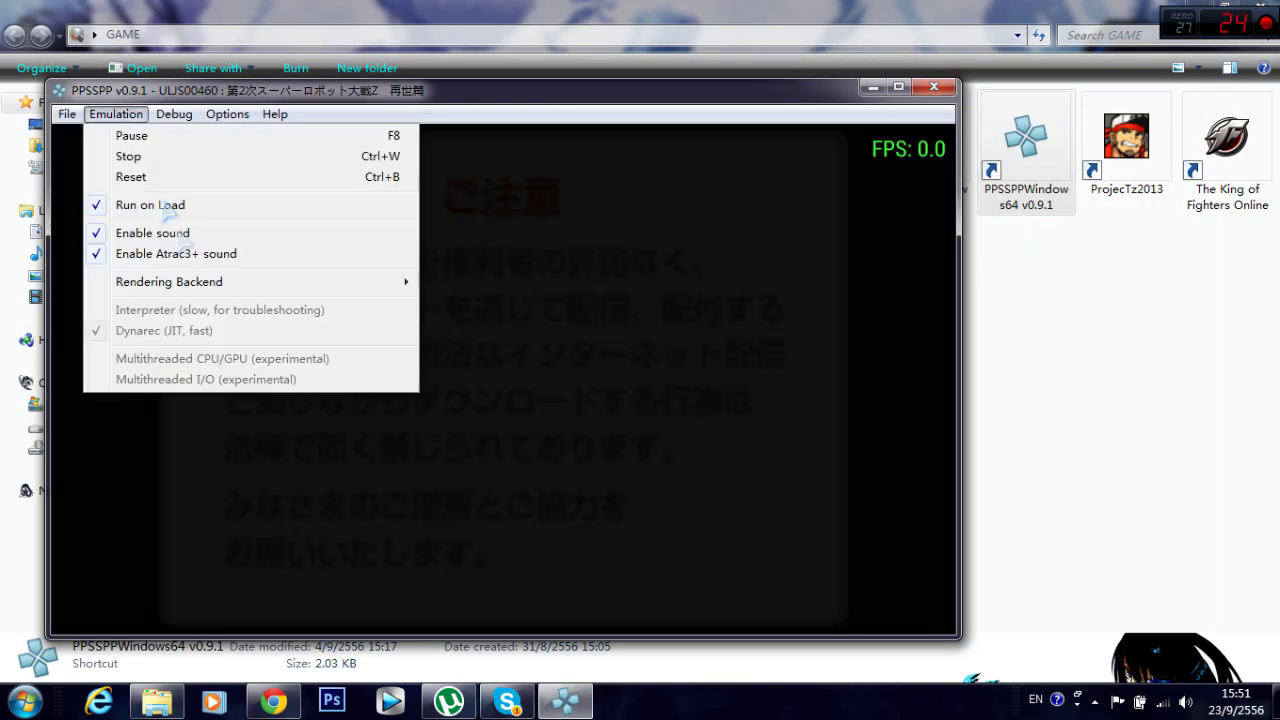
mouse_move(67, 114)
click(125, 271)
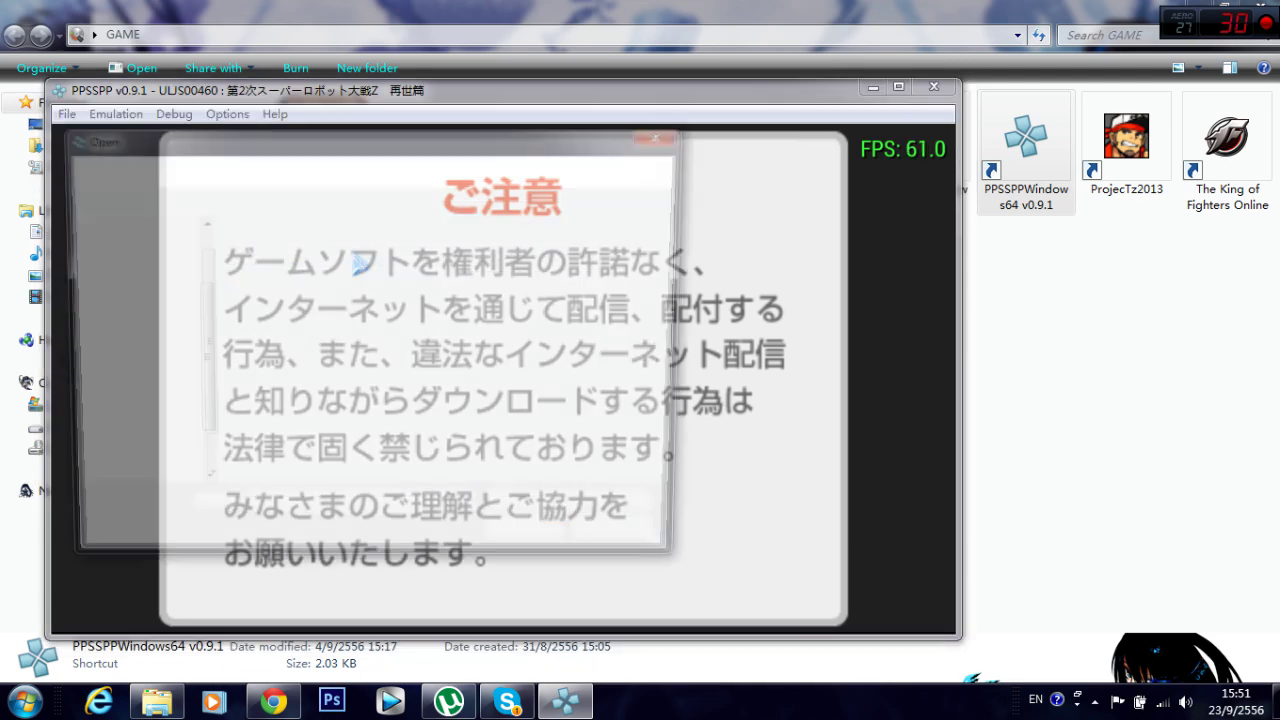
double_click(270, 255)
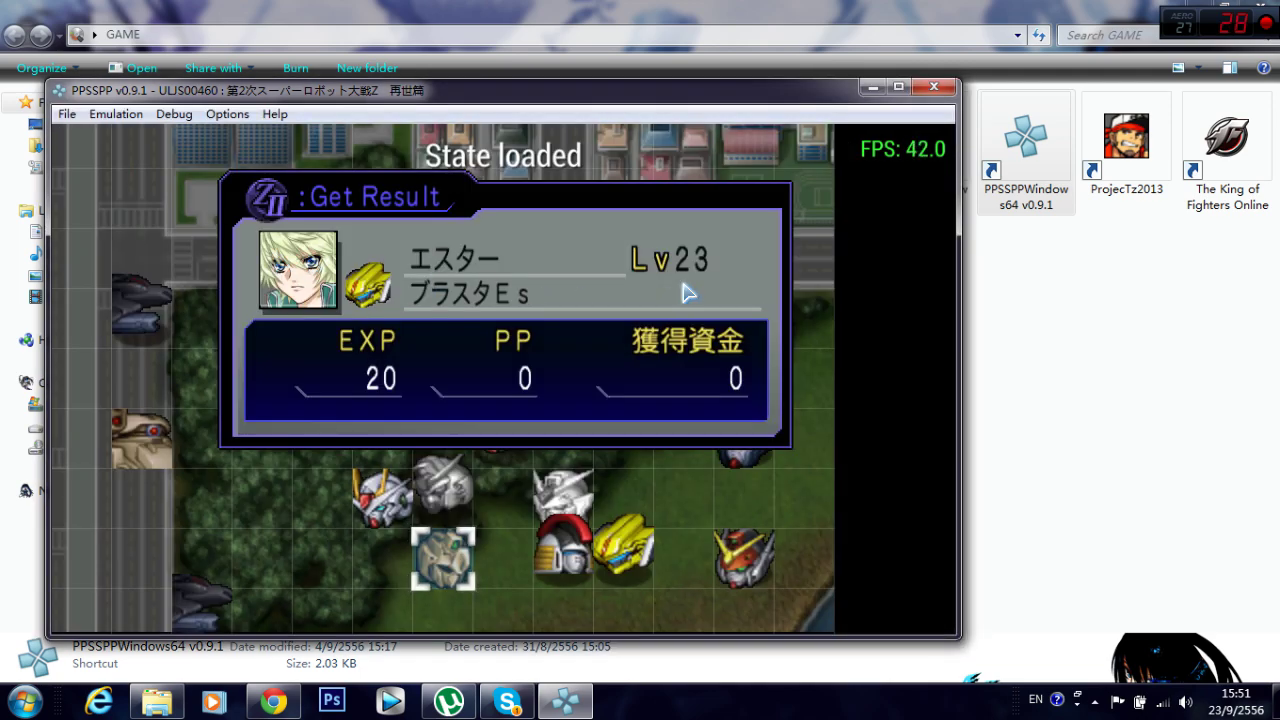
key(x)
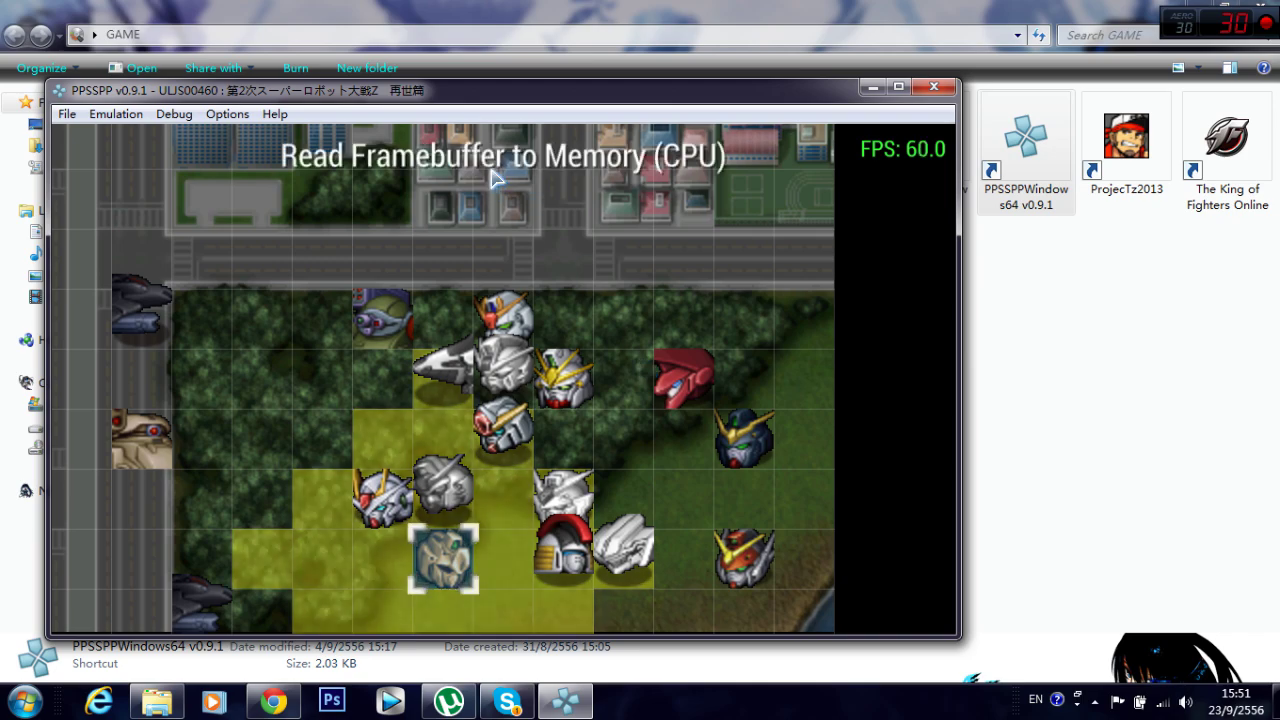
Step: Cycle the running game repeatedly through non-buffered rendering, buffered rendering and the Read Framebuffer to Memory CPU and GPU modes
key(F5)
key(F5)
key(F5)
key(F5)
key(F5)
key(F5)
key(F5)
key(F5)
key(F5)
key(F5)
key(F5)
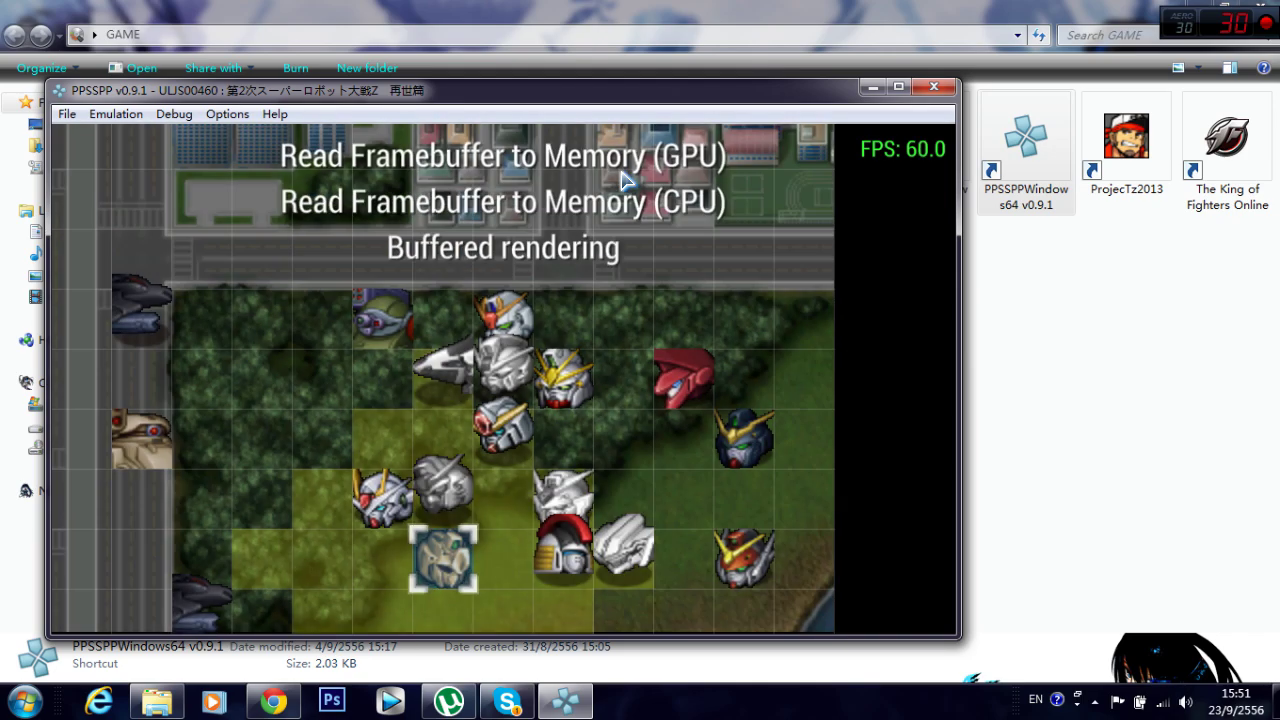
key(F5)
key(F5)
key(F5)
key(F5)
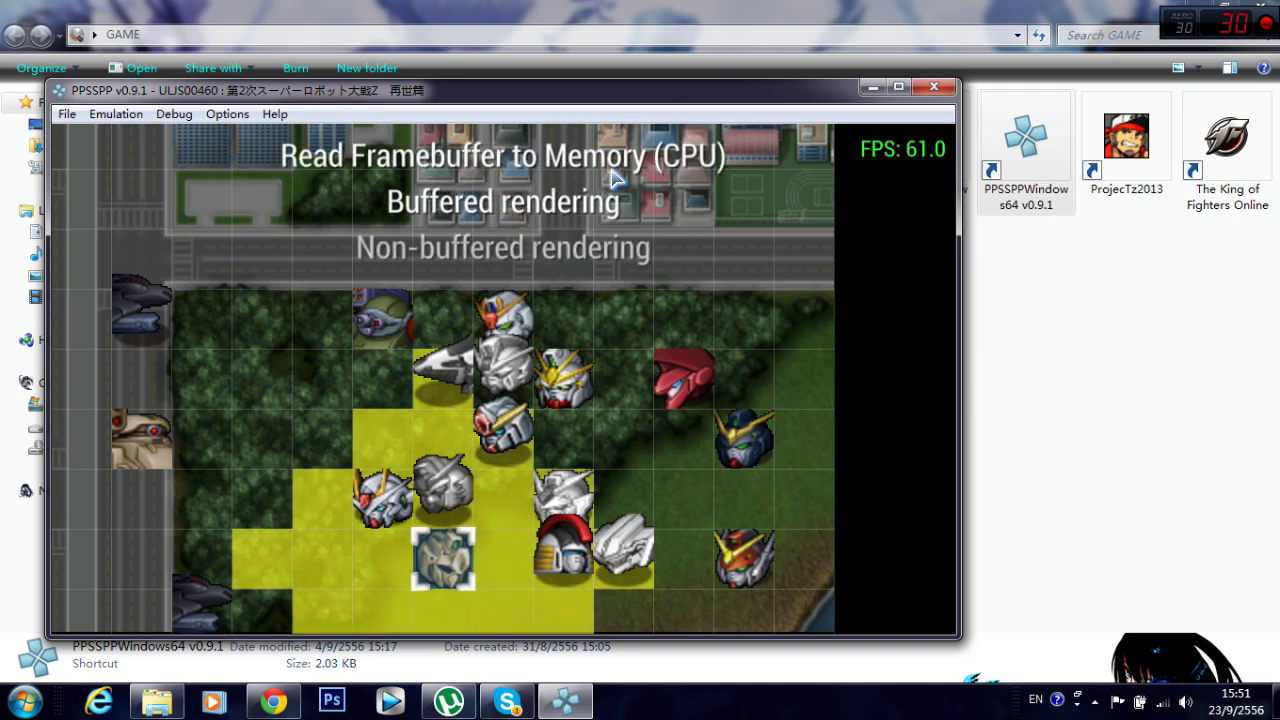
key(F5)
key(F5)
key(F5)
key(F5)
key(F5)
key(F5)
key(F5)
key(F5)
key(F5)
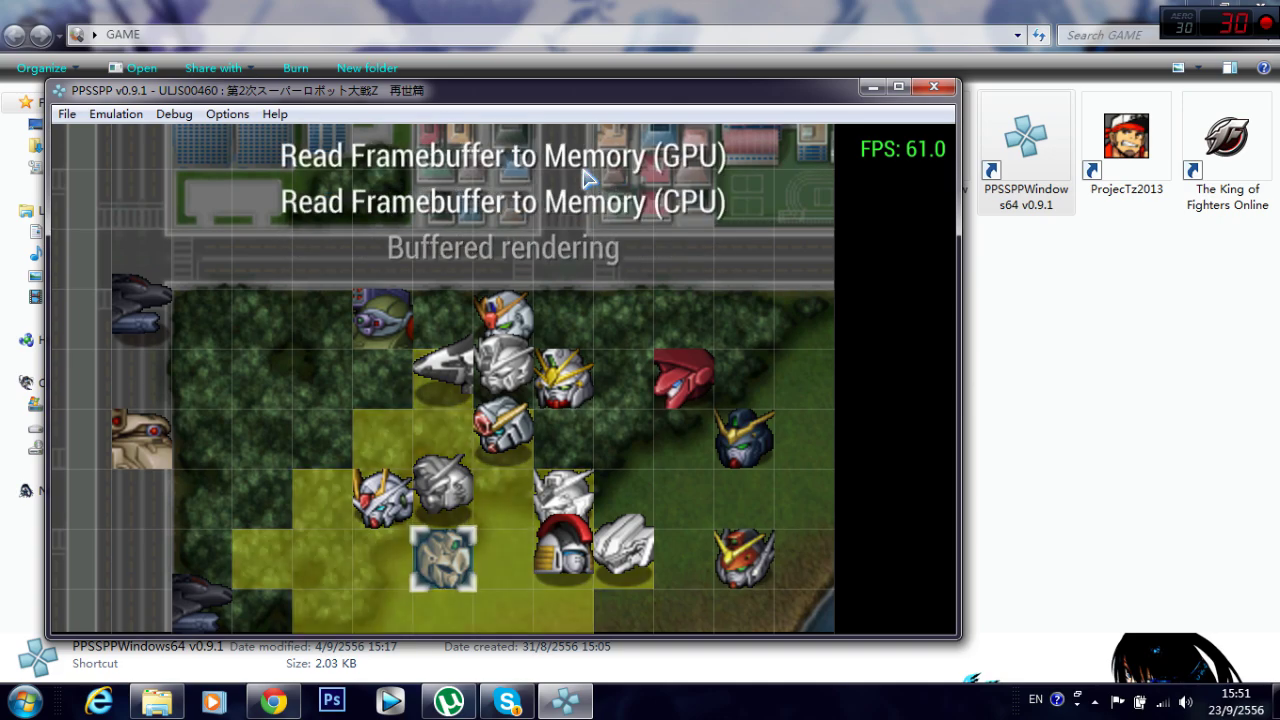
key(F5)
key(F5)
key(F5)
key(F5)
key(F5)
key(F5)
key(F5)
key(F5)
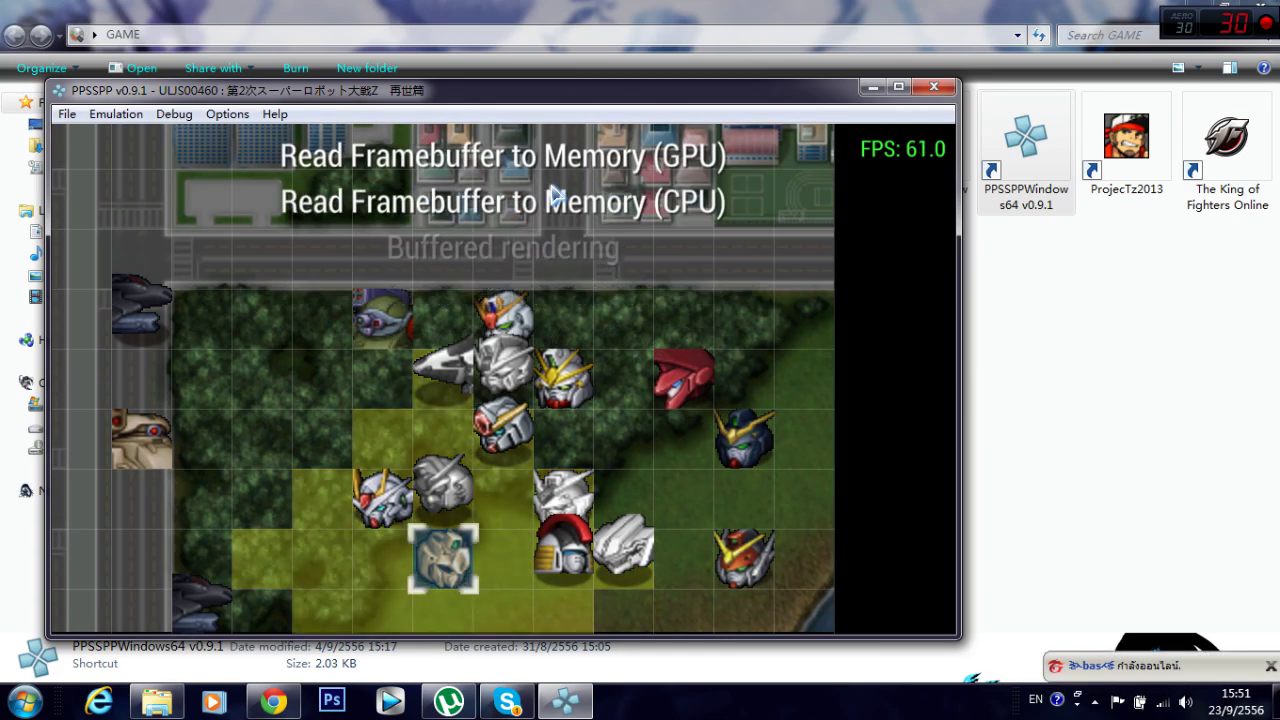
key(F5)
key(F5)
Step: Set the rendering mode to Buffered rendering in the game's graphics settings and return to the pause screen
key(Escape)
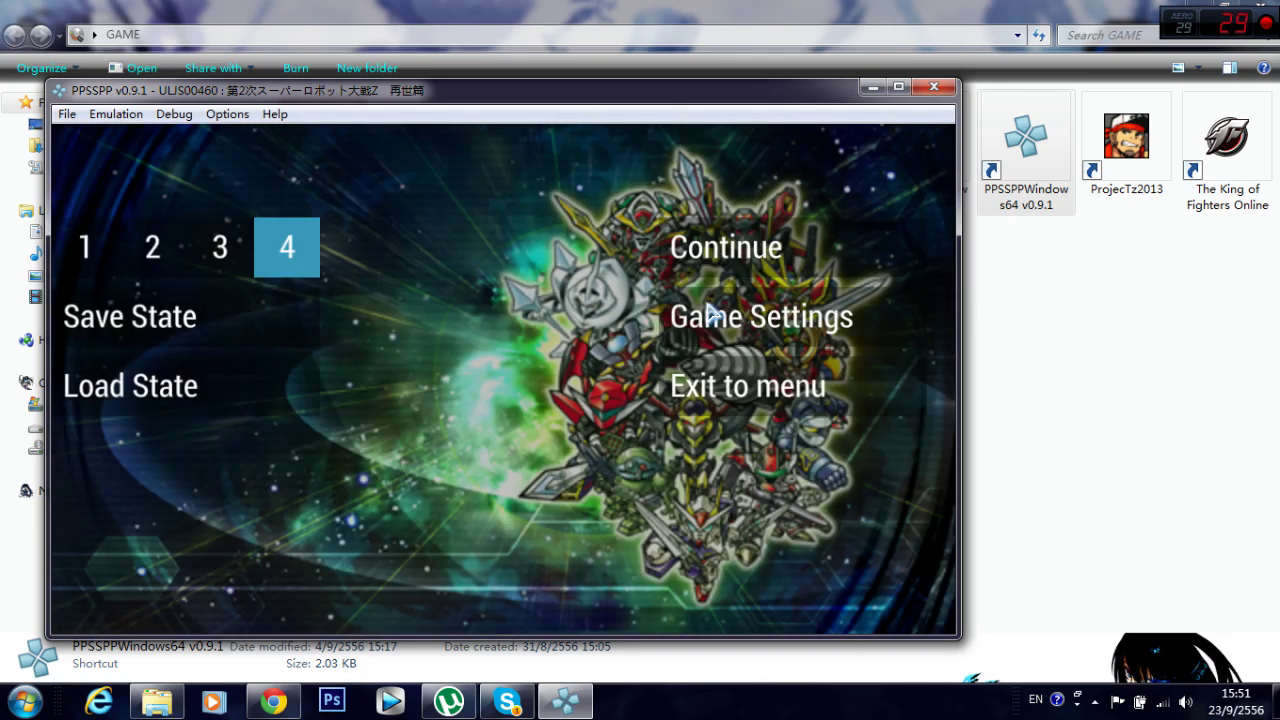
click(745, 328)
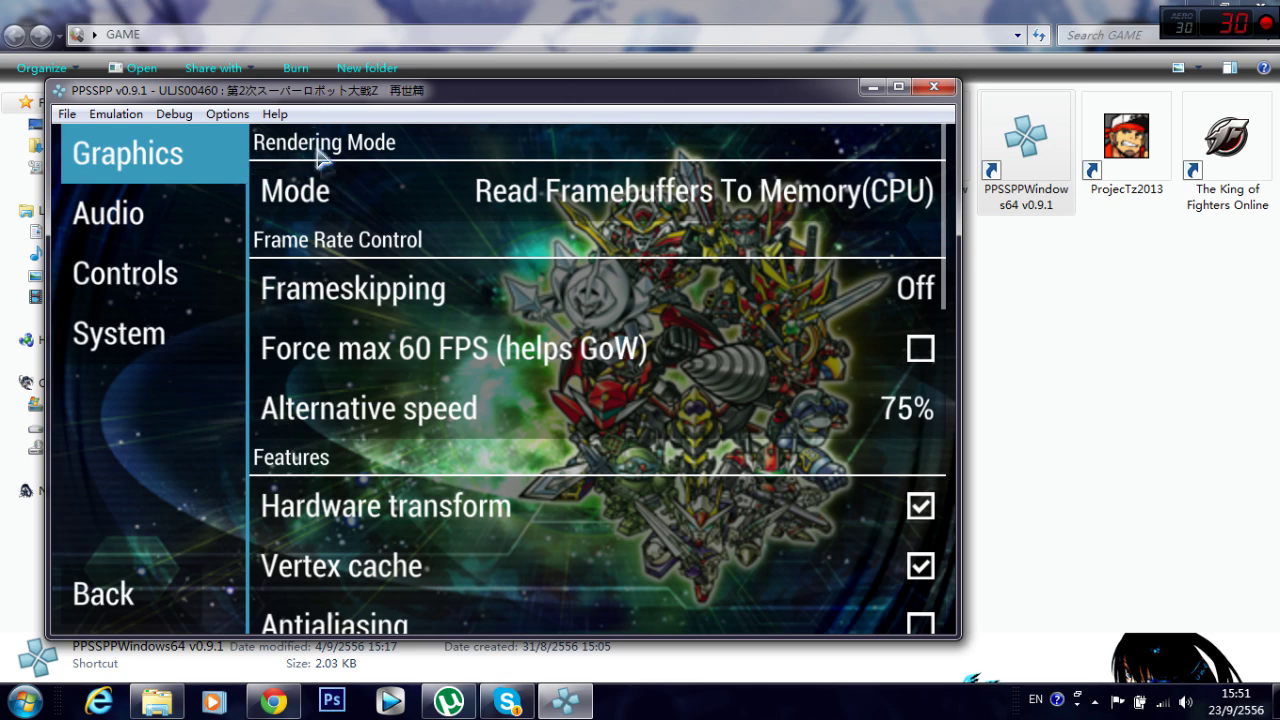
click(612, 208)
click(423, 294)
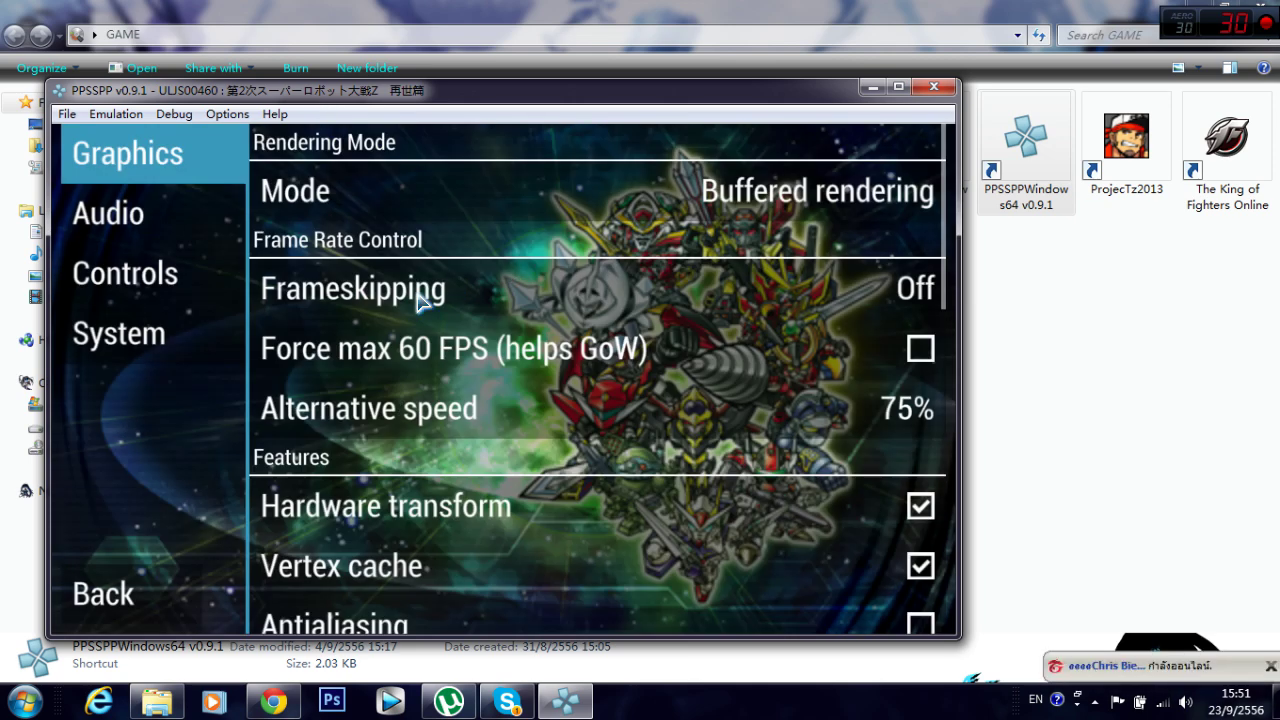
click(645, 195)
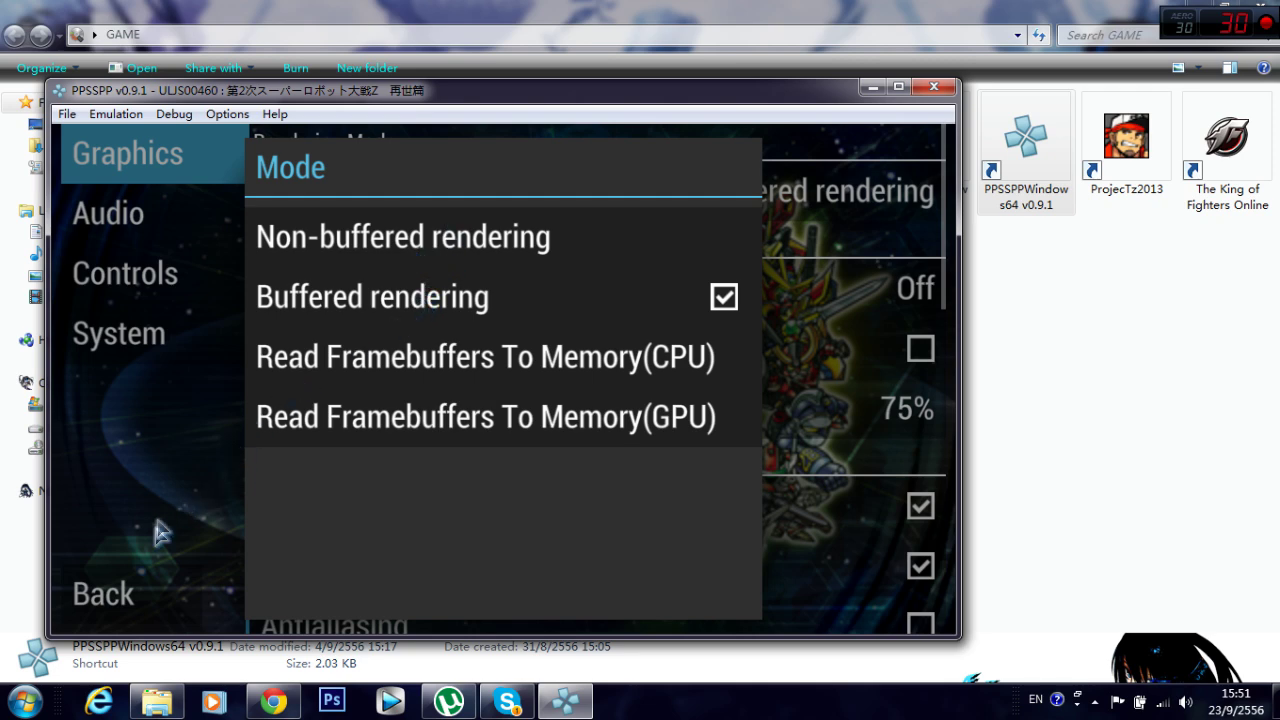
click(130, 492)
click(157, 612)
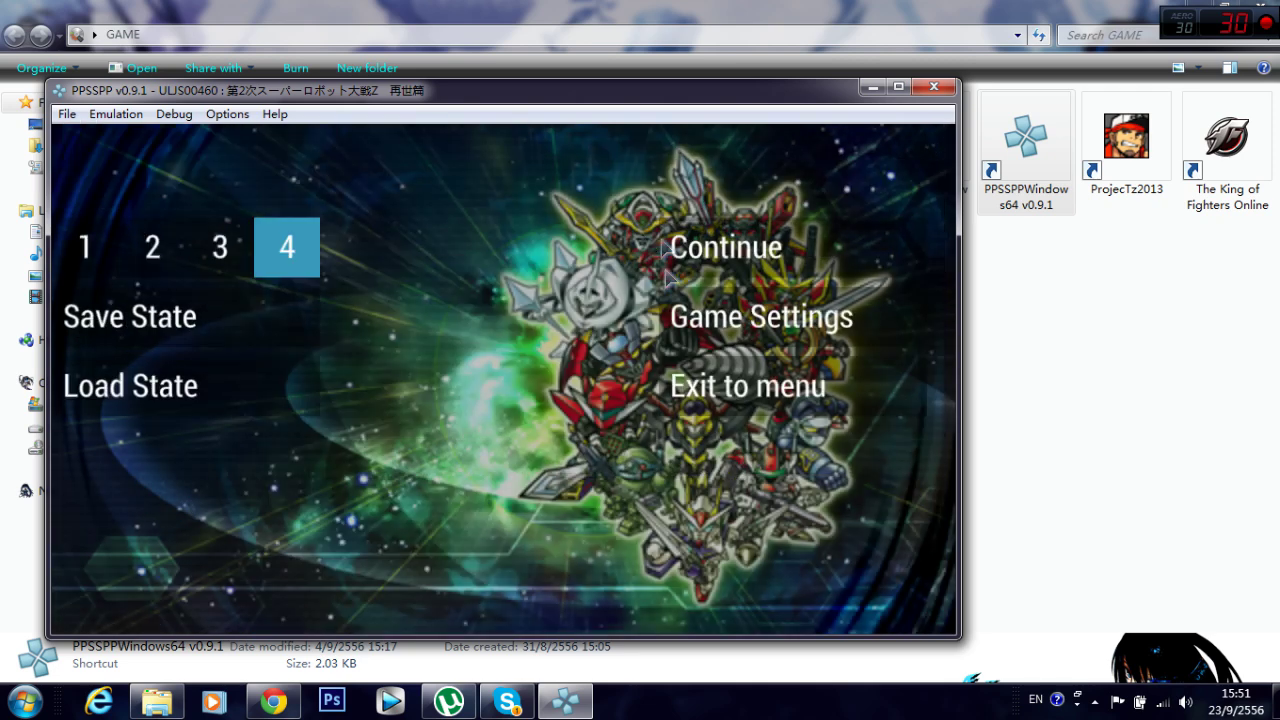
click(67, 114)
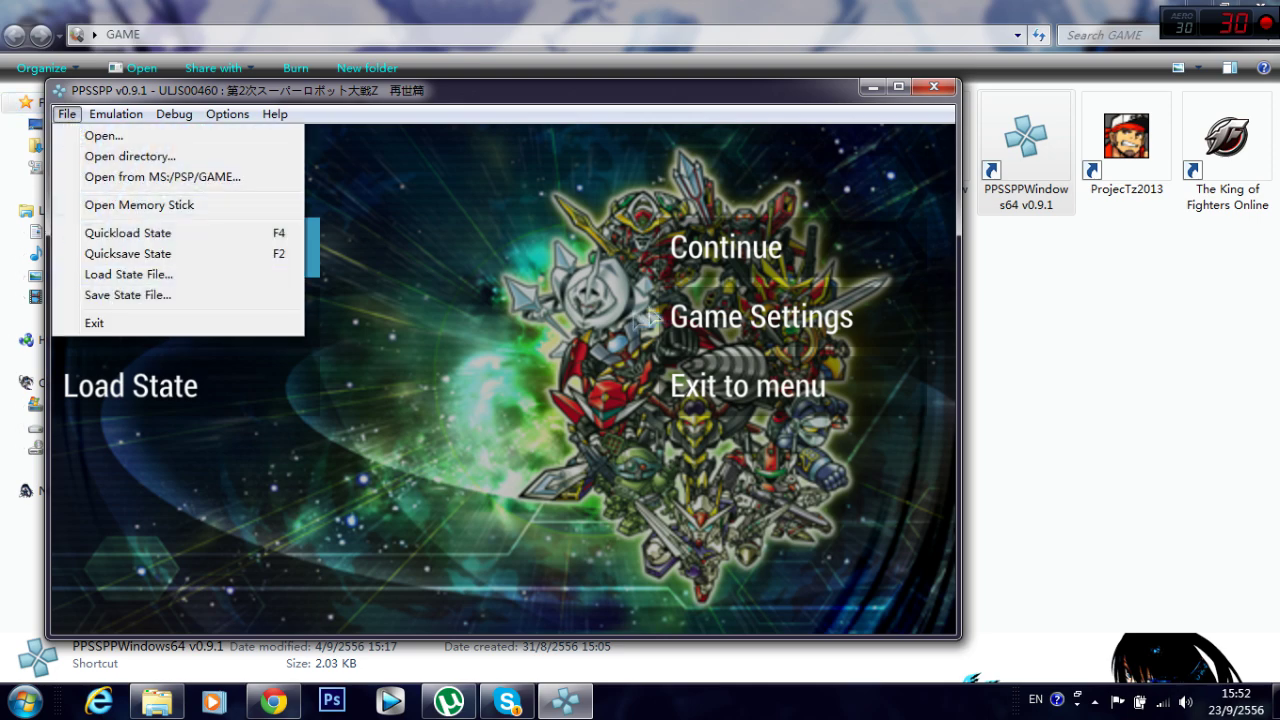
mouse_move(116, 114)
click(186, 128)
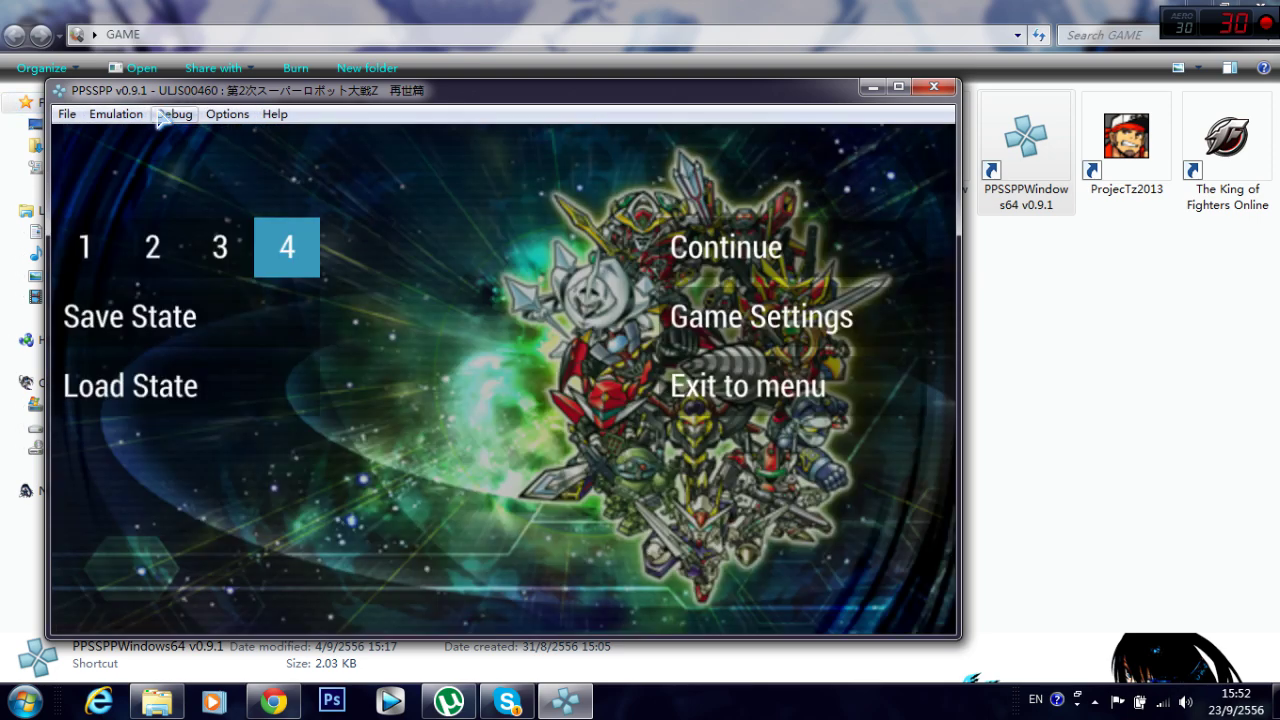
click(130, 114)
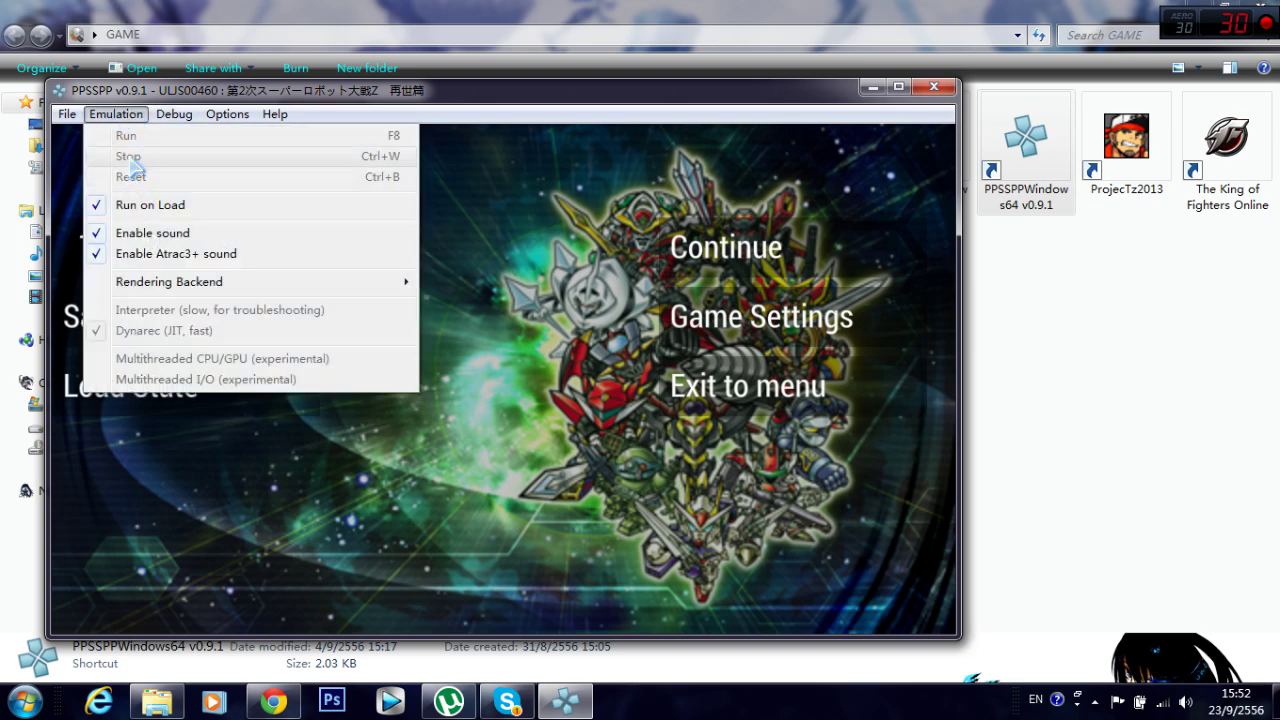
key(Escape)
click(116, 114)
click(615, 257)
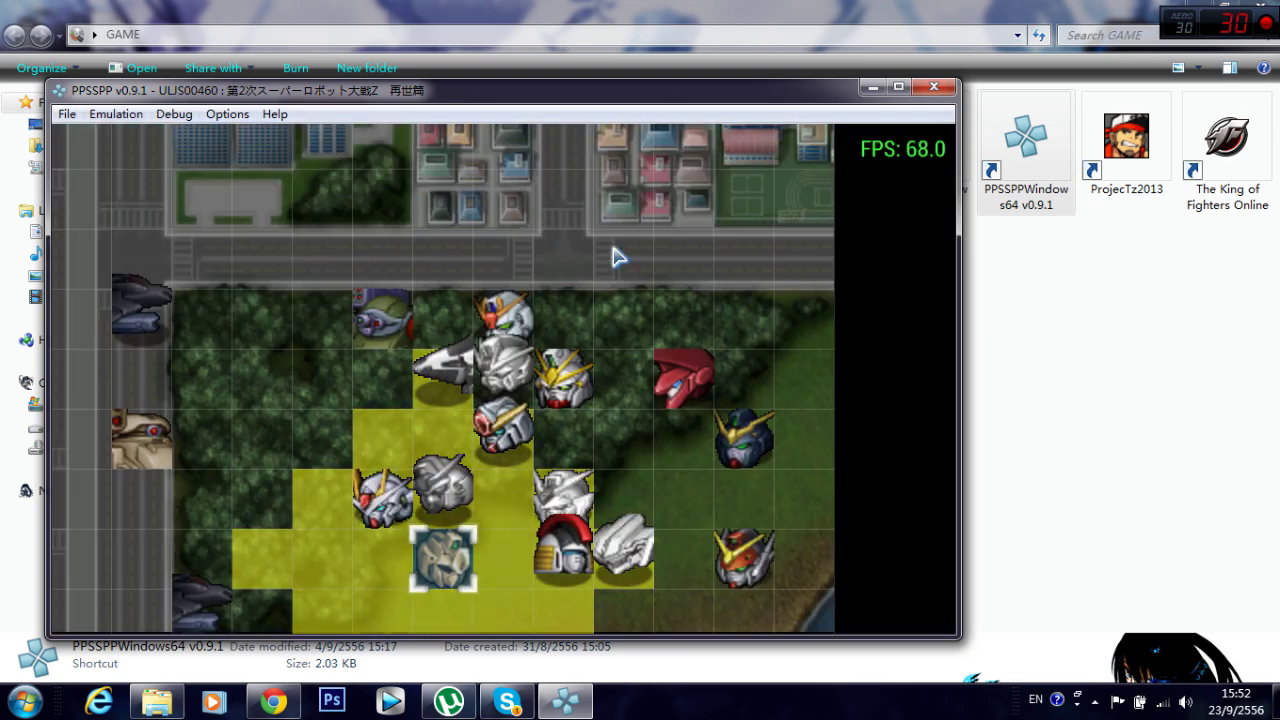
Step: Exit the running game to the main menu, start the Sword Art Online game from the recent games and reposition the emulator window
key(Escape)
click(697, 390)
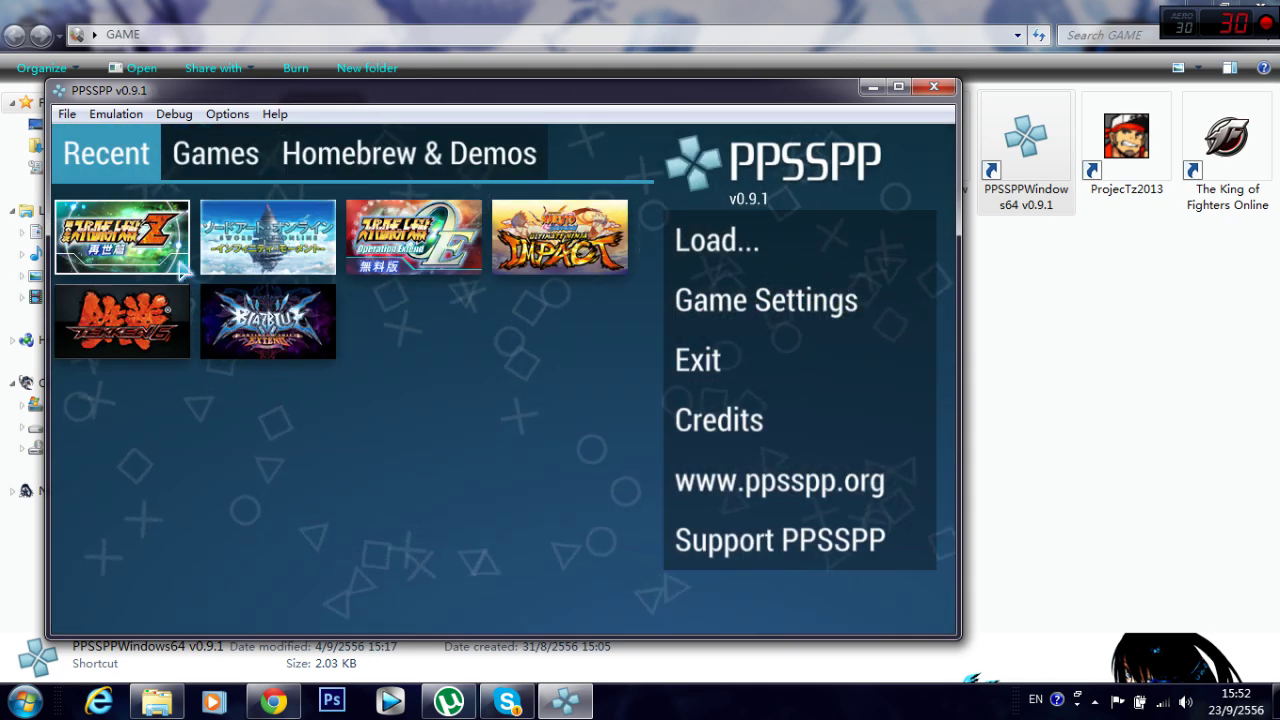
click(296, 263)
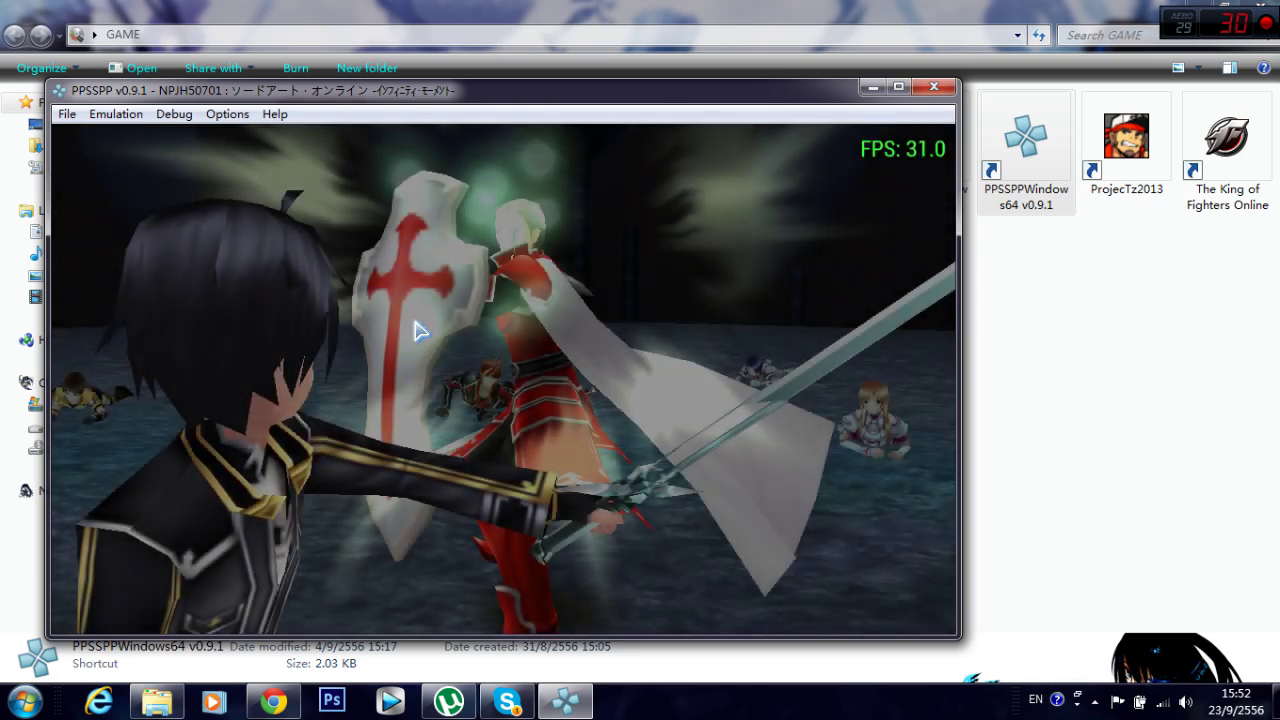
drag(458, 85, 555, 68)
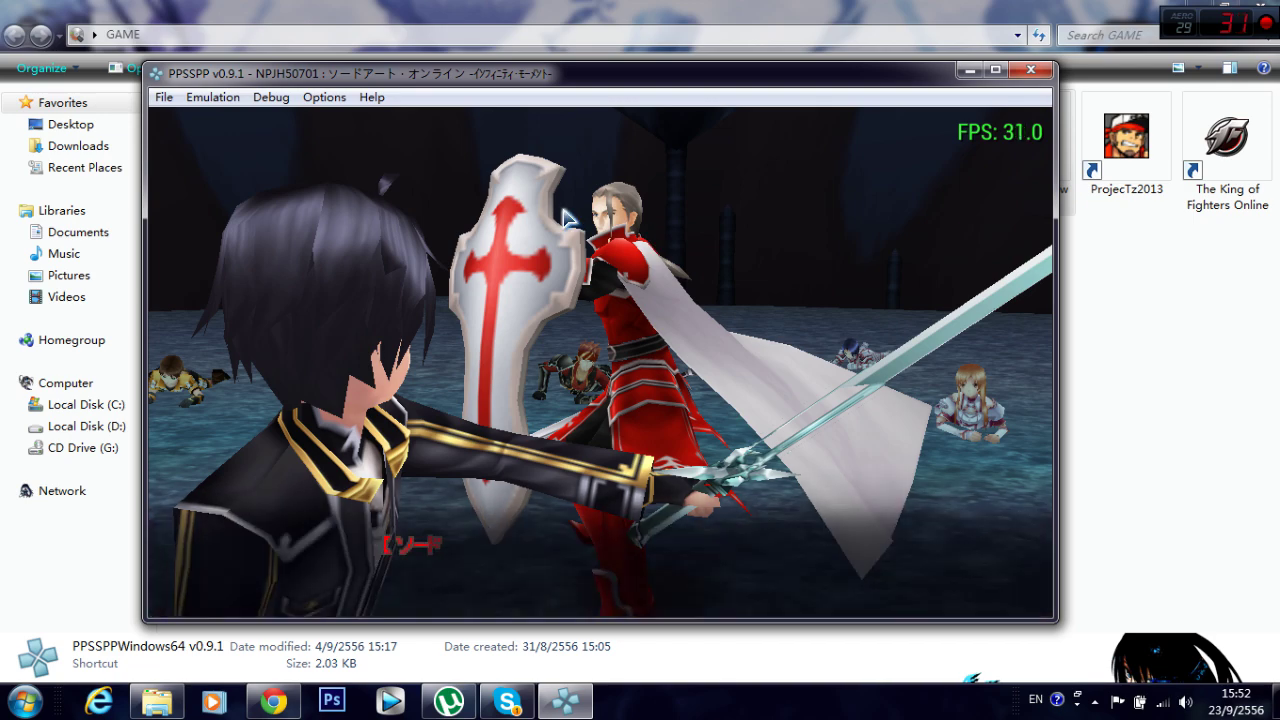
Step: Open and leave the pause screen and its game settings, resume the Sword Art Online game and use the sword skill
key(Escape)
click(890, 298)
key(Escape)
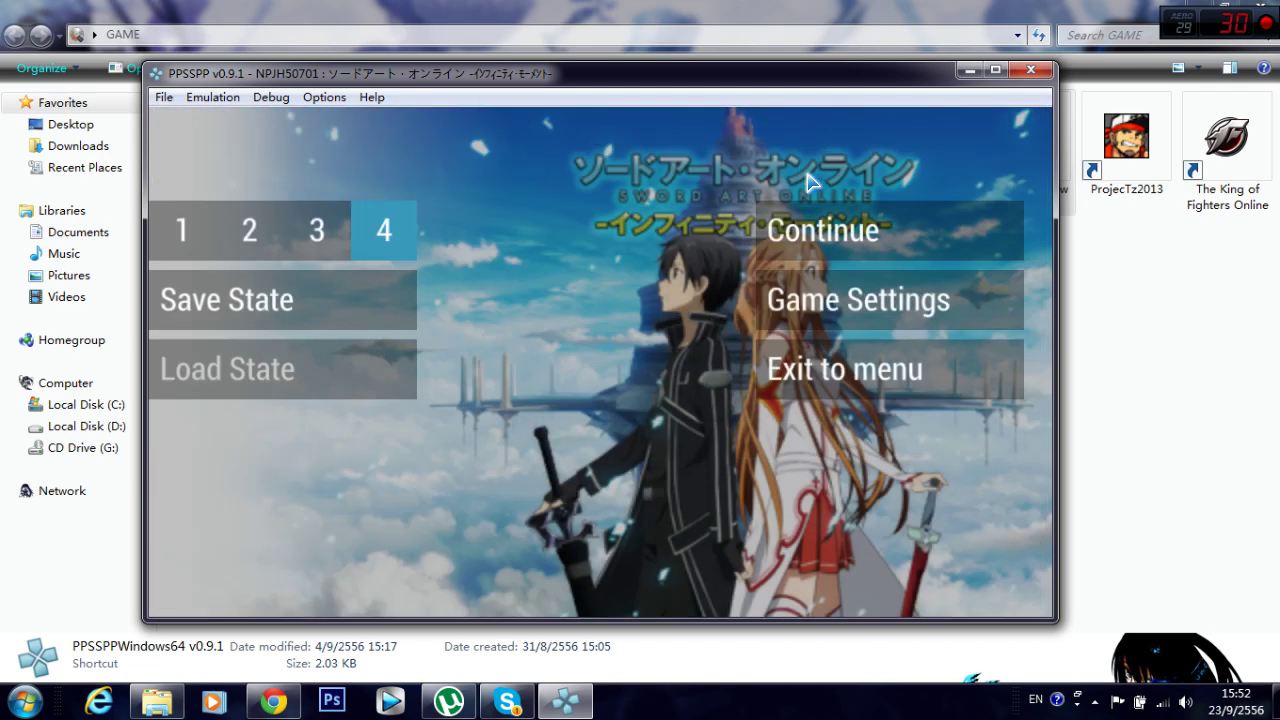
key(Escape)
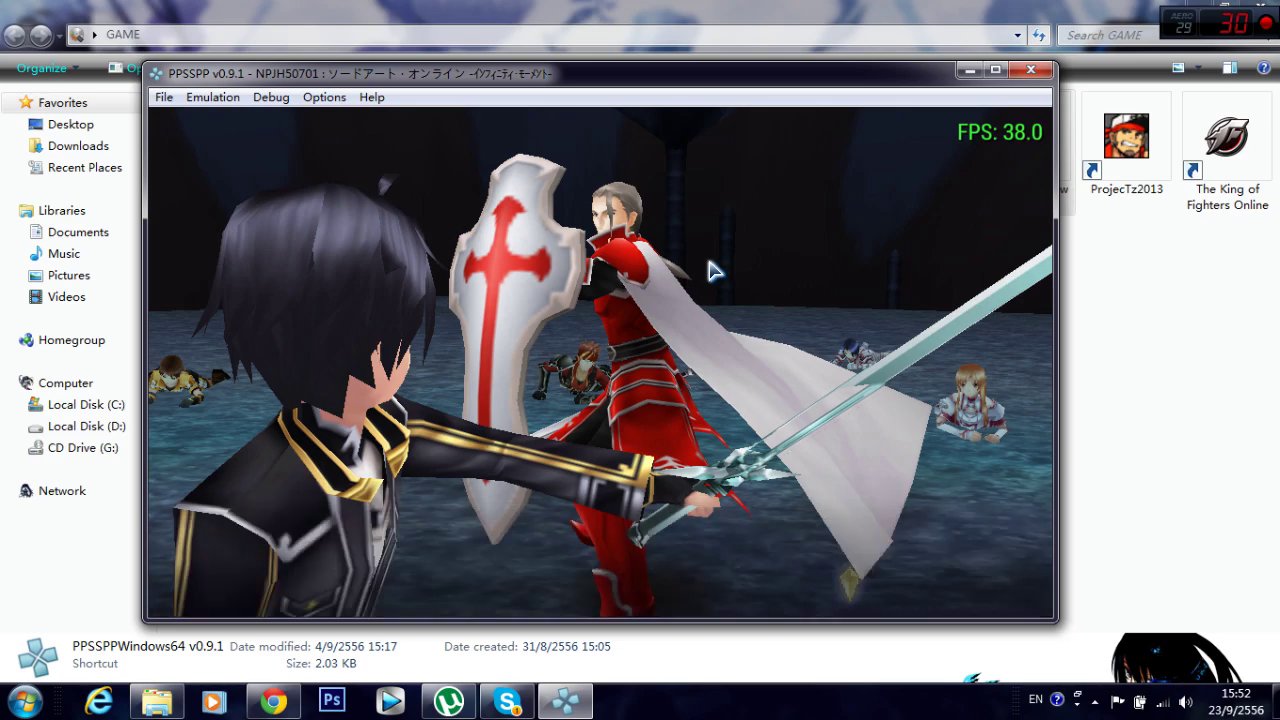
key(q)
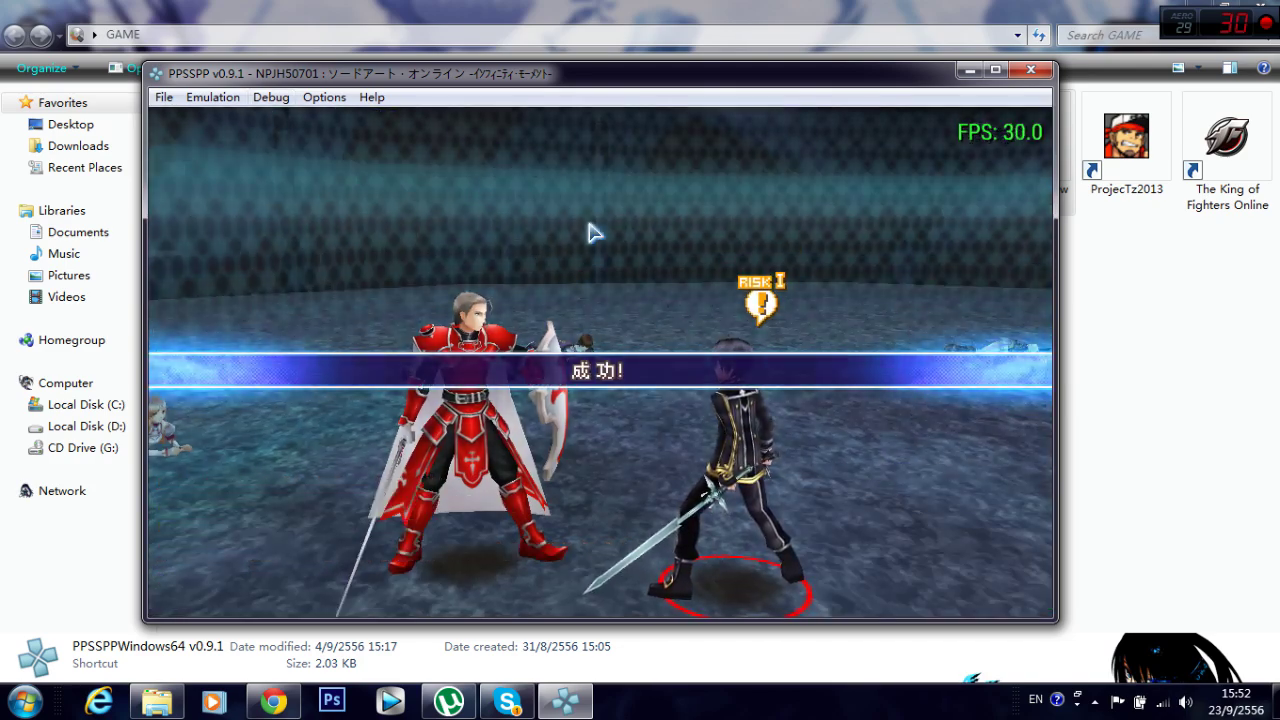
Step: Reset the Sword Art Online game, set its rendering mode to Non-buffered rendering, resume play and shift the emulator window slightly
click(213, 97)
click(237, 161)
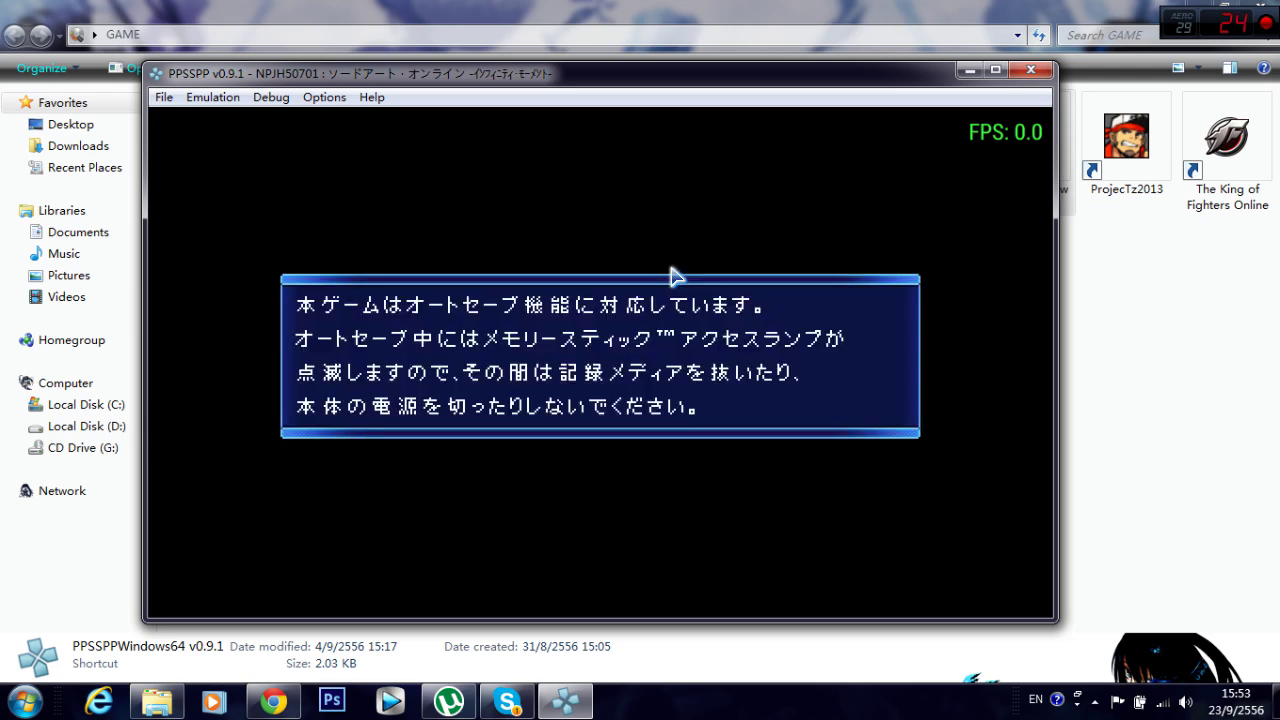
key(Escape)
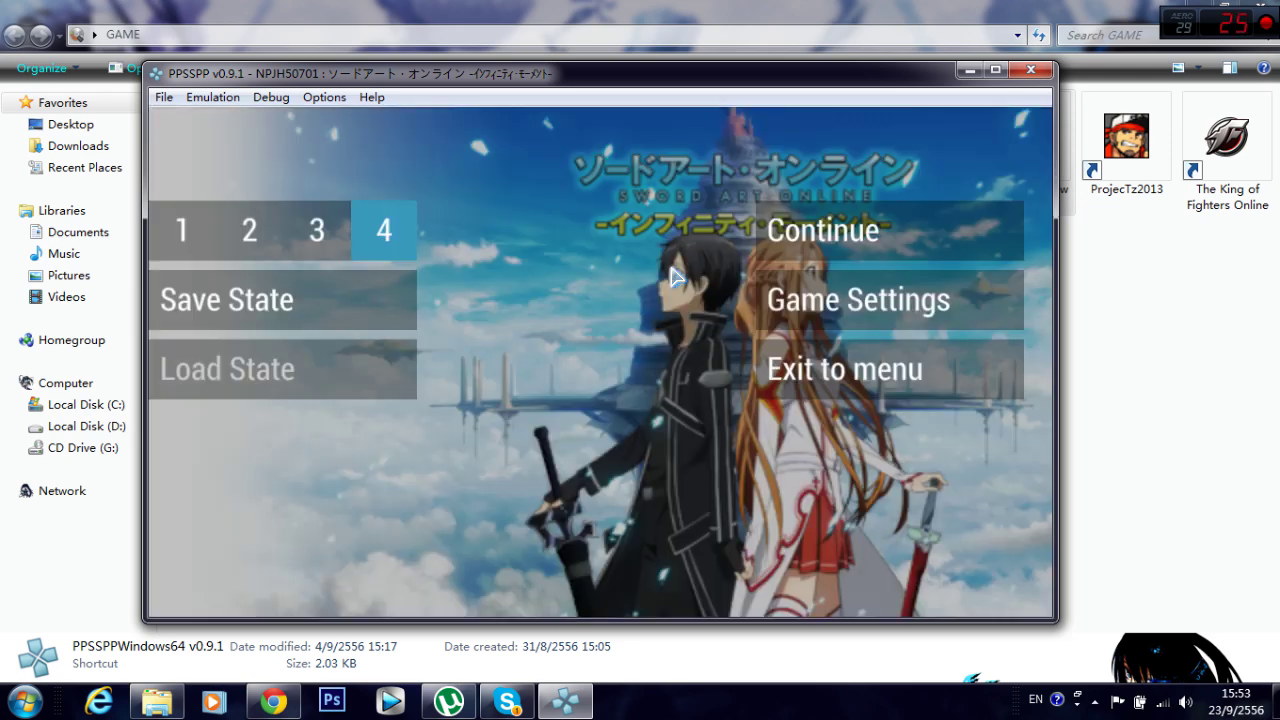
click(845, 316)
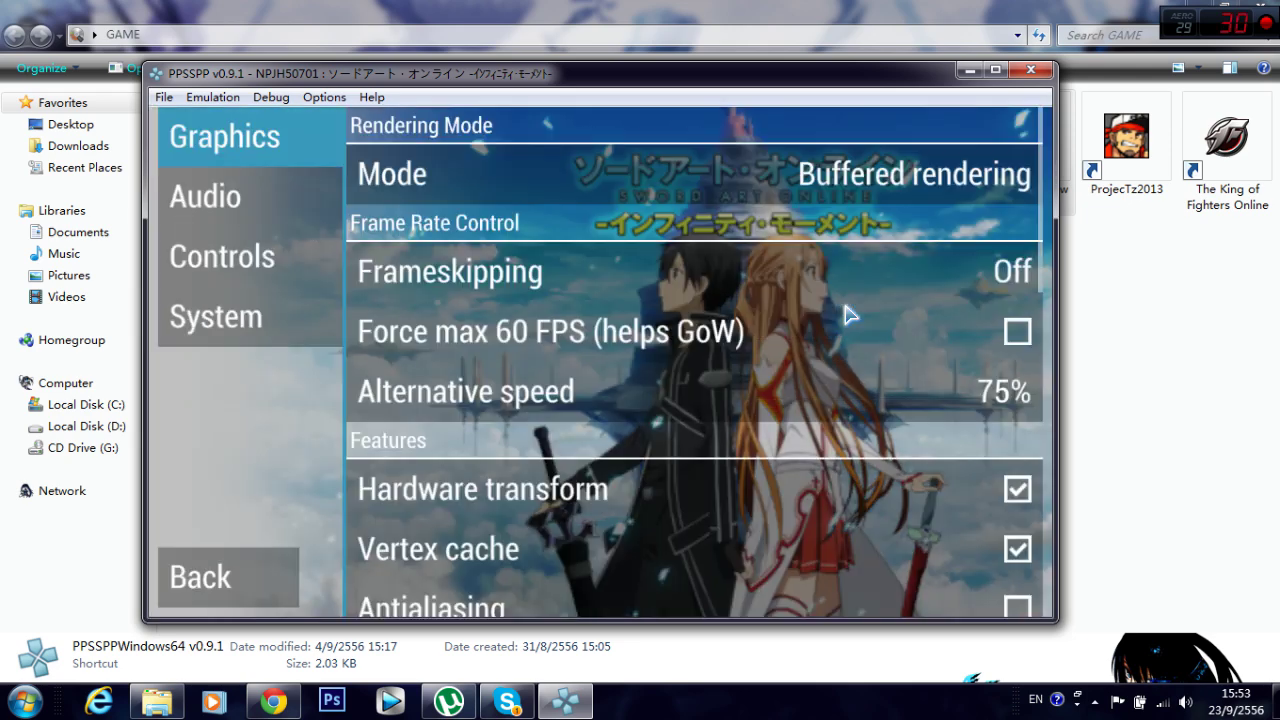
click(808, 190)
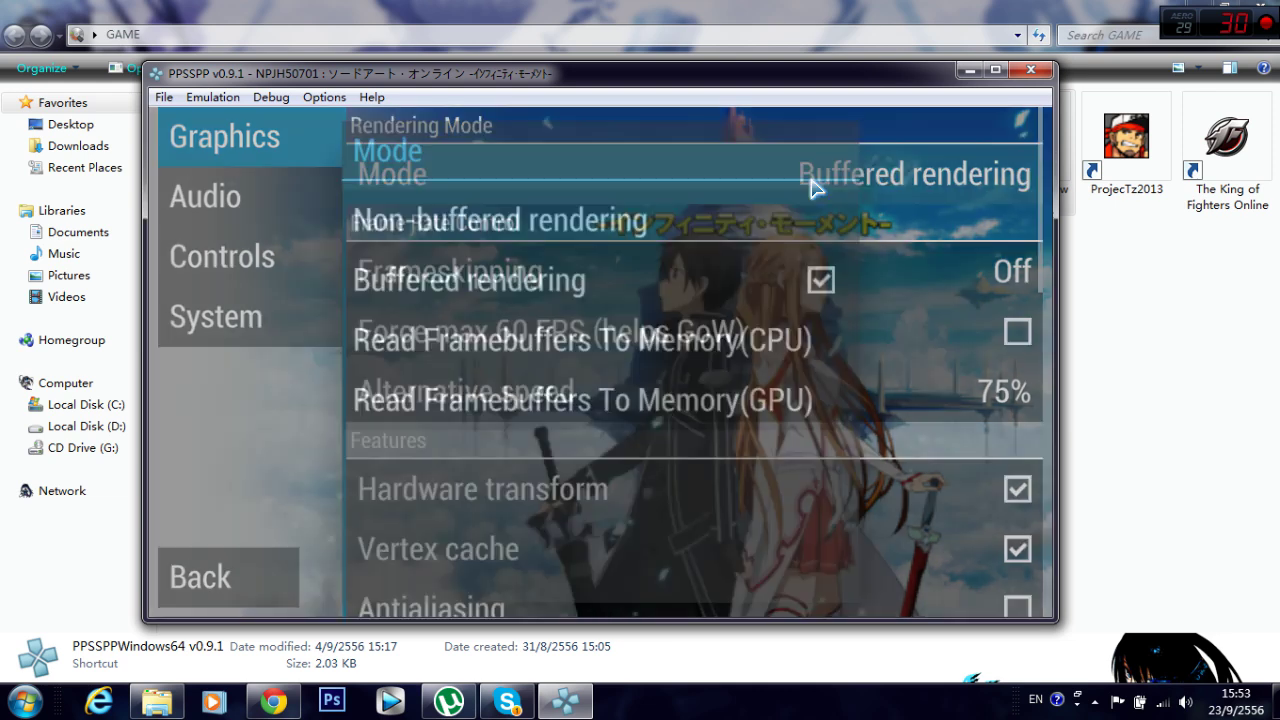
click(500, 225)
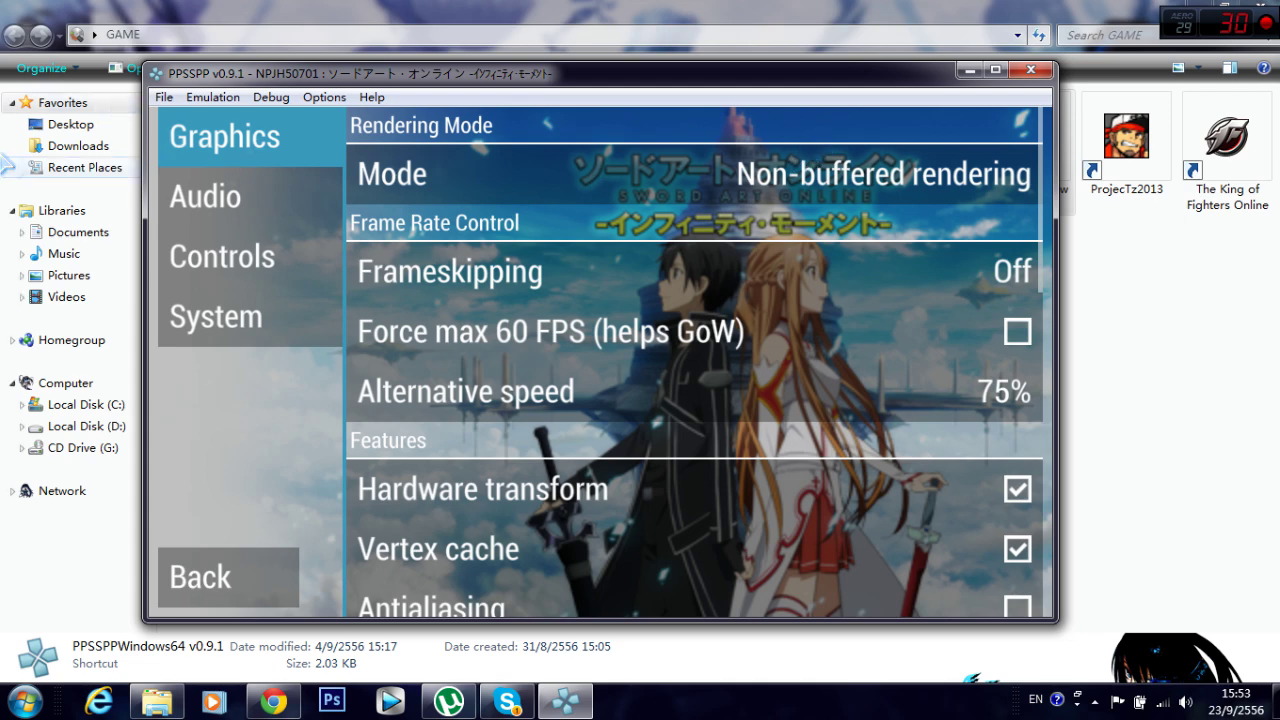
click(260, 585)
click(824, 232)
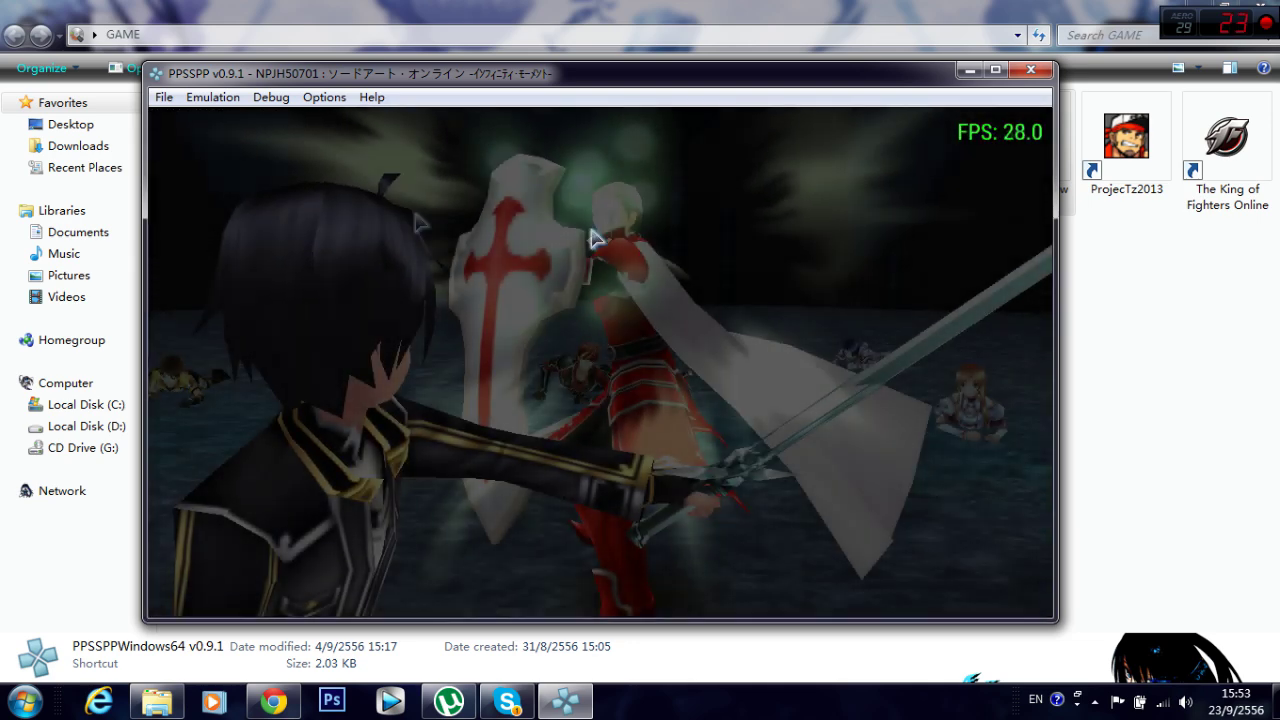
mouse_move(258, 75)
mouse_down()
mouse_move(695, 133)
mouse_move(477, 205)
mouse_move(217, 206)
mouse_move(194, 220)
mouse_move(254, 166)
mouse_move(283, 79)
mouse_up()
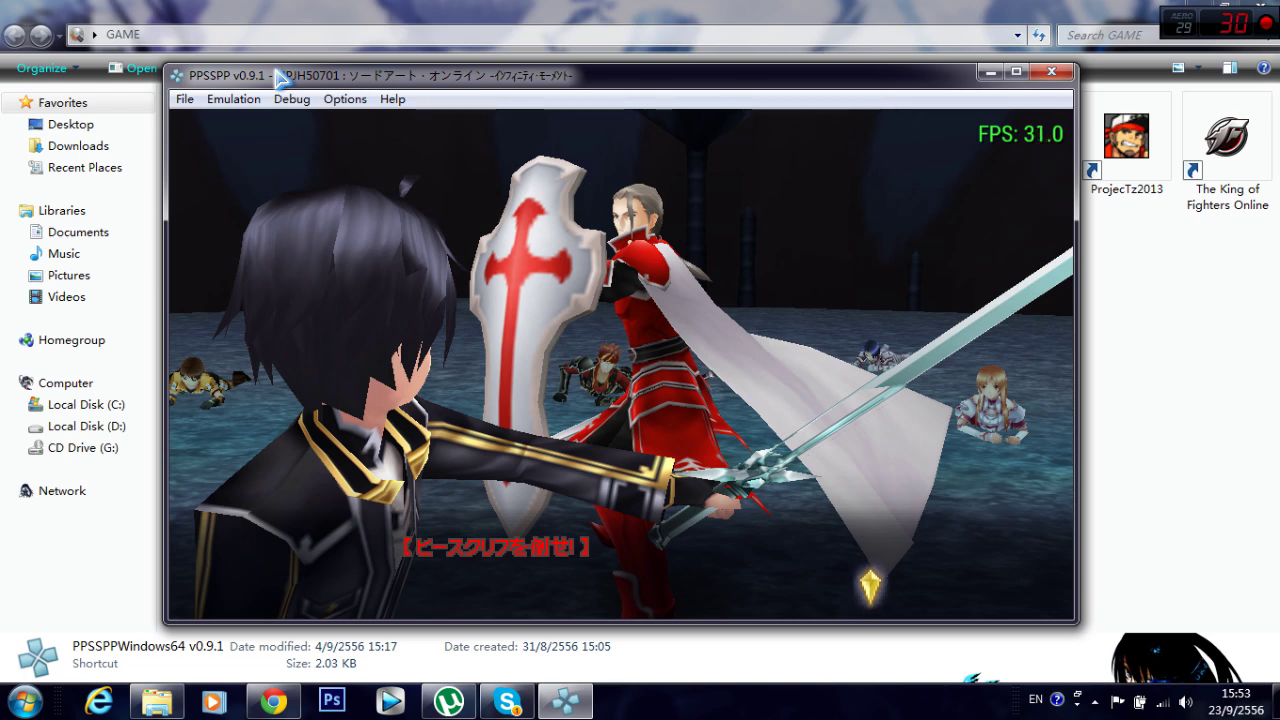
drag(277, 74, 279, 70)
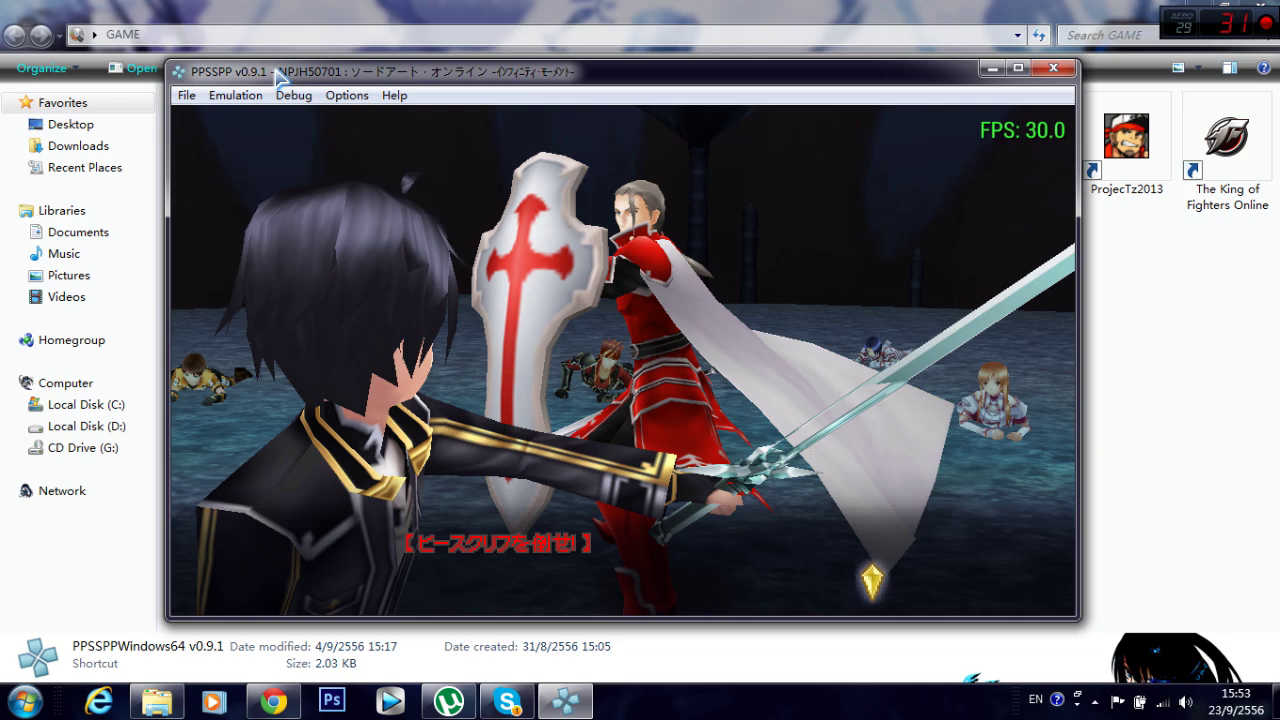
Step: Switch to Chrome and look over the page in another tab
click(284, 700)
click(275, 12)
scroll(386, 357, down, 3)
scroll(388, 350, up, 3)
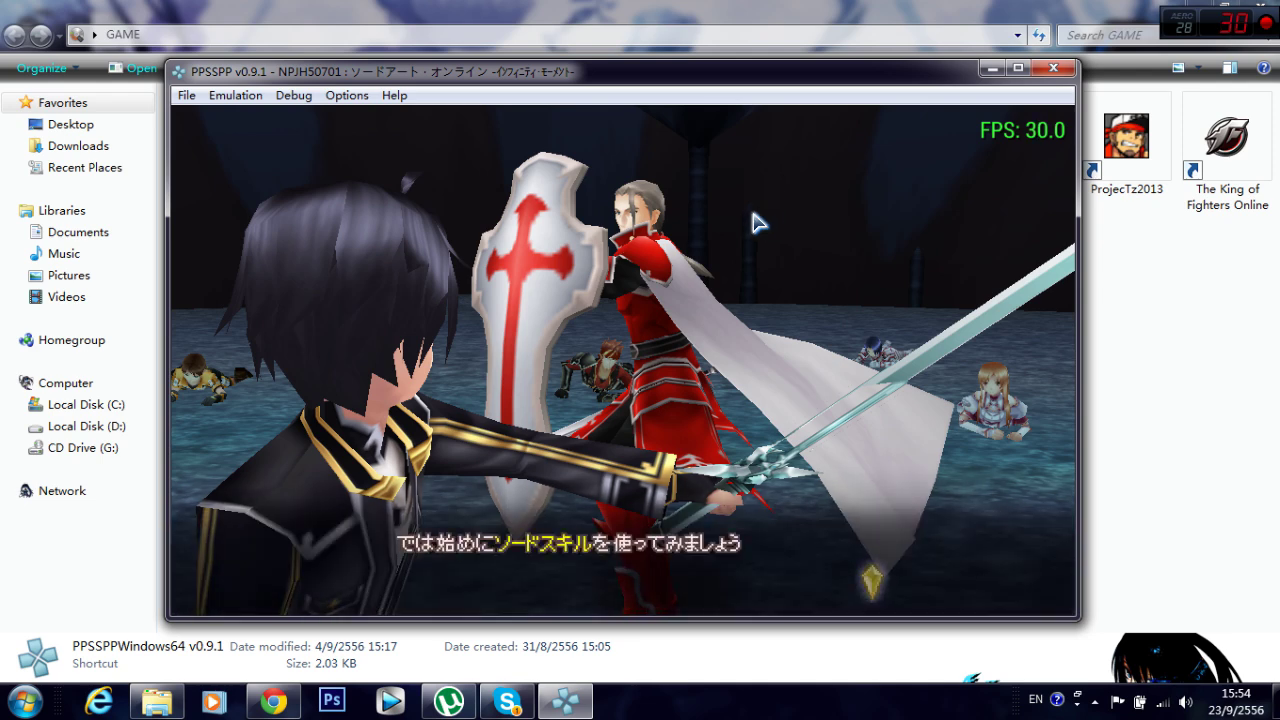
Step: Advance the tutorial dialogue in the Sword Art Online game and use the エンド・リボルバー sword skill on Heathcliff
key(x)
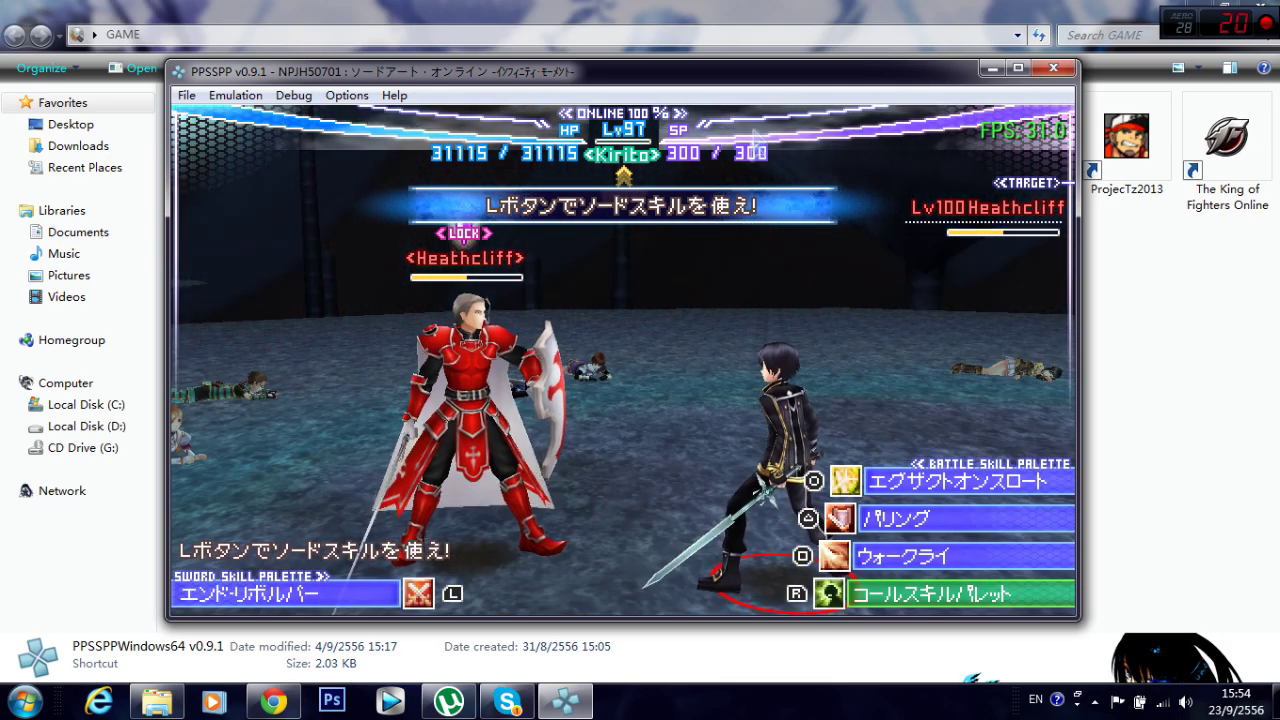
key(q)
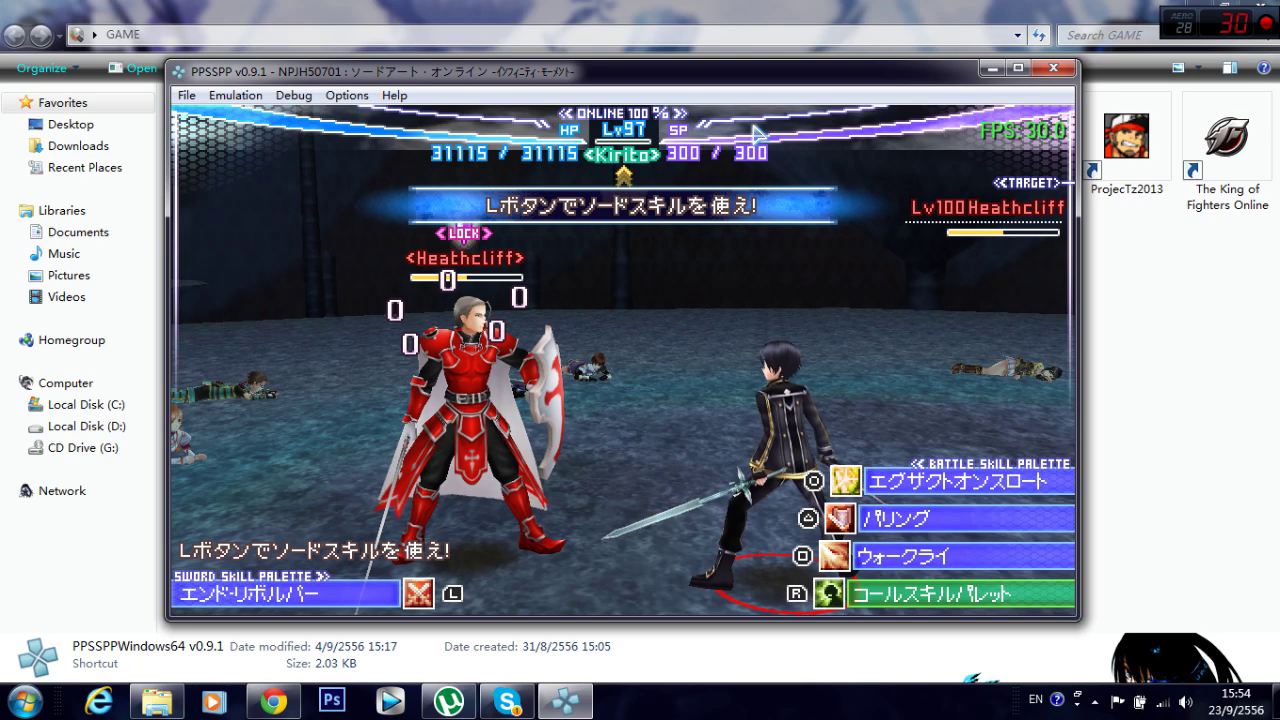
Step: Select the スターバースト・ストリーム sword skill from the sword skill palette and use it on Heathcliff
key(q)
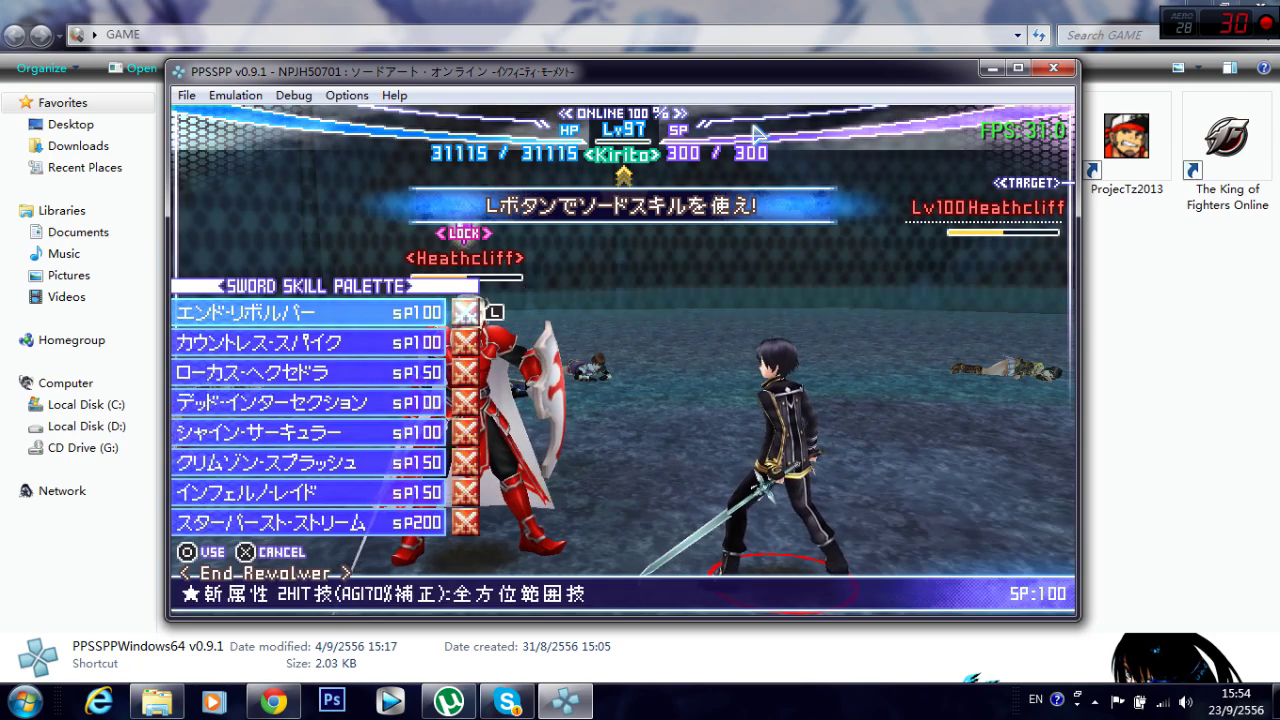
key(Up)
key(x)
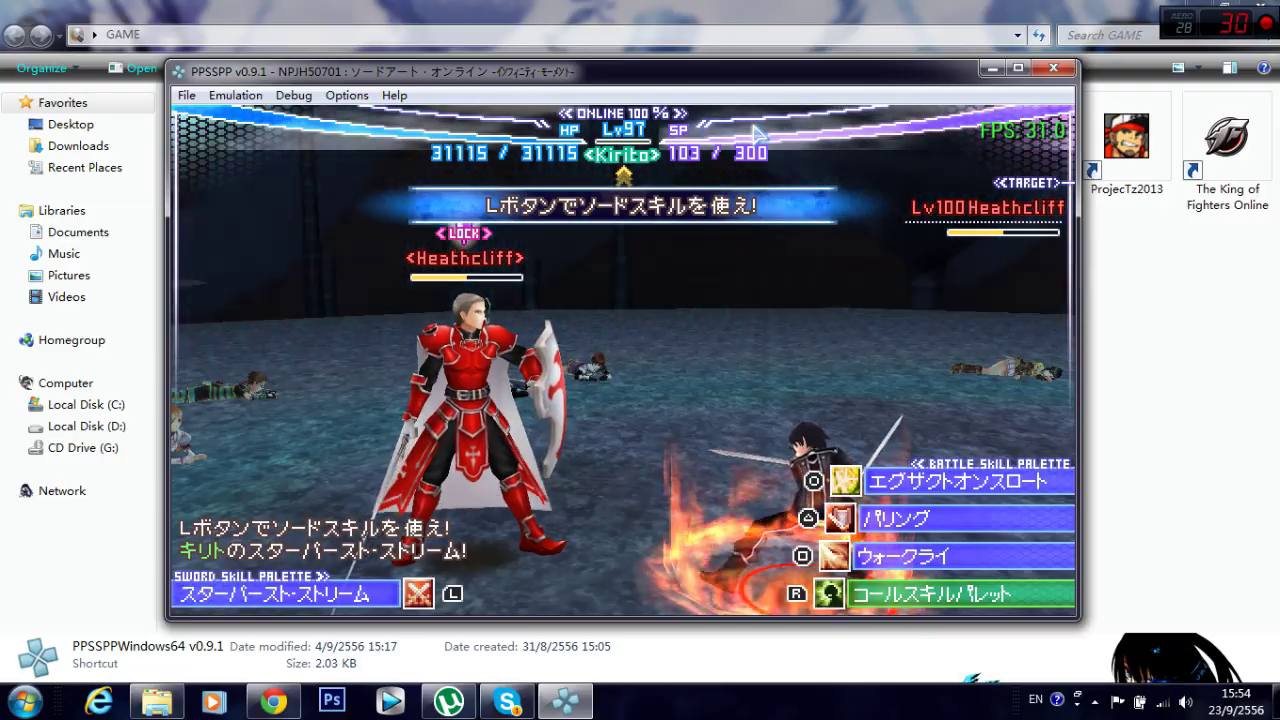
key(q)
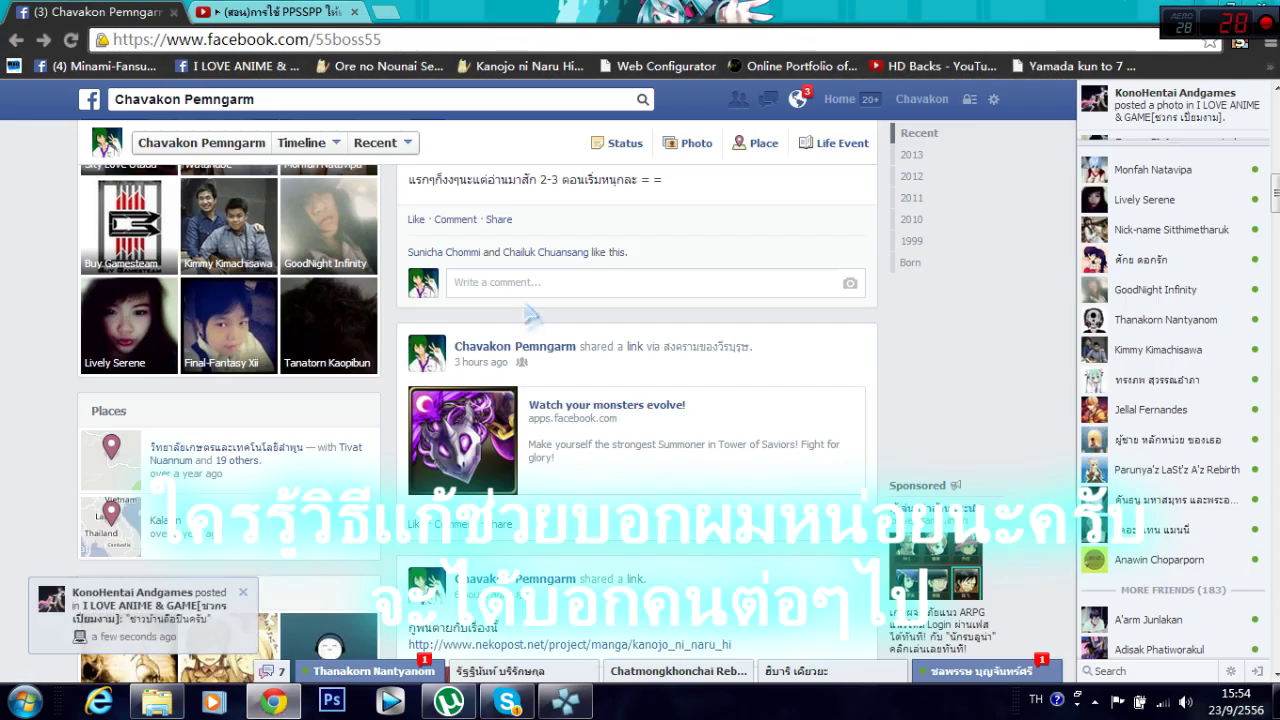
Step: Look through the Facebook timeline for the Kirito screenshot post, view the commenter's 0.8.1 screenshot enlarged, and minimize Chrome
scroll(914, 371, down, 15)
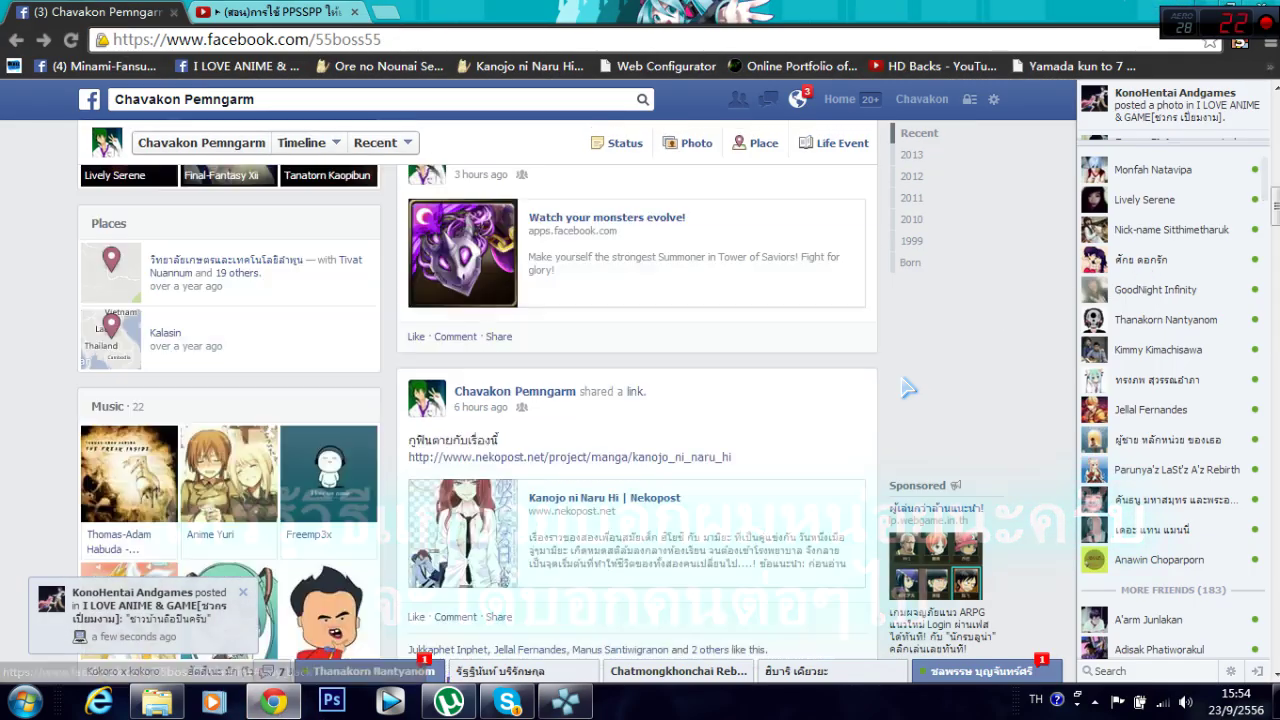
scroll(907, 390, down, 5)
scroll(750, 460, up, 2)
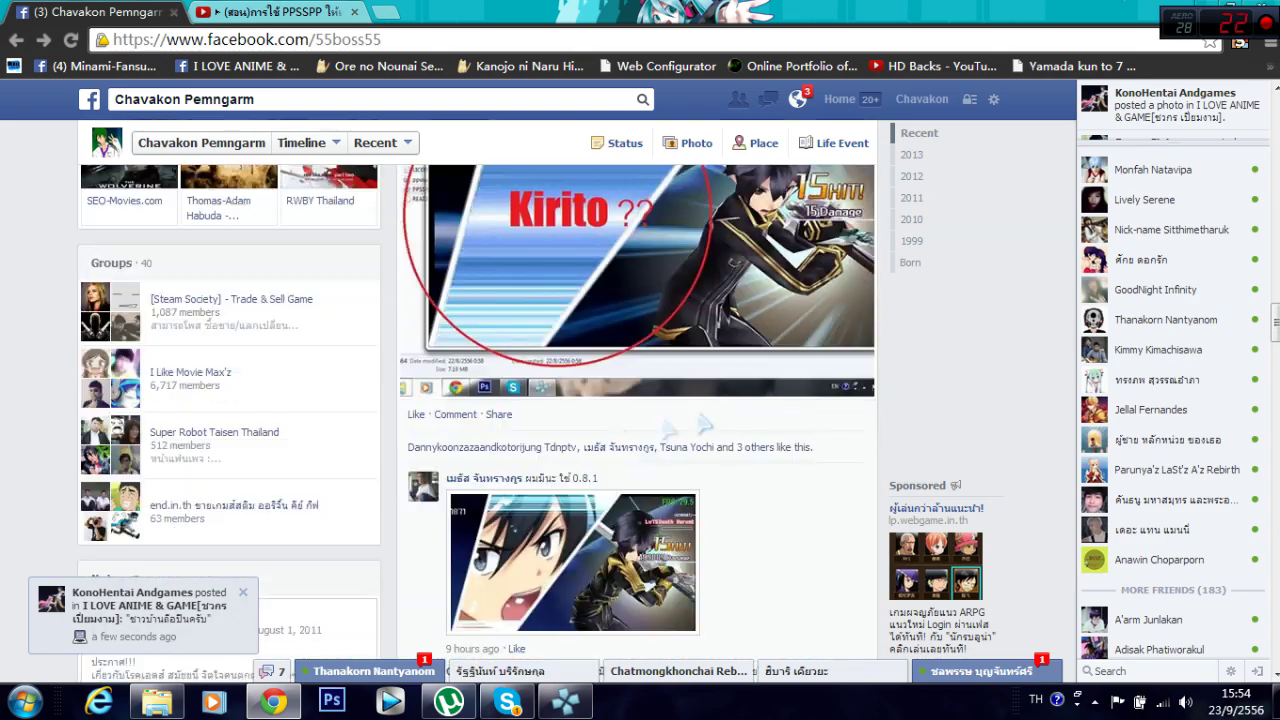
scroll(600, 530, down, 1)
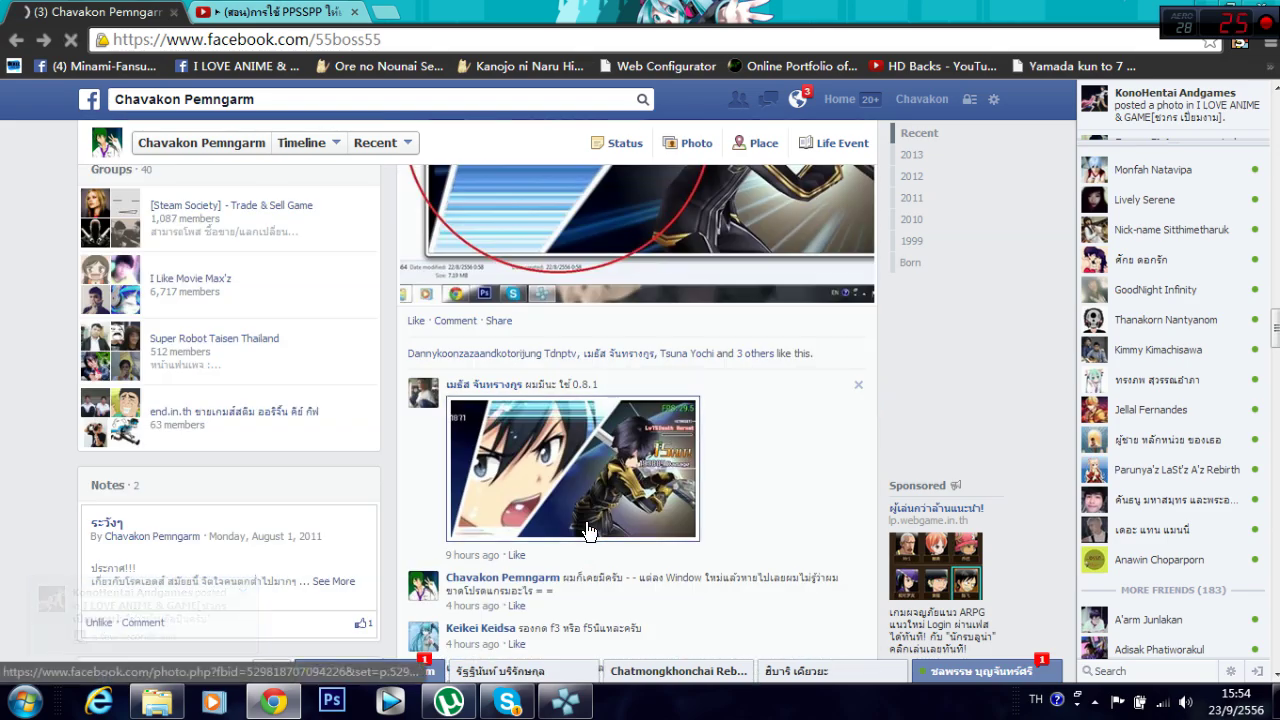
click(590, 541)
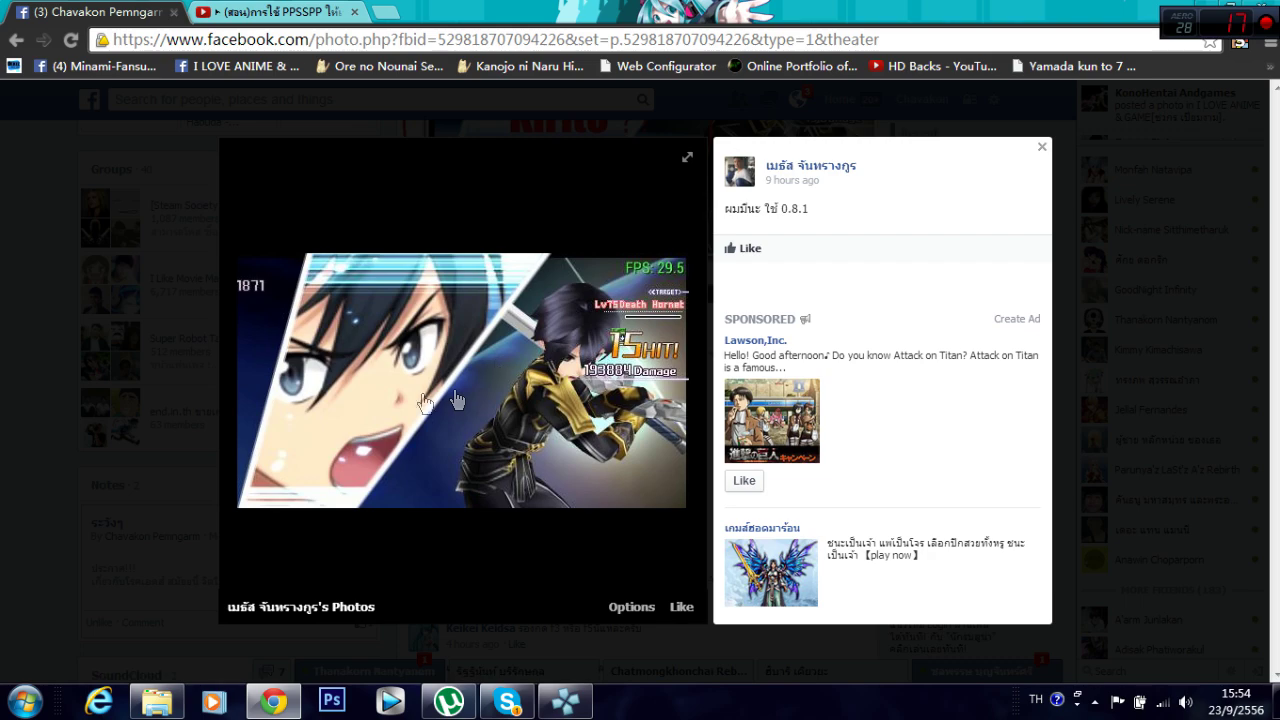
click(1215, 135)
click(1207, 10)
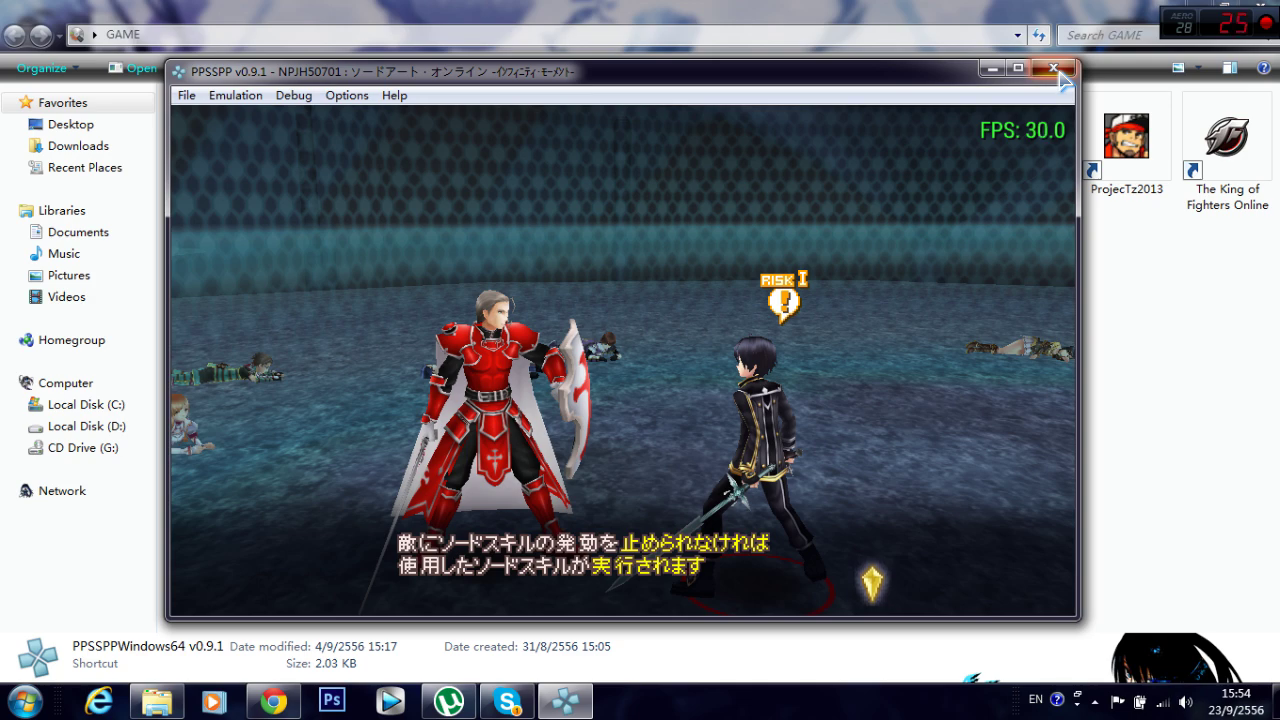
Step: Close PPSSPP v0.9.1, bring up the Action! recorder and stop the running video recording
click(1058, 69)
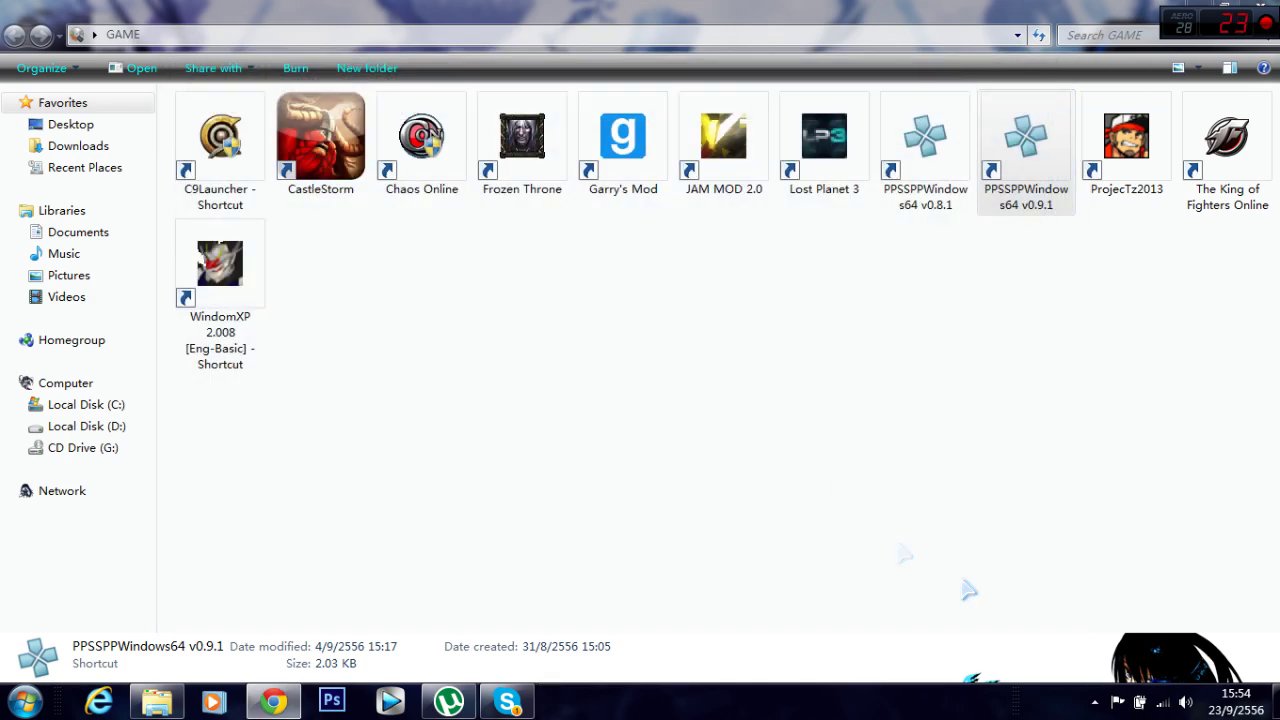
click(1094, 701)
click(1136, 580)
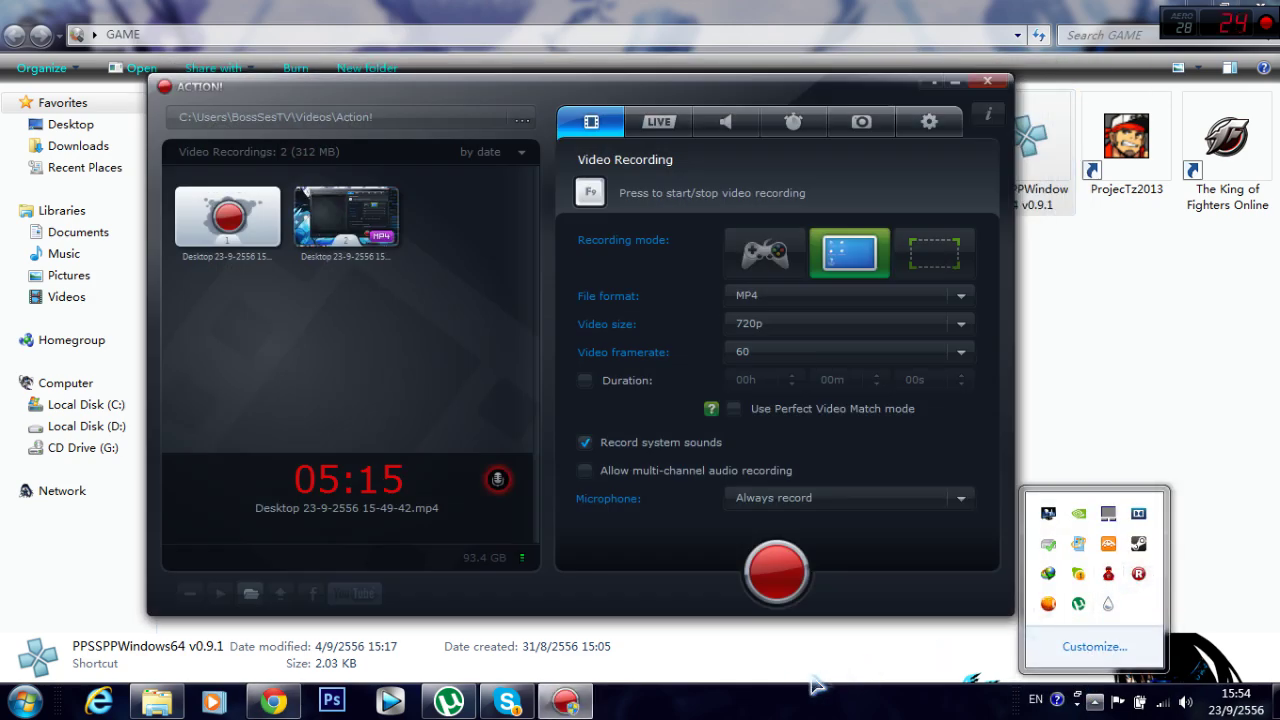
click(785, 585)
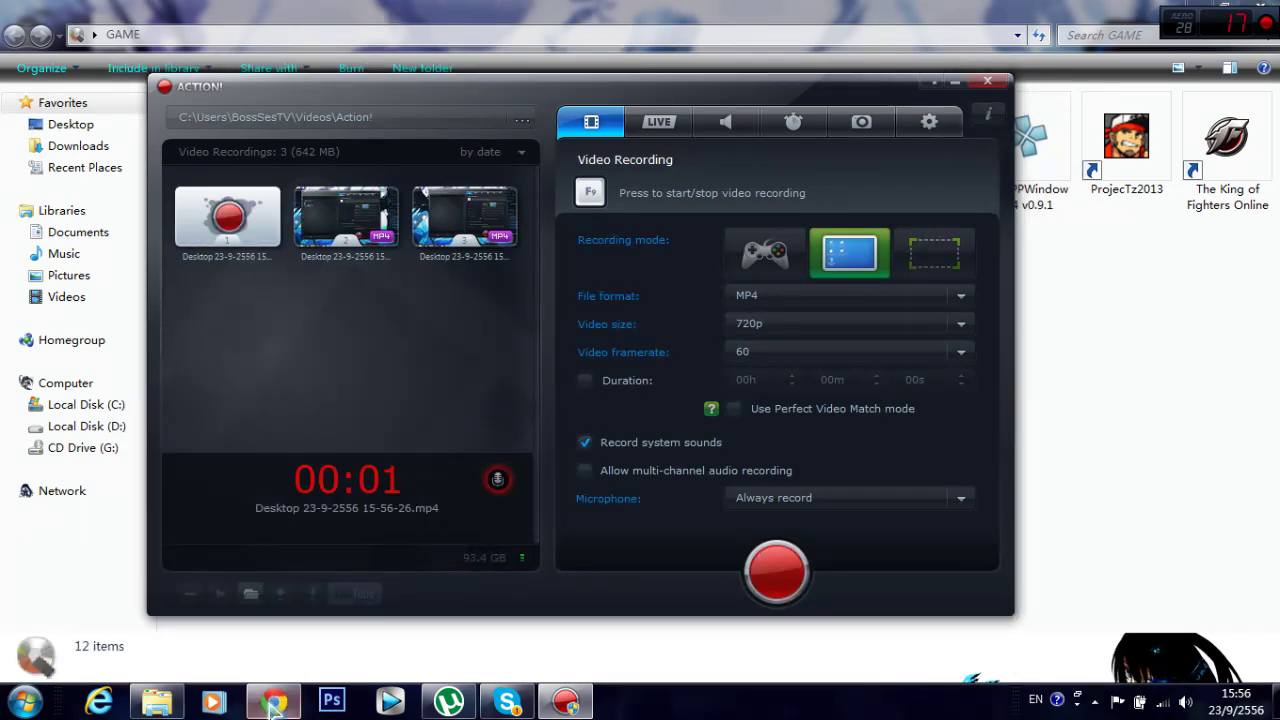
Step: Switch to Chrome and read the YouTube comment quoting the missing-DLL error, highlighting the MSVCP100.dll file name
click(283, 695)
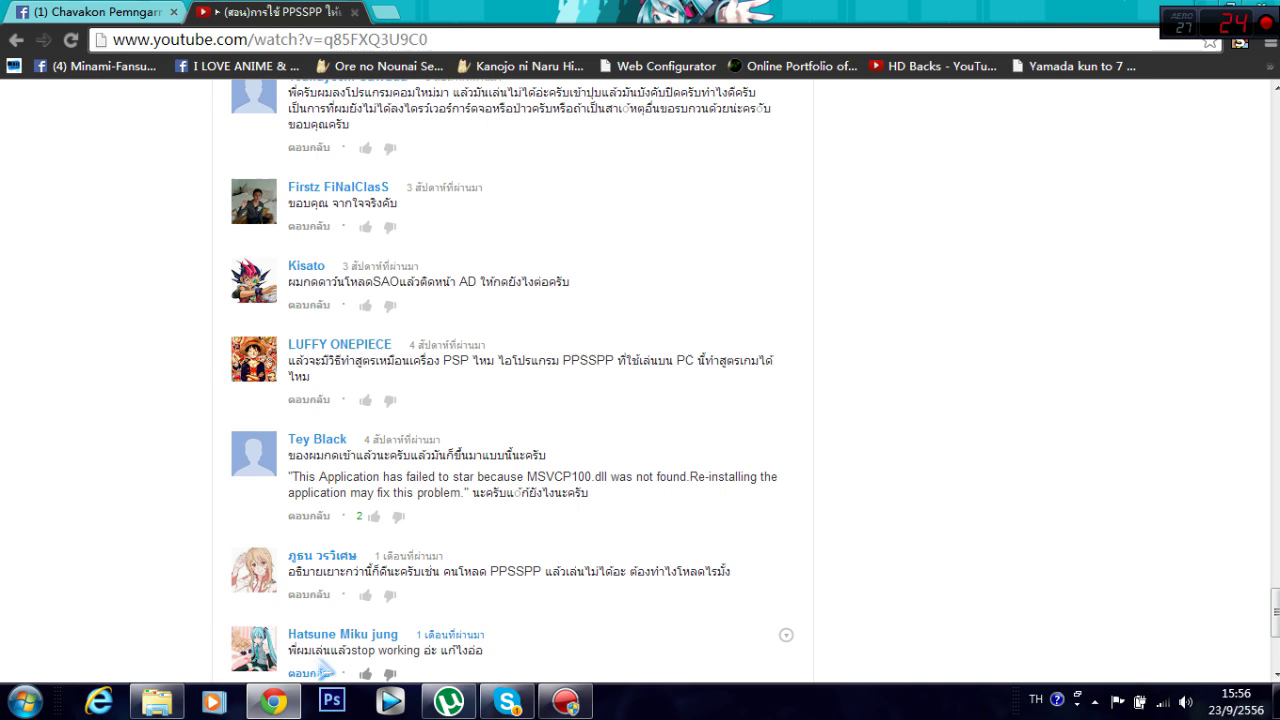
scroll(335, 520, down, 1)
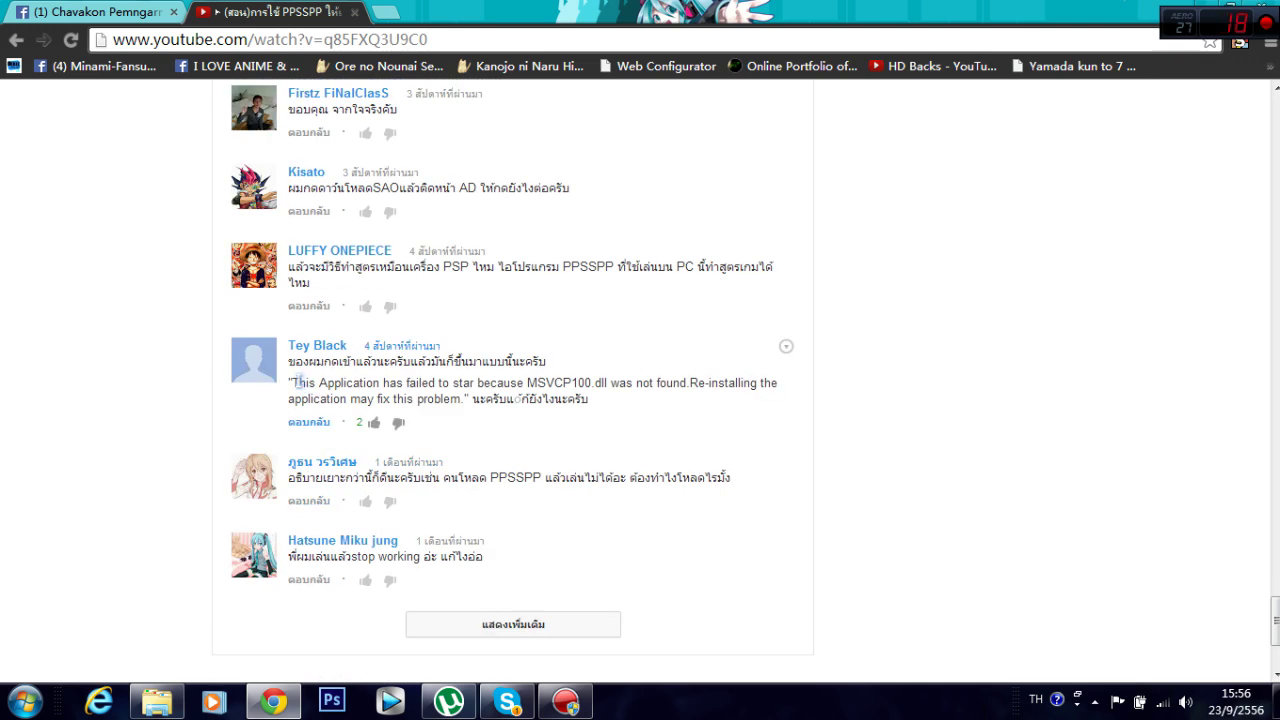
drag(292, 385, 670, 382)
click(670, 383)
drag(527, 386, 610, 384)
triple_click(606, 372)
click(606, 378)
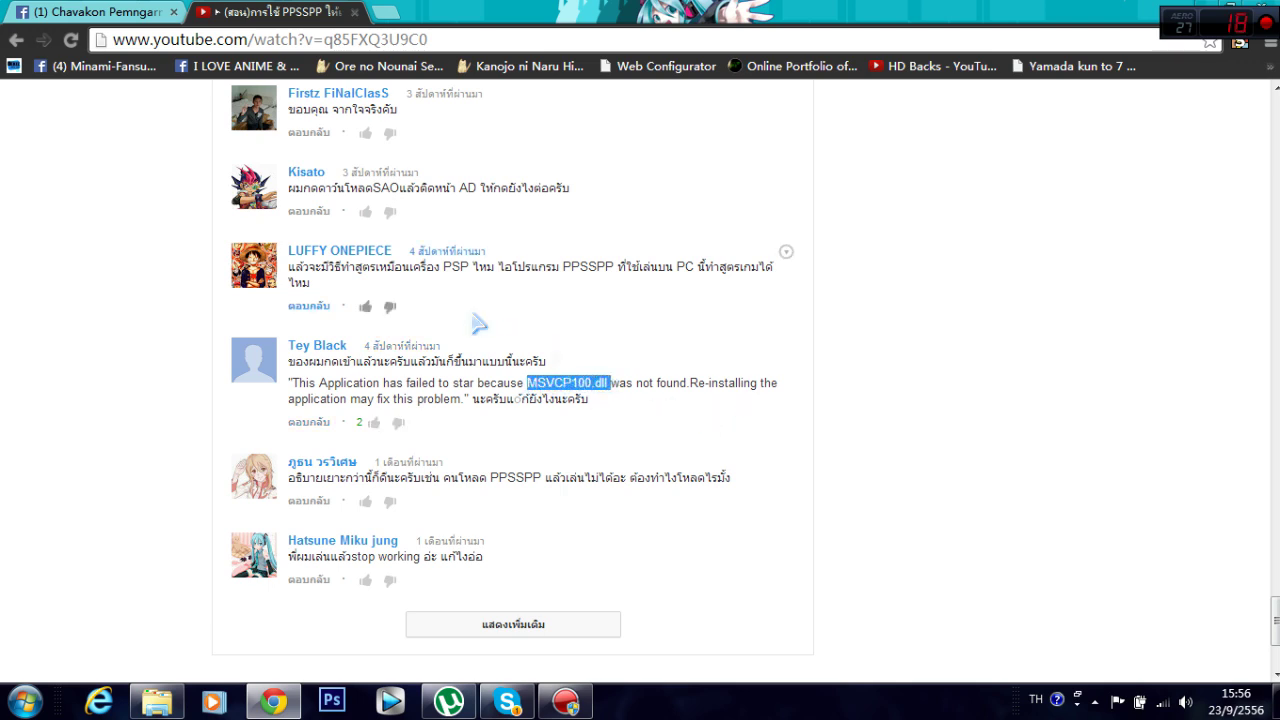
Step: Copy MSVCP100.dll from the YouTube comment and search Google for it in a new tab
click(530, 383)
drag(527, 383, 607, 384)
key(ctrl+c)
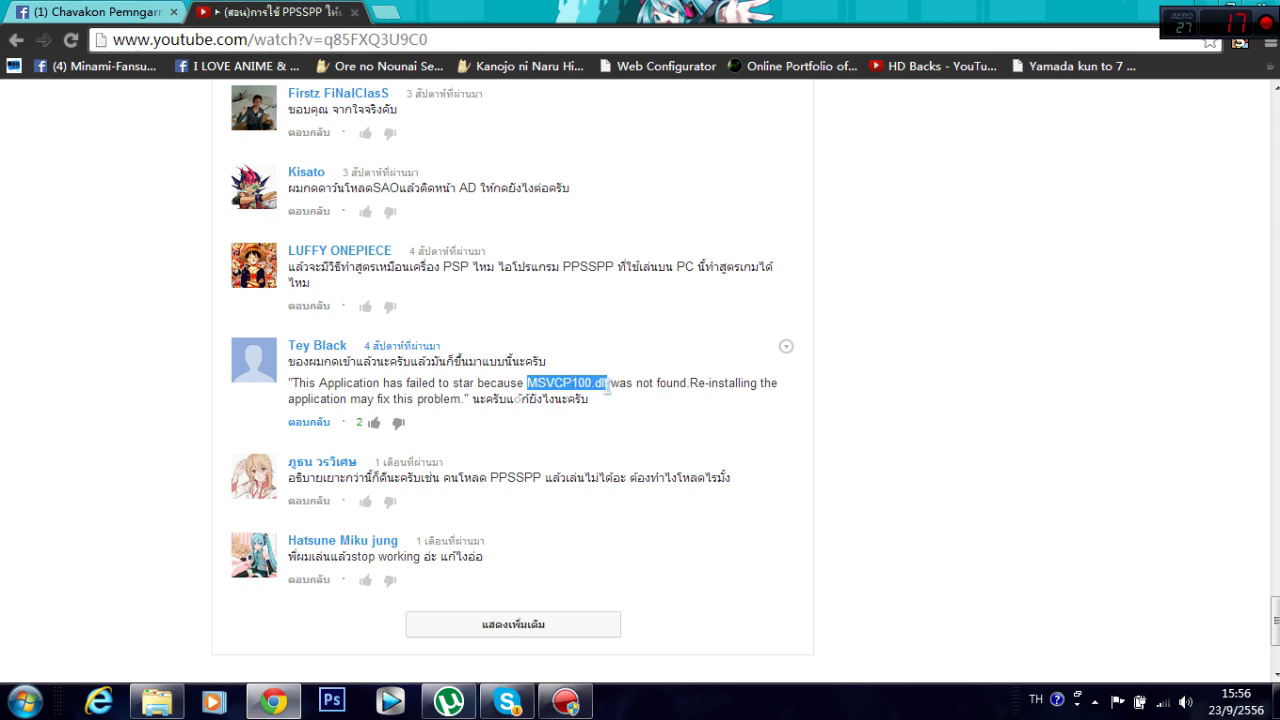
click(388, 12)
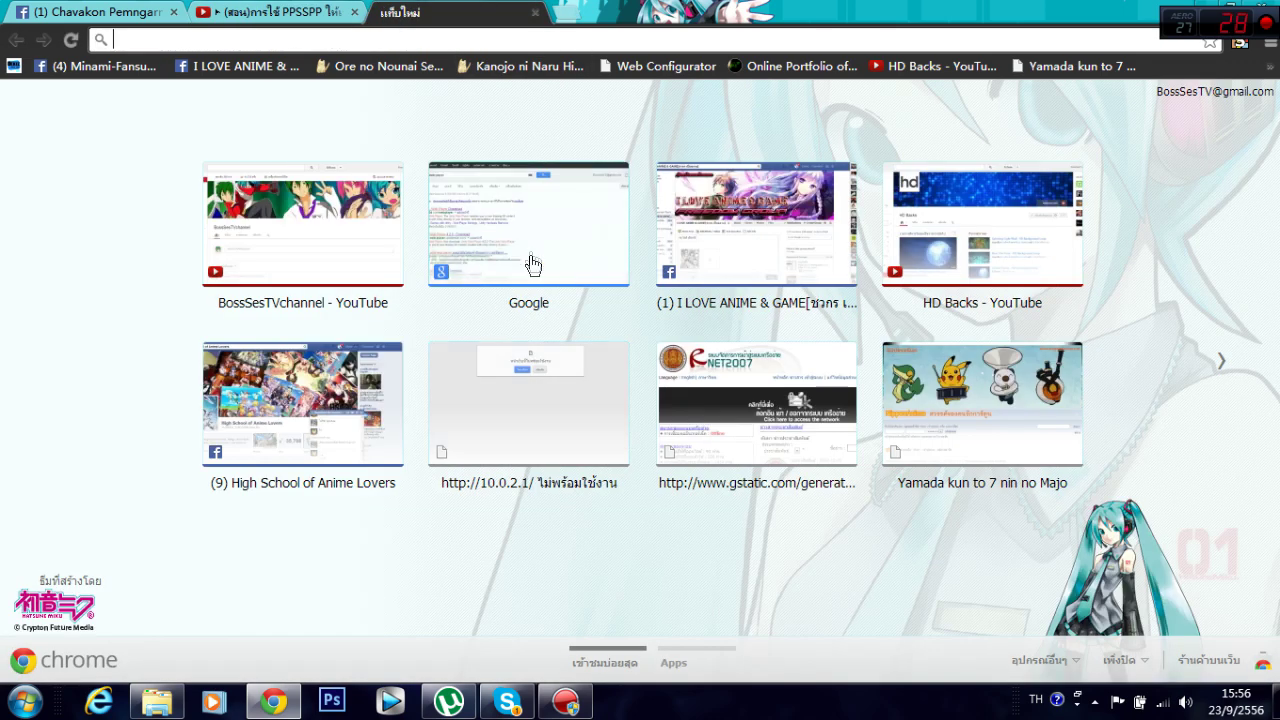
click(532, 261)
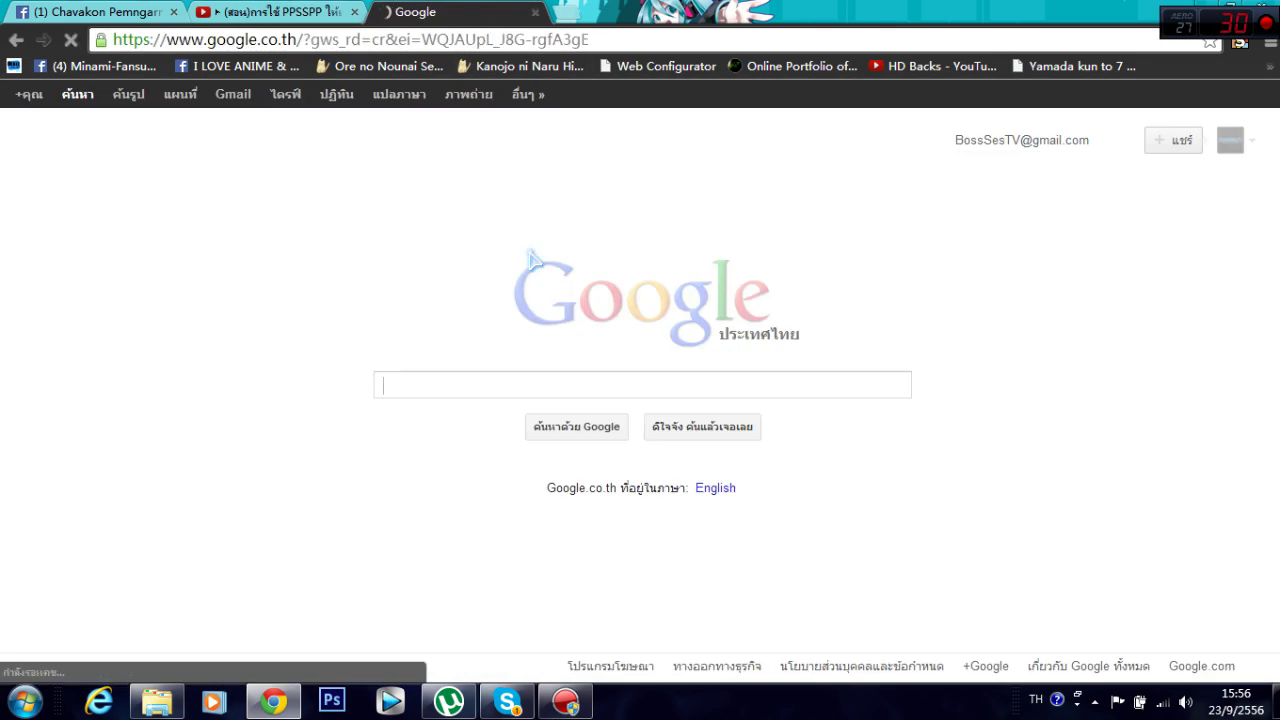
key(ctrl+v)
key(Return)
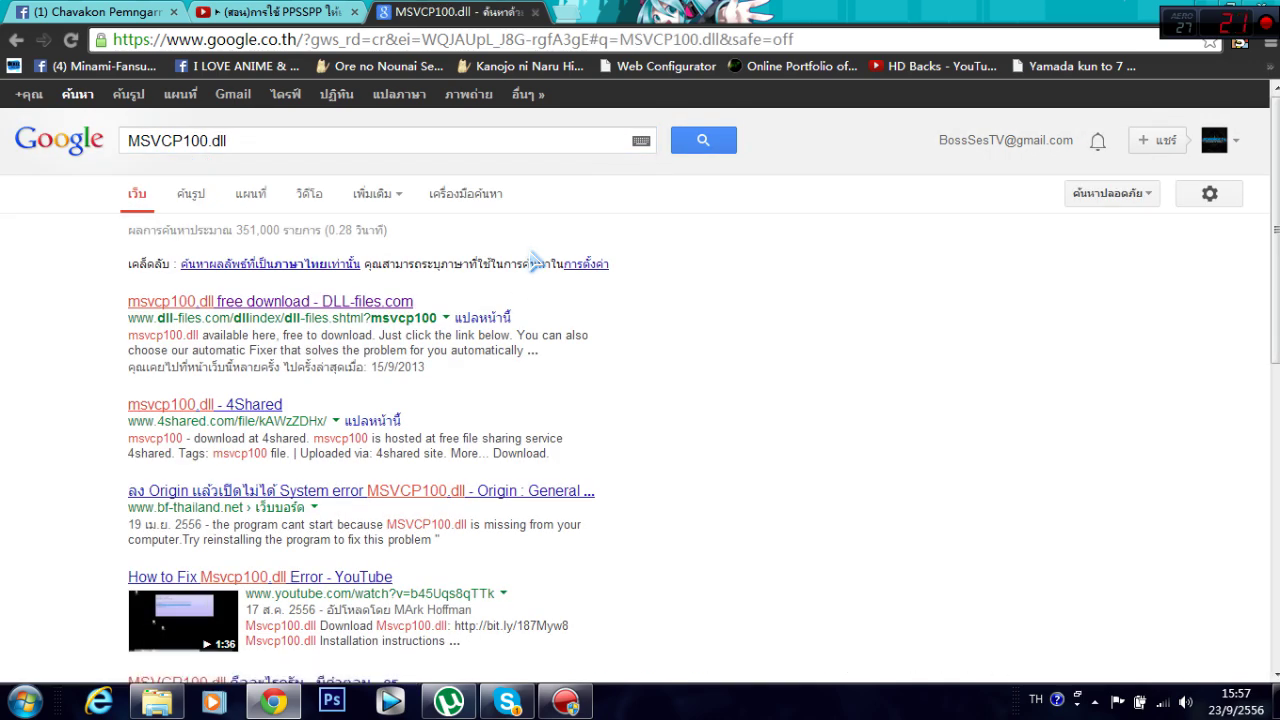
Step: Open the "MSVCP100.dll คืออะไรครับ" result in a background tab and the DLL-files.com msvcp100.dll download page in the current tab
scroll(103, 475, down, 3)
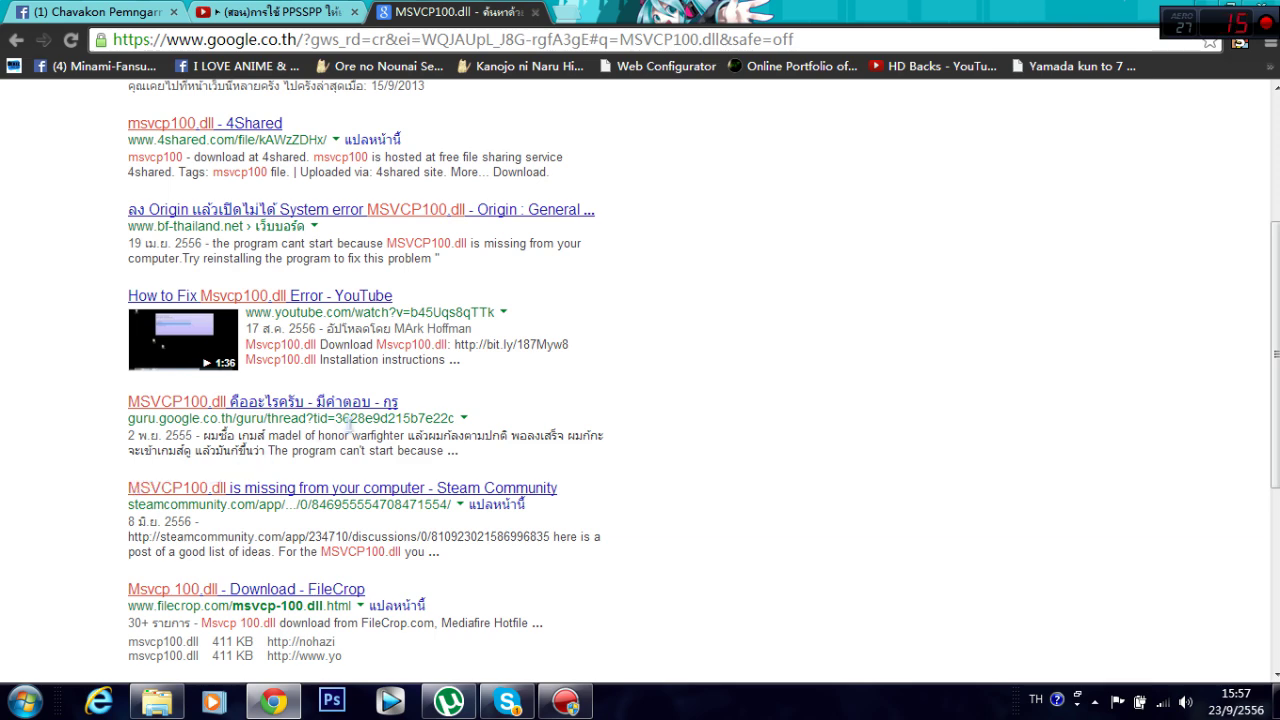
middle_click(355, 408)
scroll(226, 410, up, 3)
scroll(226, 410, down, 5)
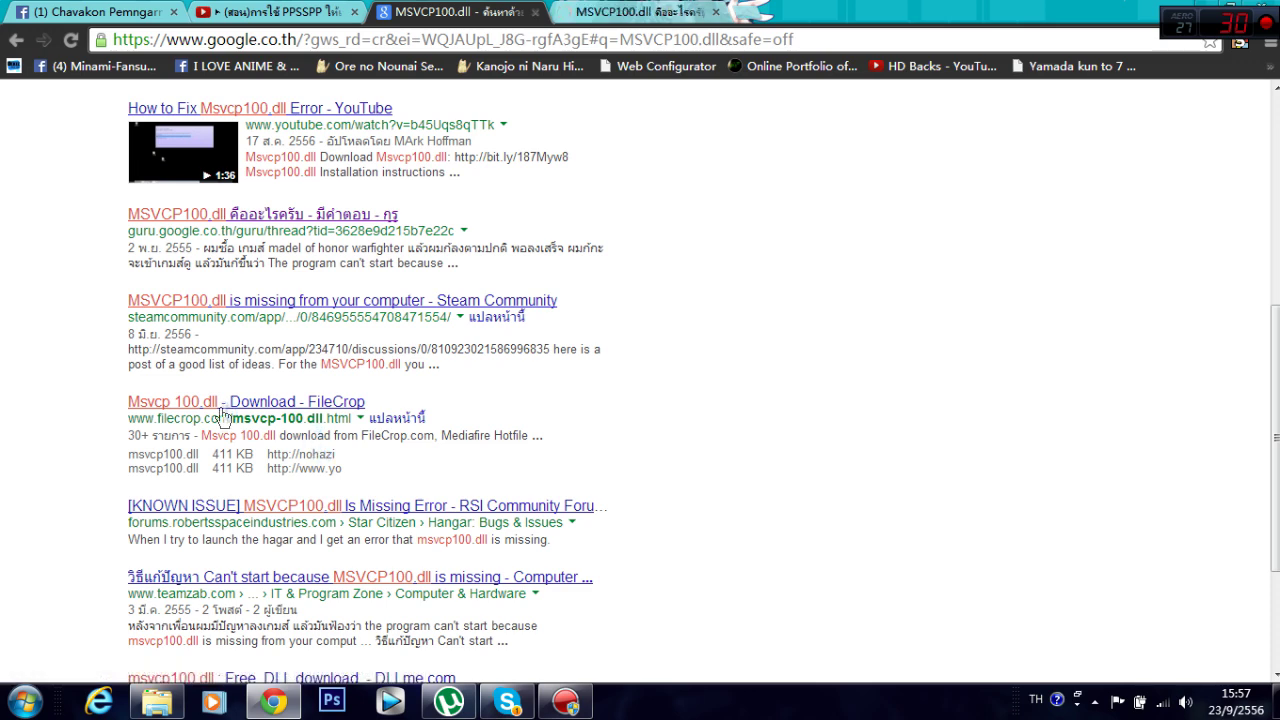
scroll(226, 410, up, 5)
click(310, 302)
Step: Read the Google Guru thread on MSVCP100.dll, highlighting the suggested Net Framework and DirectX installs
click(640, 12)
scroll(558, 343, down, 3)
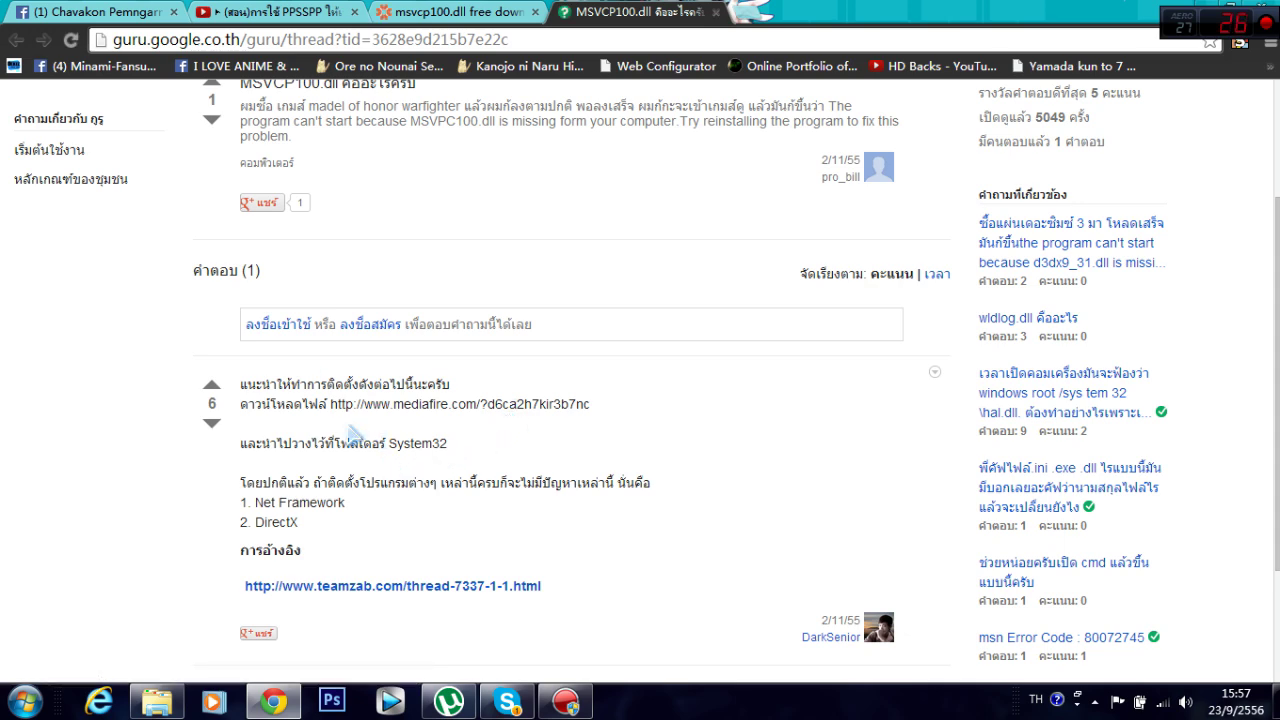
scroll(410, 402, up, 3)
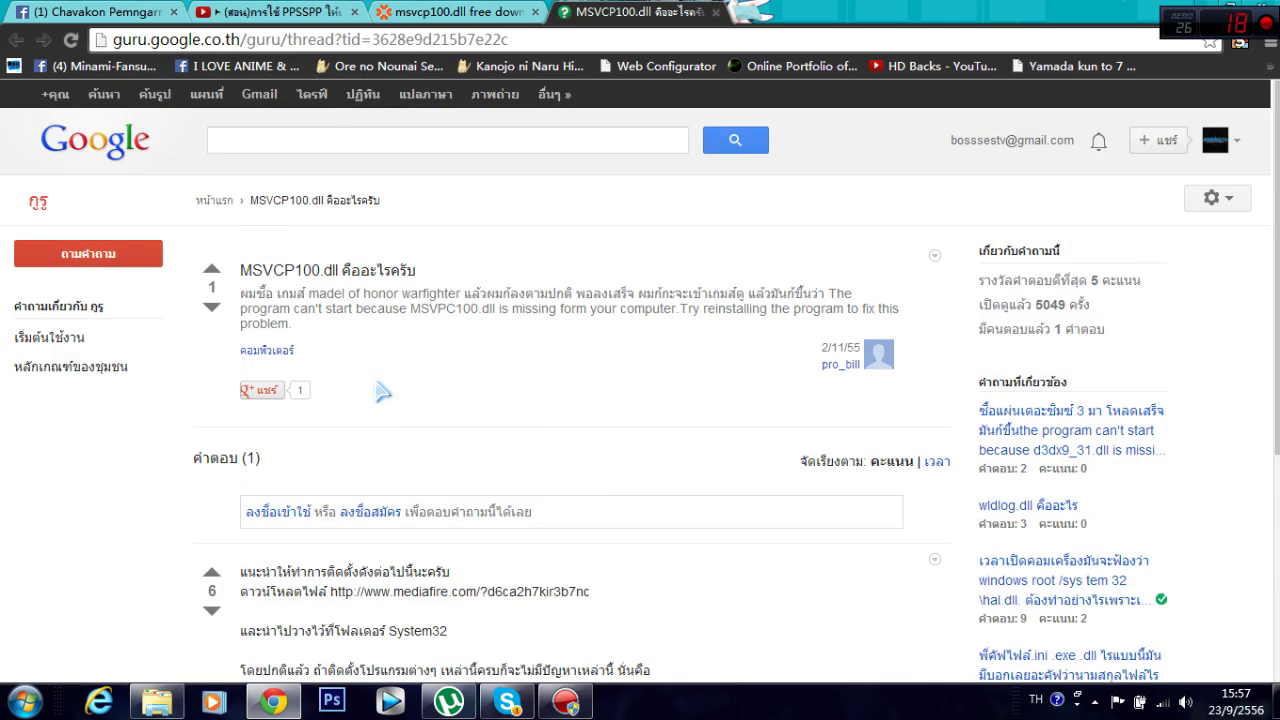
drag(242, 271, 298, 272)
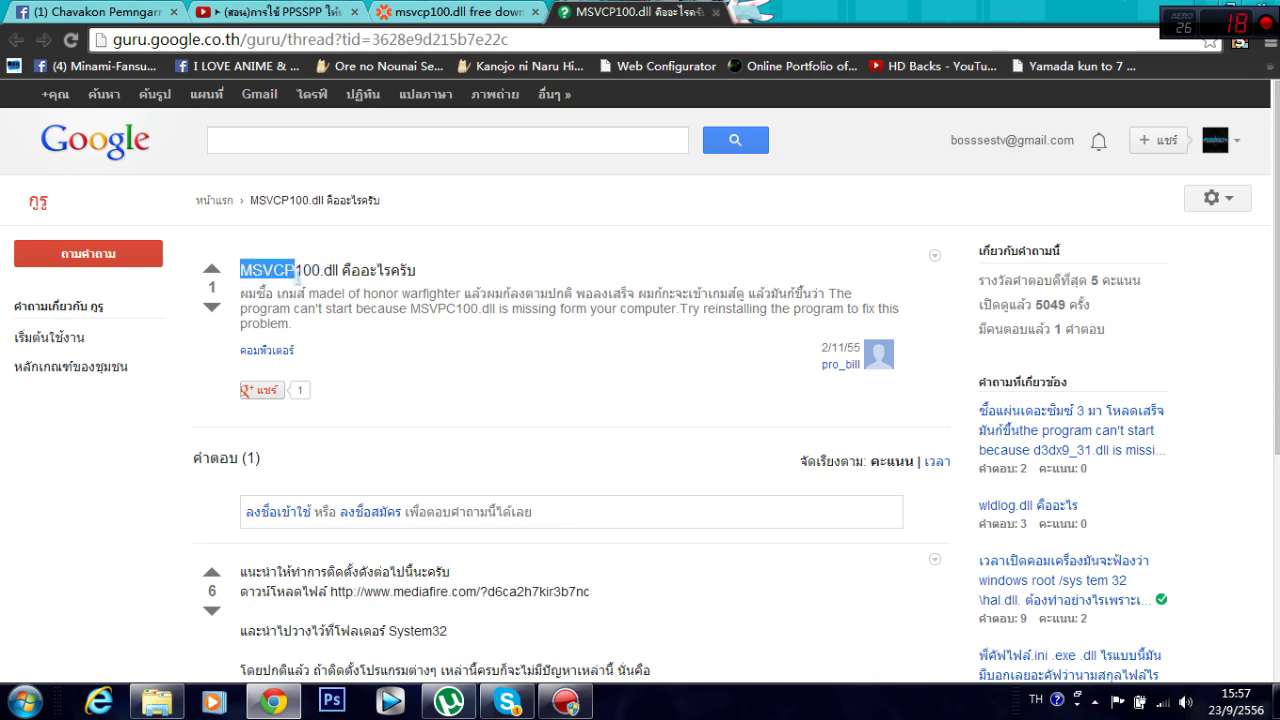
scroll(318, 290, down, 4)
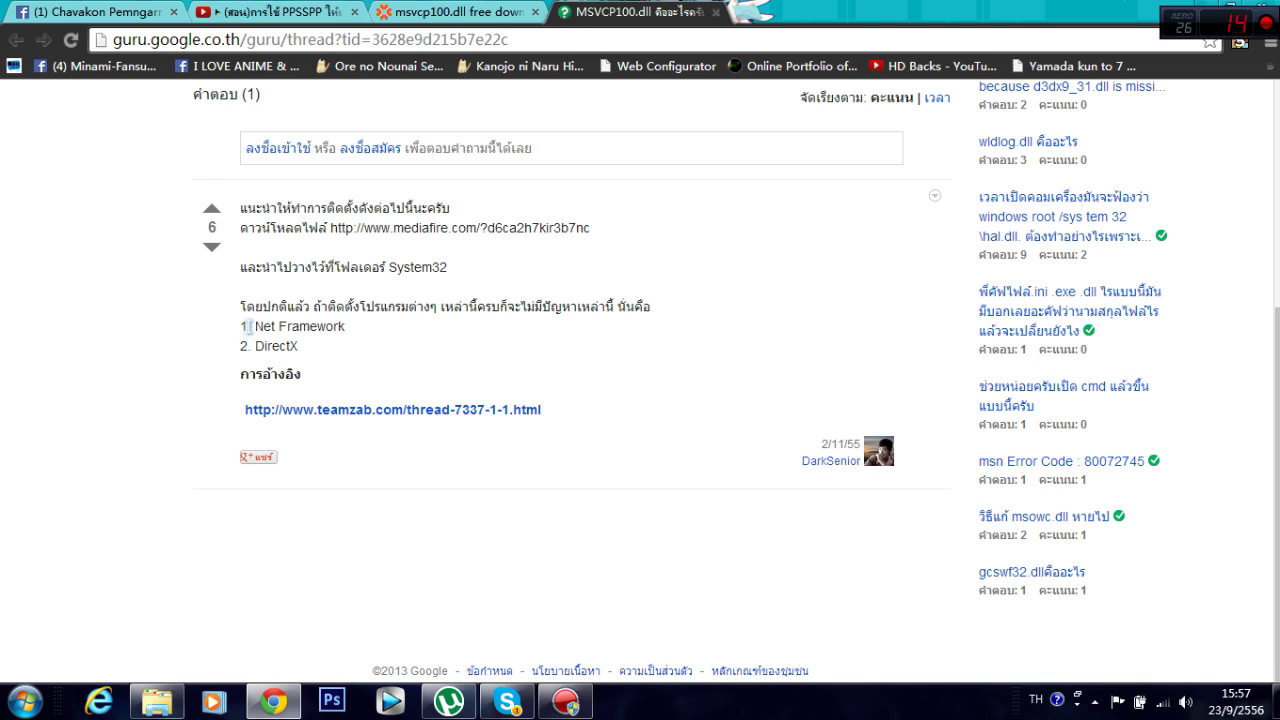
drag(249, 326, 319, 346)
click(396, 374)
Step: Return to the DLL-files.com page and download the msvcp100.dll Fixer, keeping the option to reuse the already completed download
click(460, 11)
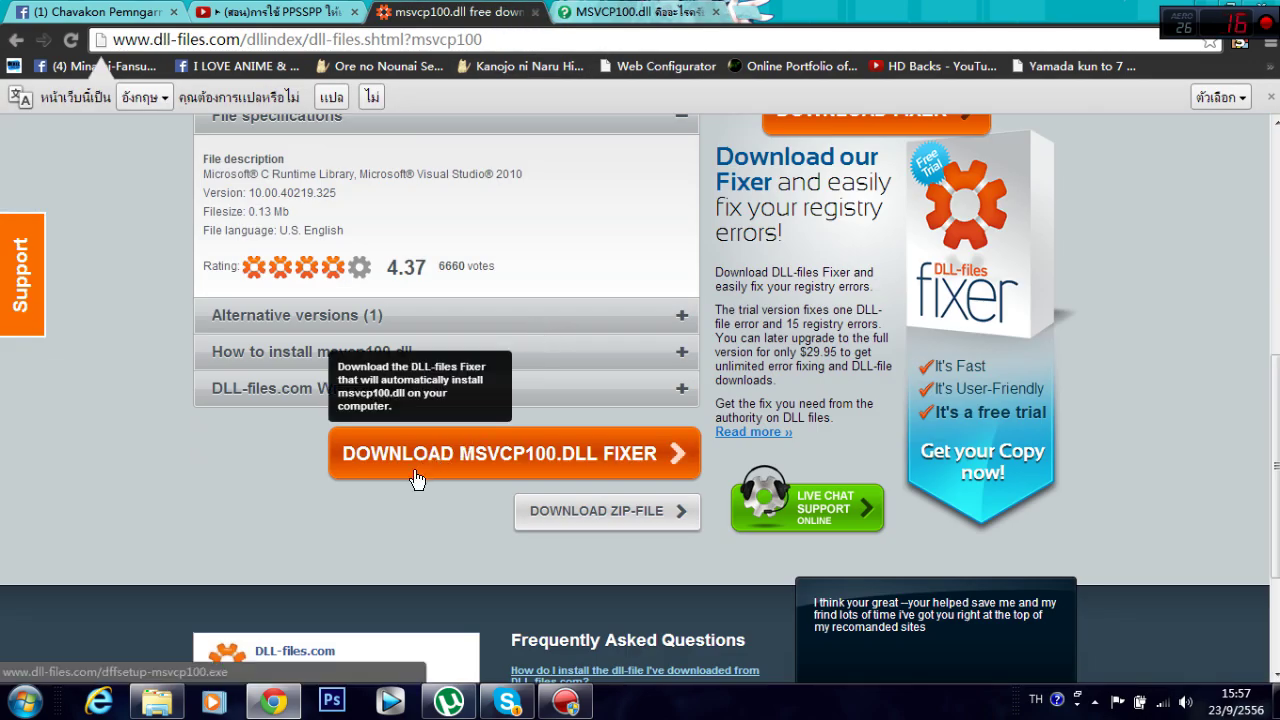
scroll(413, 483, up, 5)
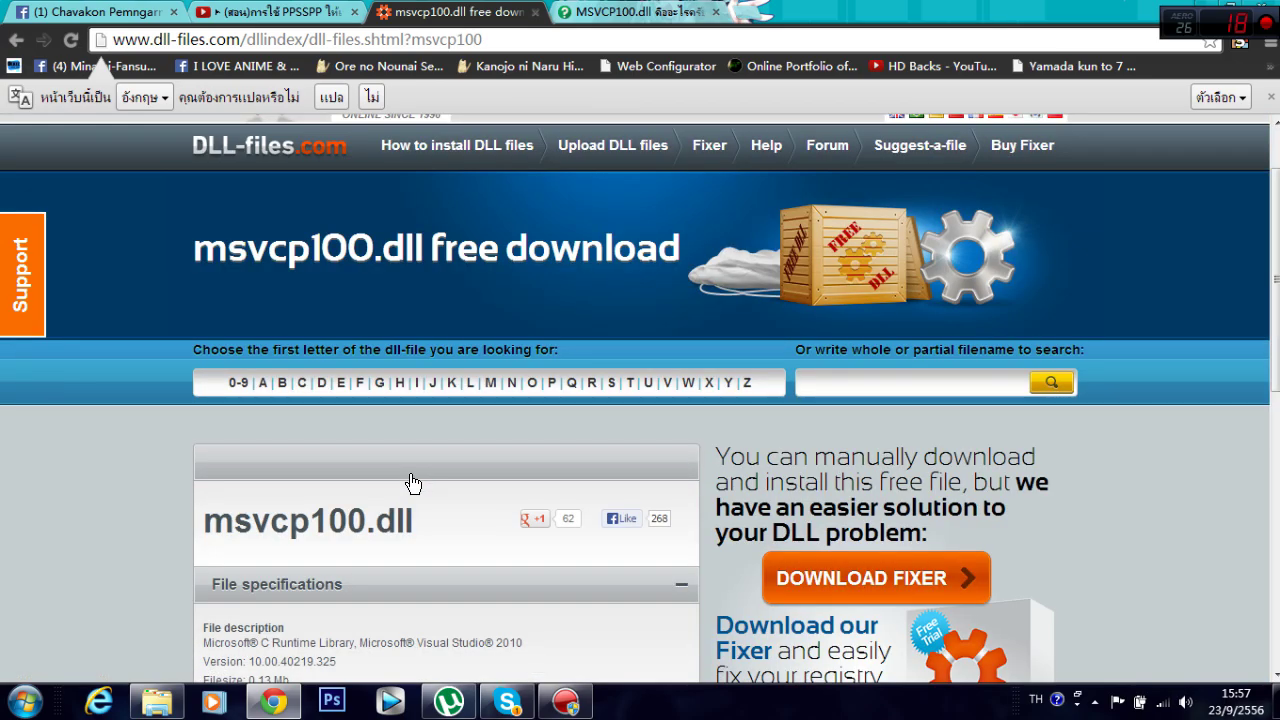
scroll(405, 481, up, 3)
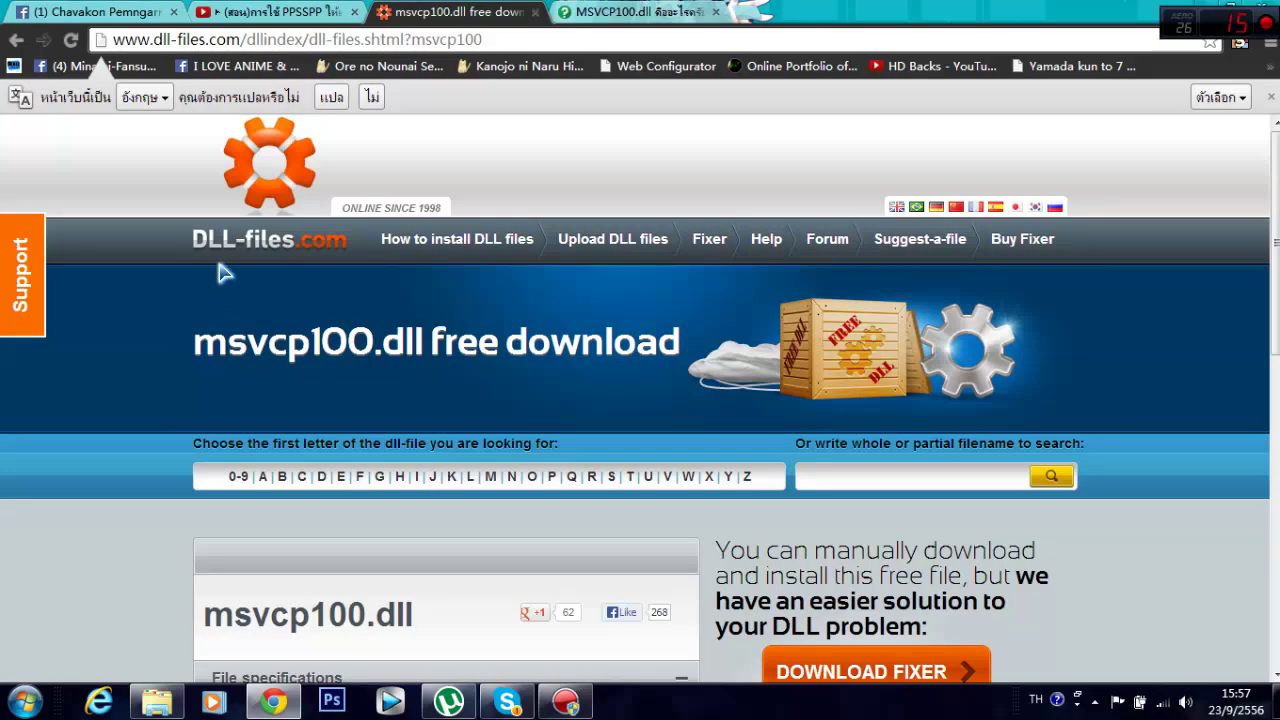
scroll(222, 280, down, 7)
click(425, 378)
scroll(425, 380, up, 3)
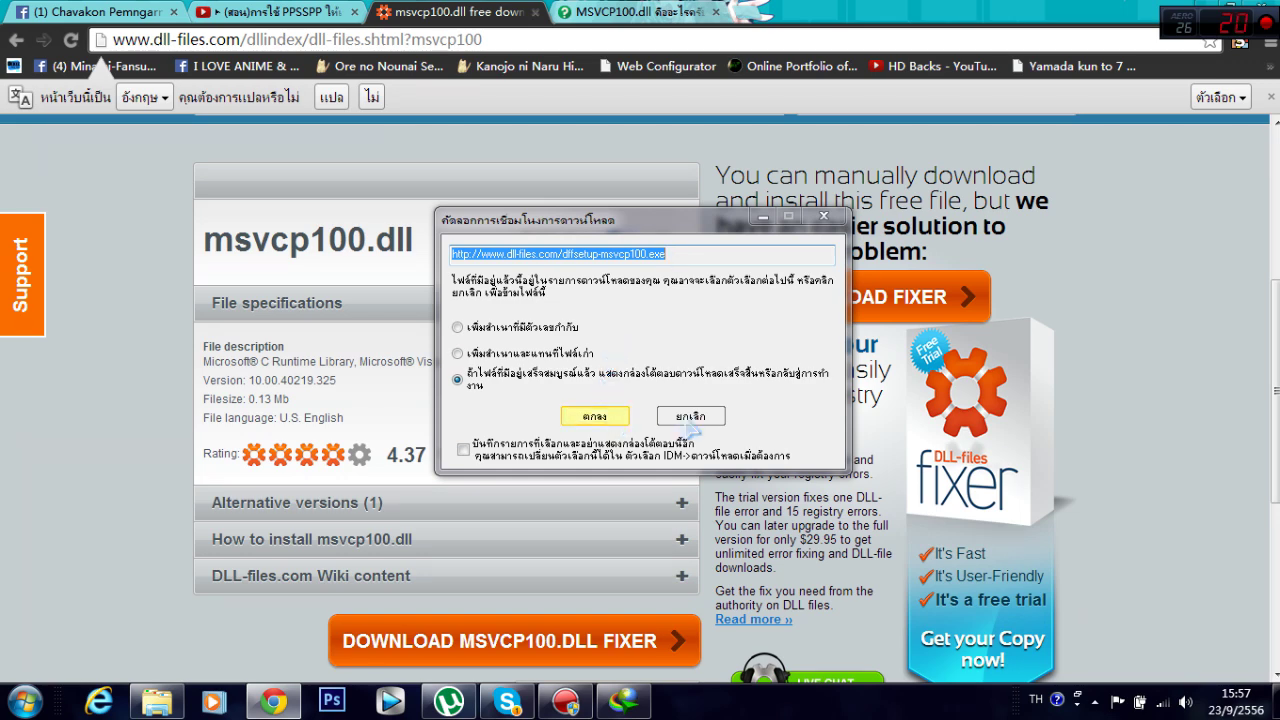
click(605, 418)
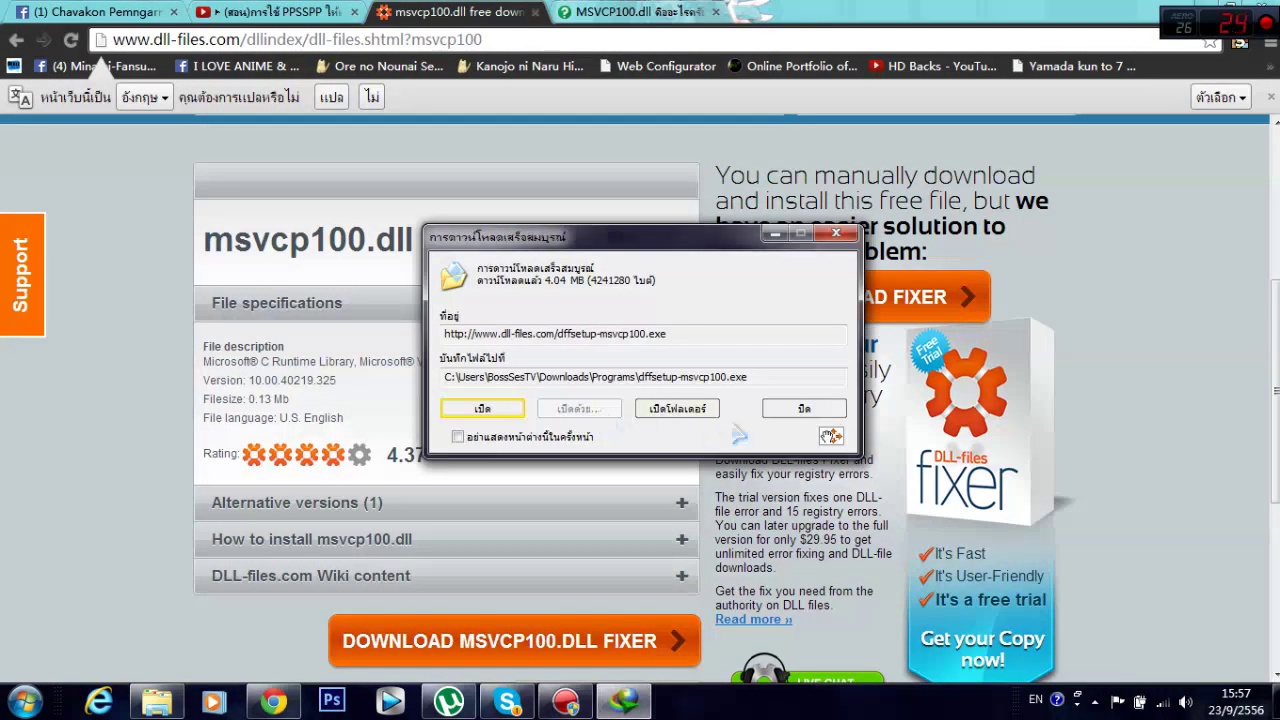
Step: Open the folder containing dffsetup-msvcp100 and display its files as large icons
click(688, 411)
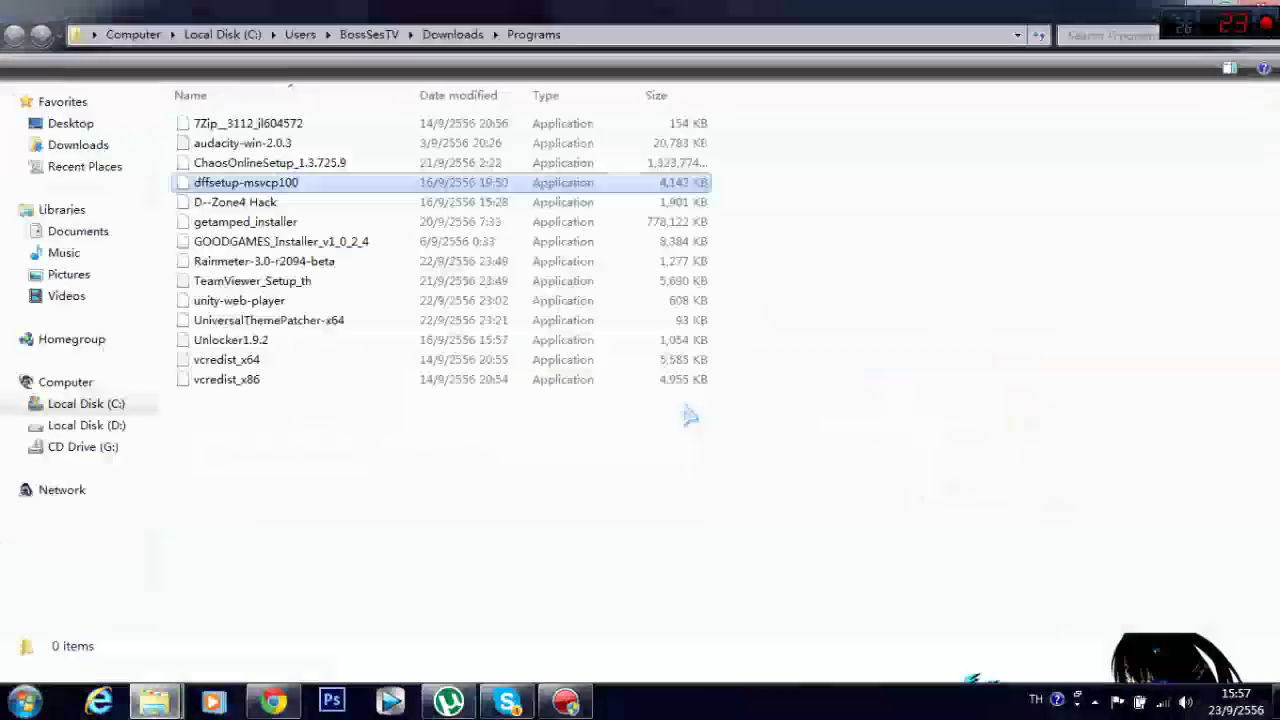
click(200, 186)
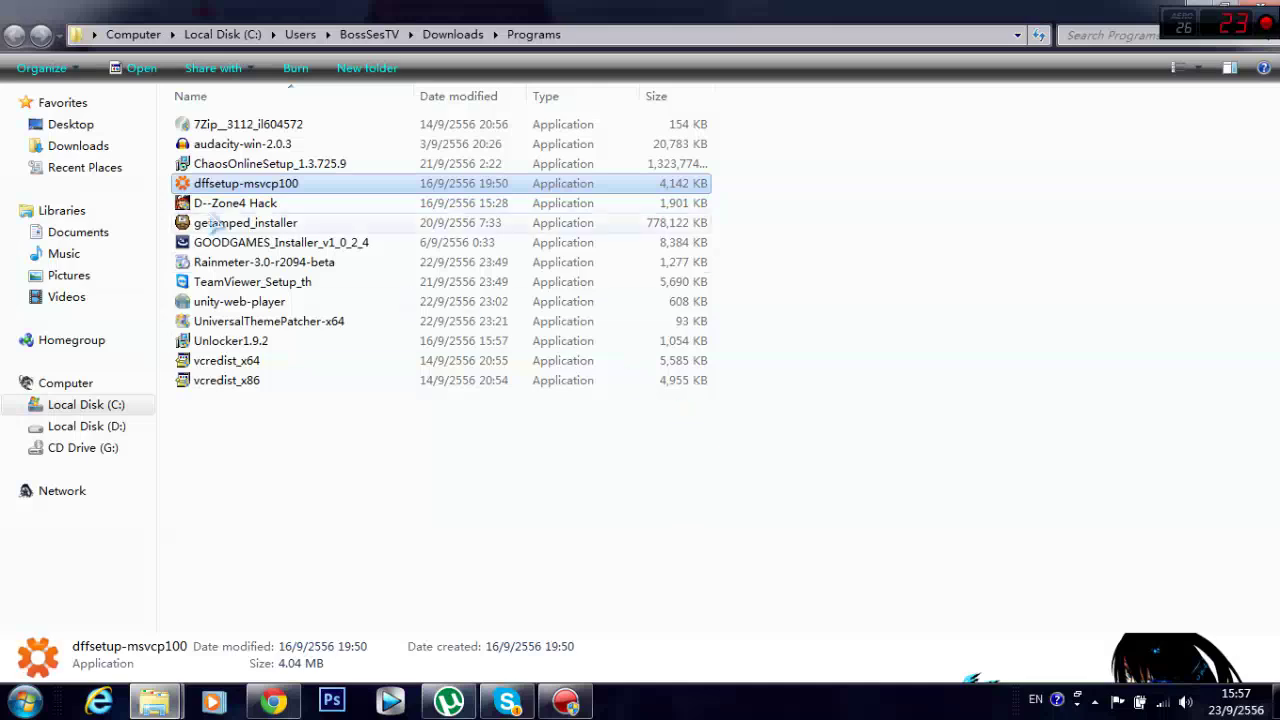
click(1198, 68)
click(1214, 51)
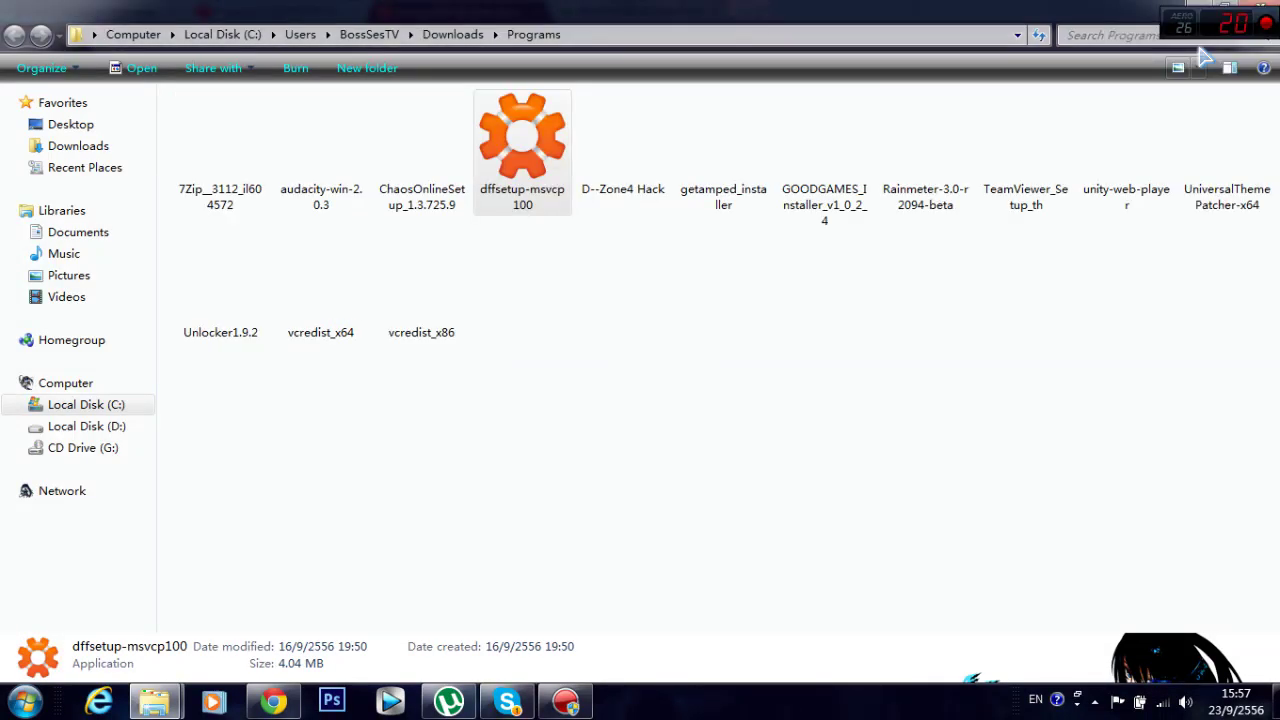
Step: Run dffsetup-msvcp100 as administrator and allow it to make changes to the computer
right_click(522, 140)
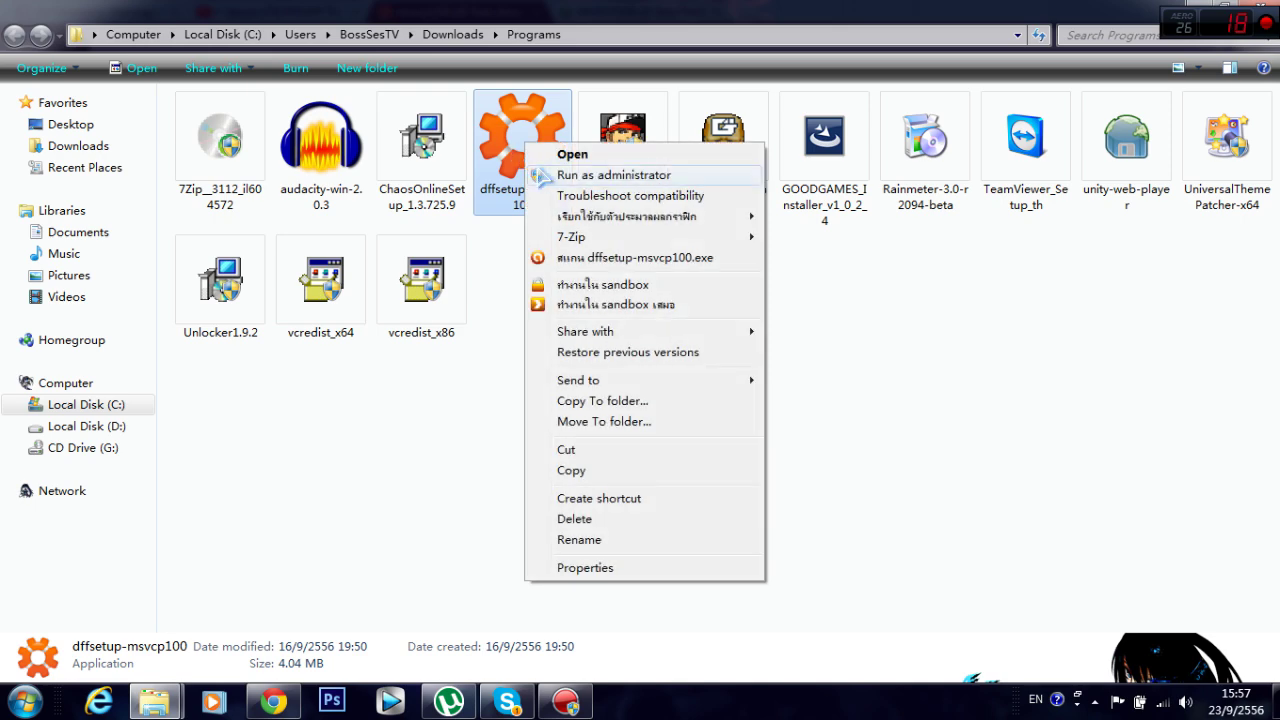
click(561, 177)
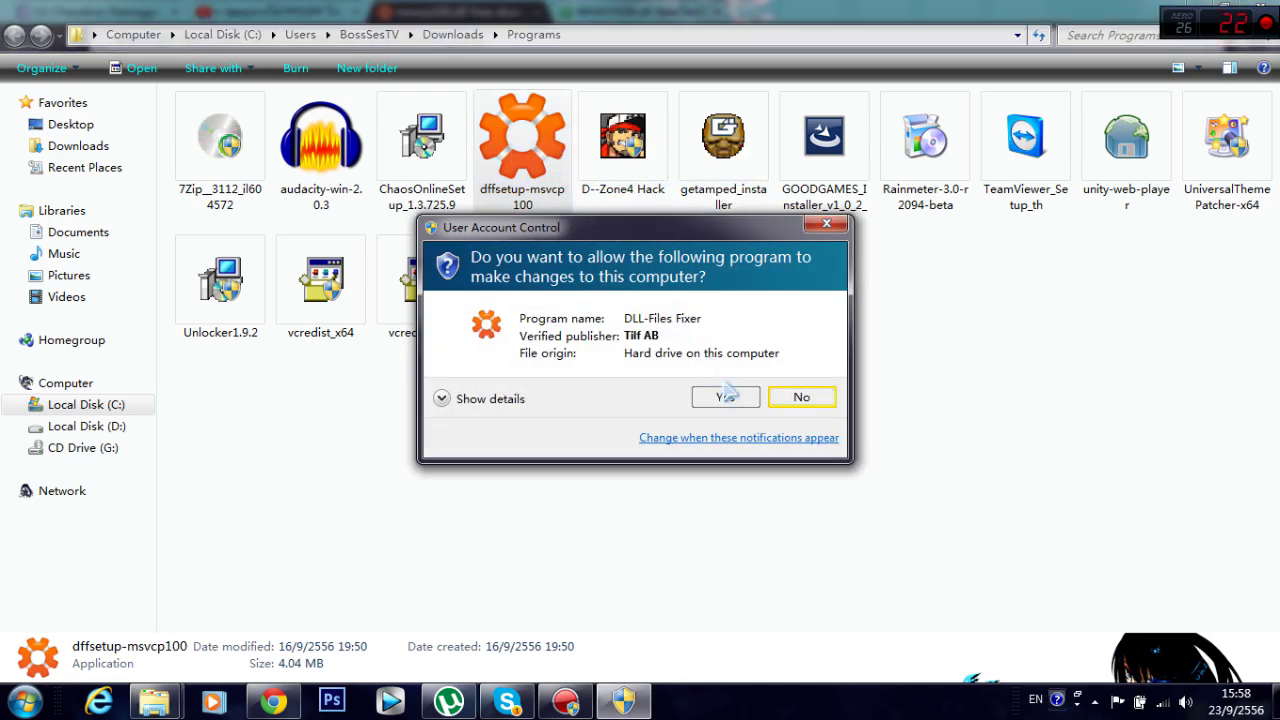
click(728, 396)
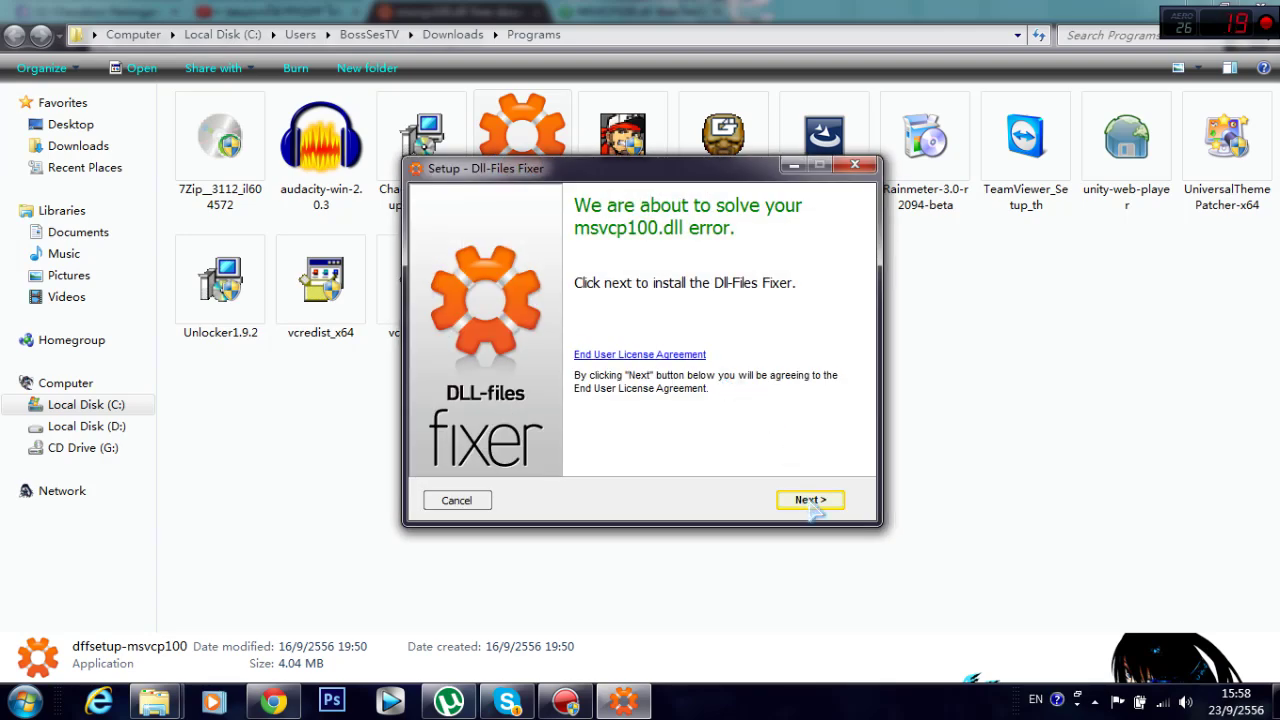
Step: Install Dll-Files Fixer with the default Start Menu folder, desktop icon and Quick Launch icon, and close its thank-you web page
click(810, 500)
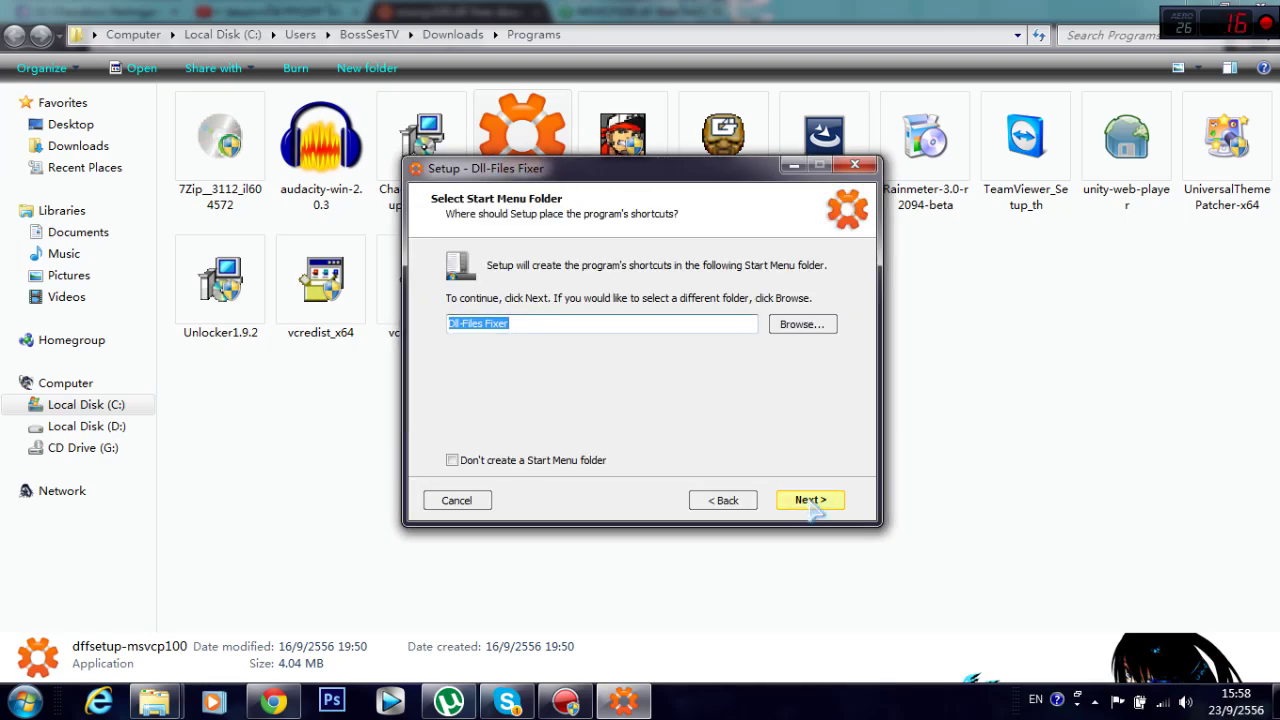
click(810, 500)
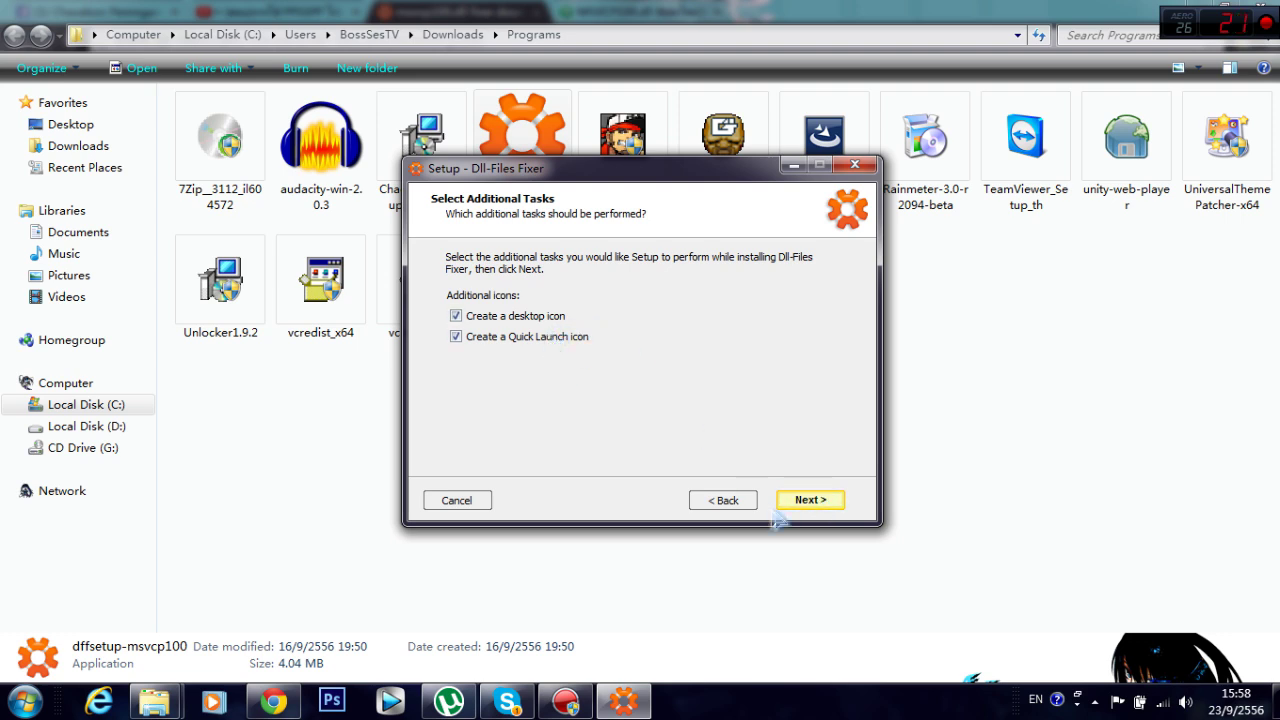
click(815, 503)
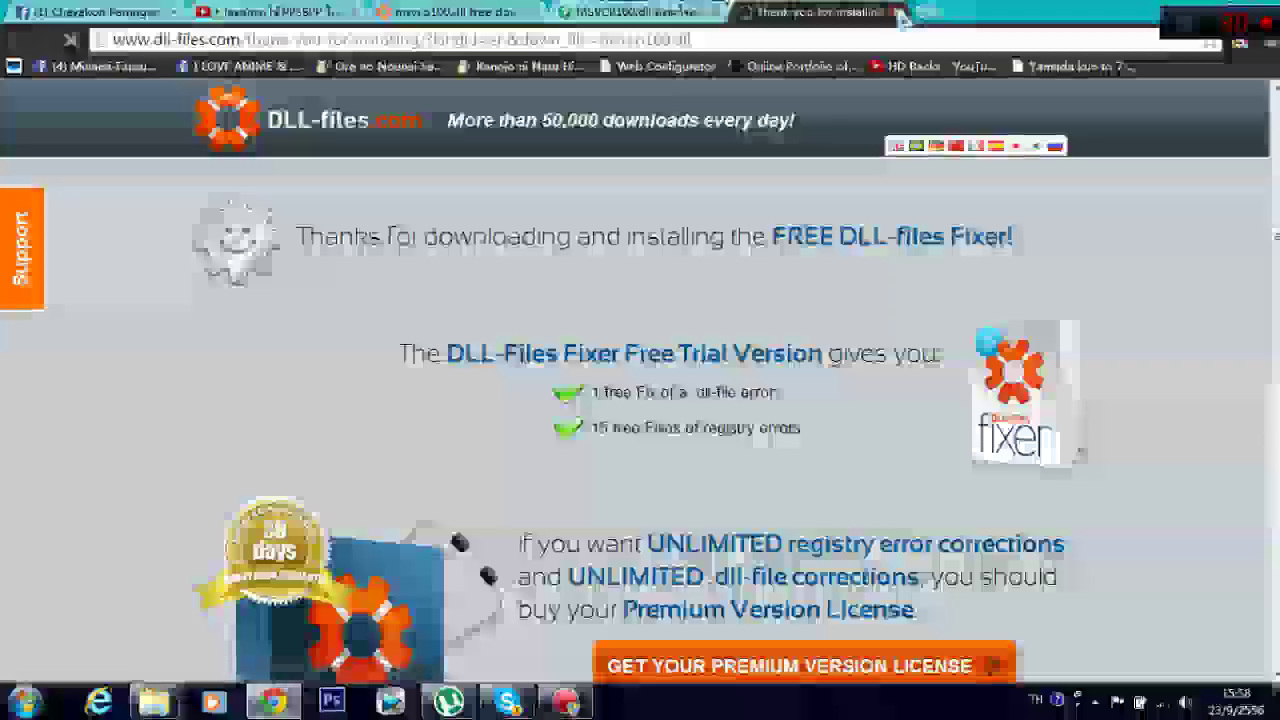
click(900, 14)
click(1203, 10)
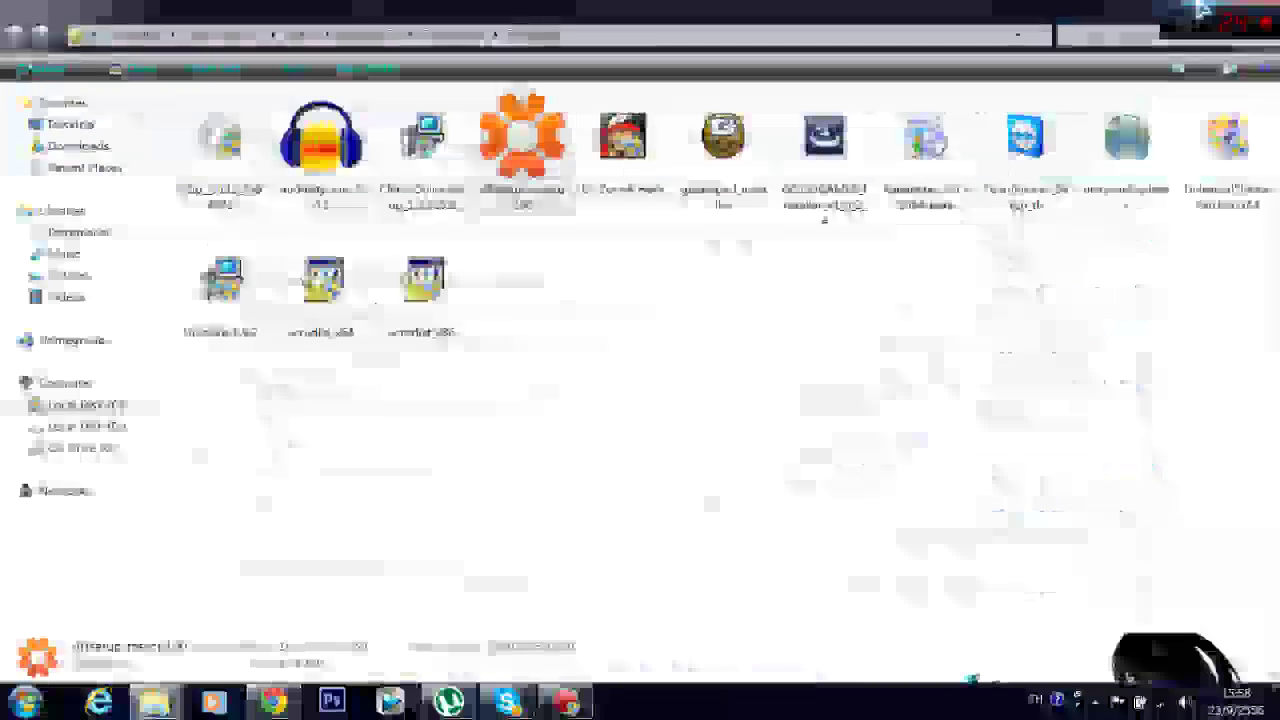
Step: Clear the desktop by minimizing the Programs folder and hiding the Action! recorder window
click(1203, 10)
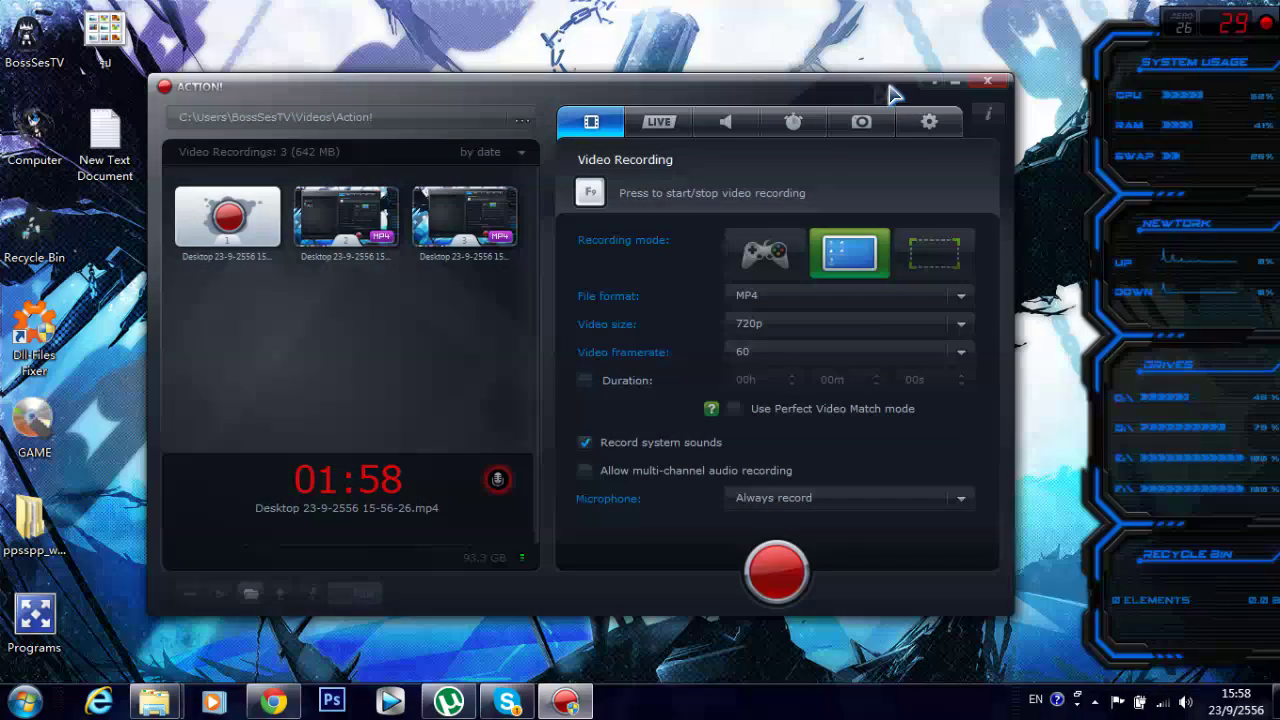
click(951, 86)
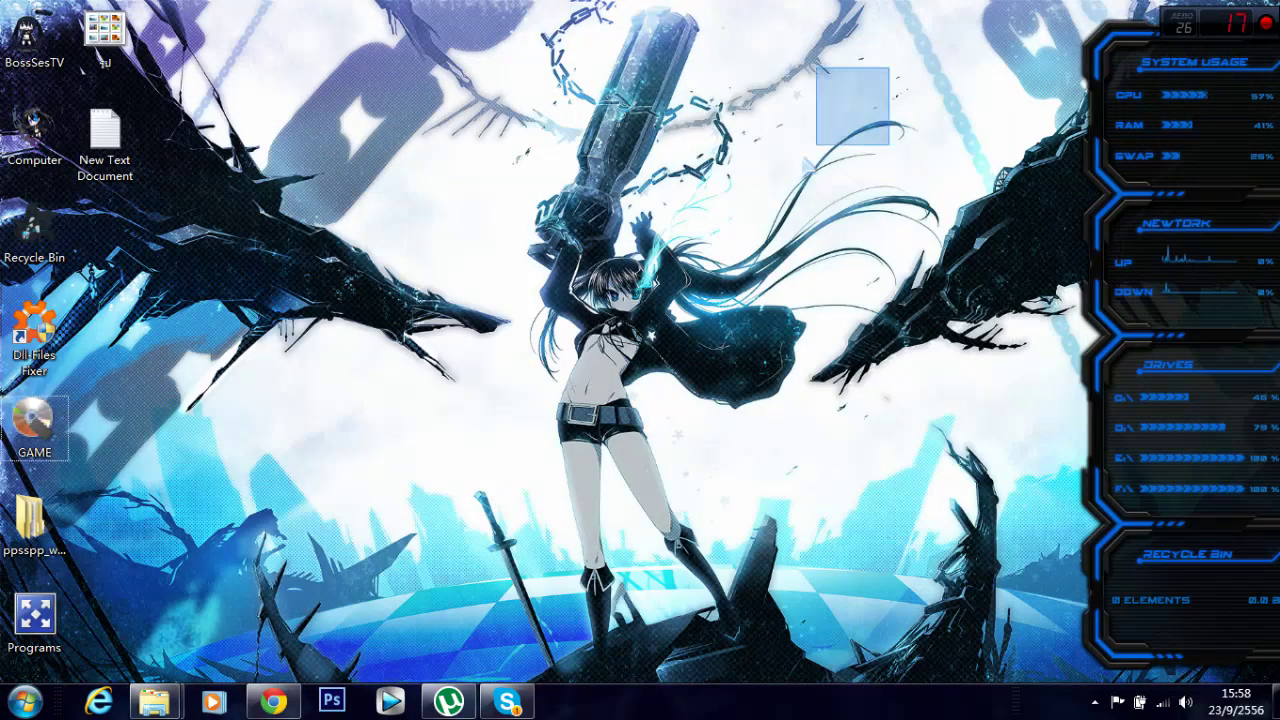
click(1095, 702)
click(930, 655)
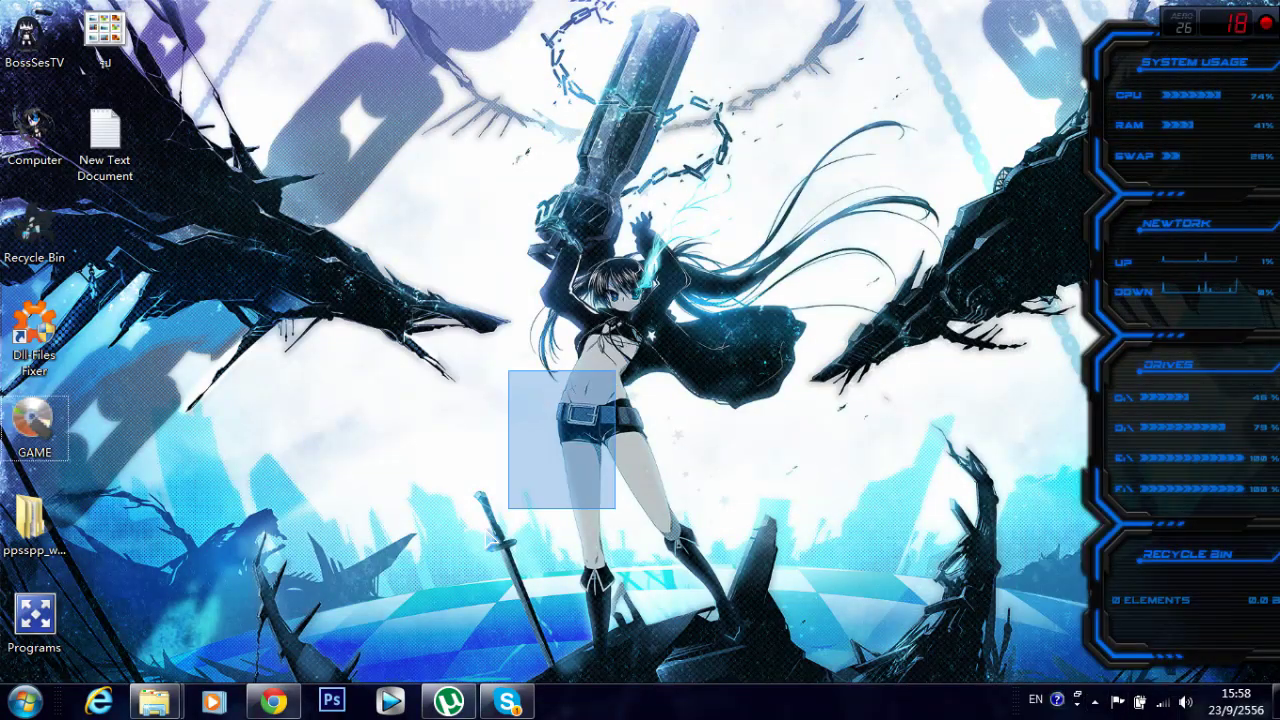
click(212, 701)
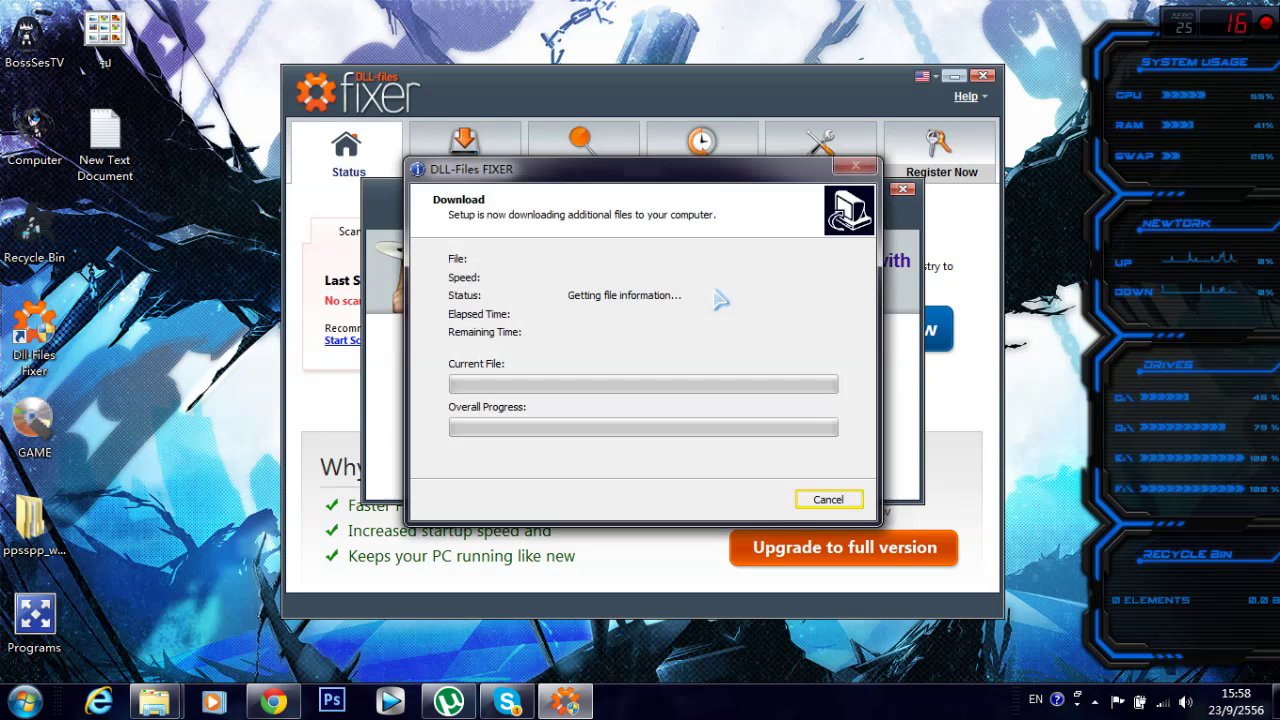
Step: Try to install msvcp100.dll with Dll-Files Fixer, agreeing to overwrite the existing file
mouse_move(705, 166)
mouse_down()
mouse_move(442, 354)
mouse_move(645, 178)
mouse_move(687, 168)
mouse_up()
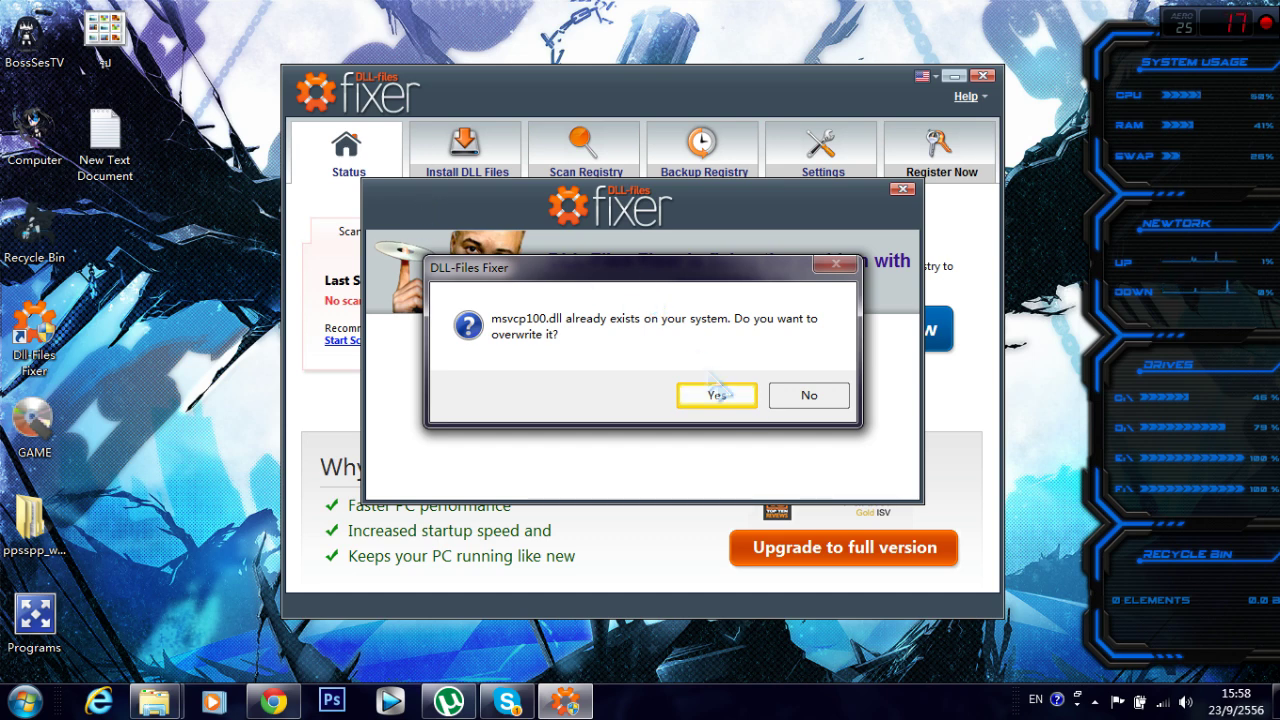
click(740, 400)
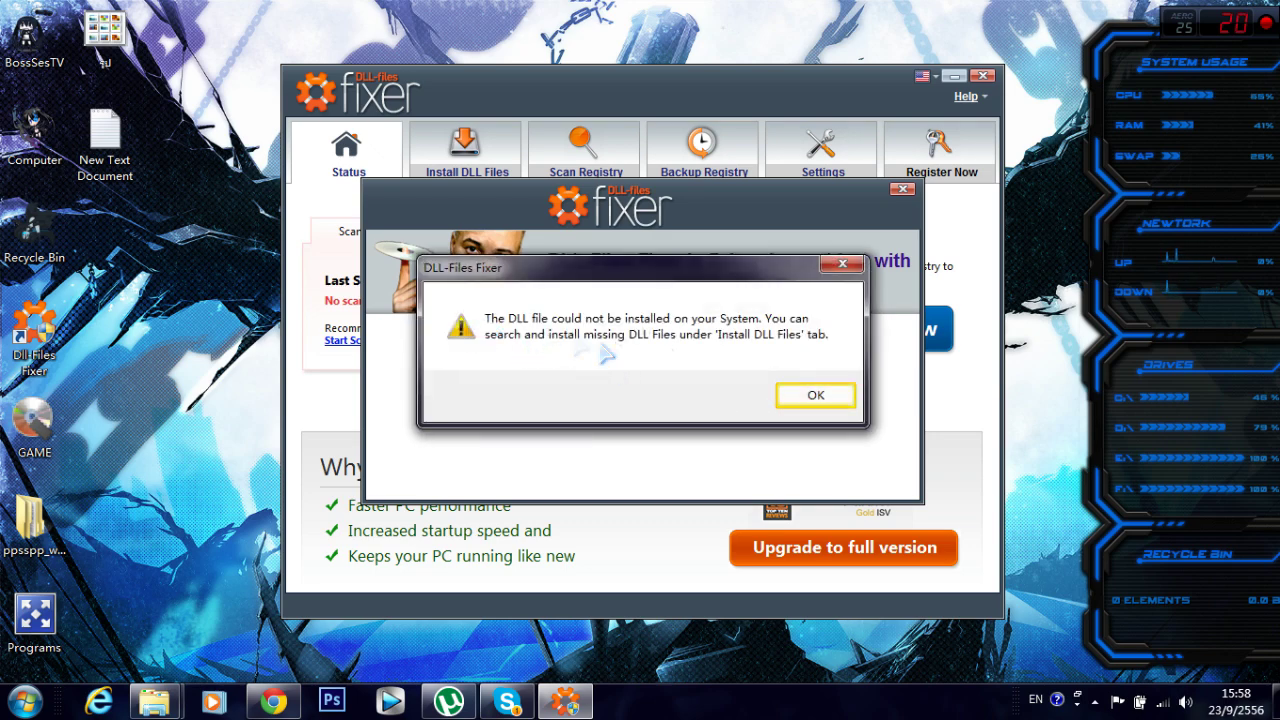
click(789, 394)
Step: Stop the registry scan and close Dll-Files Fixer
click(950, 242)
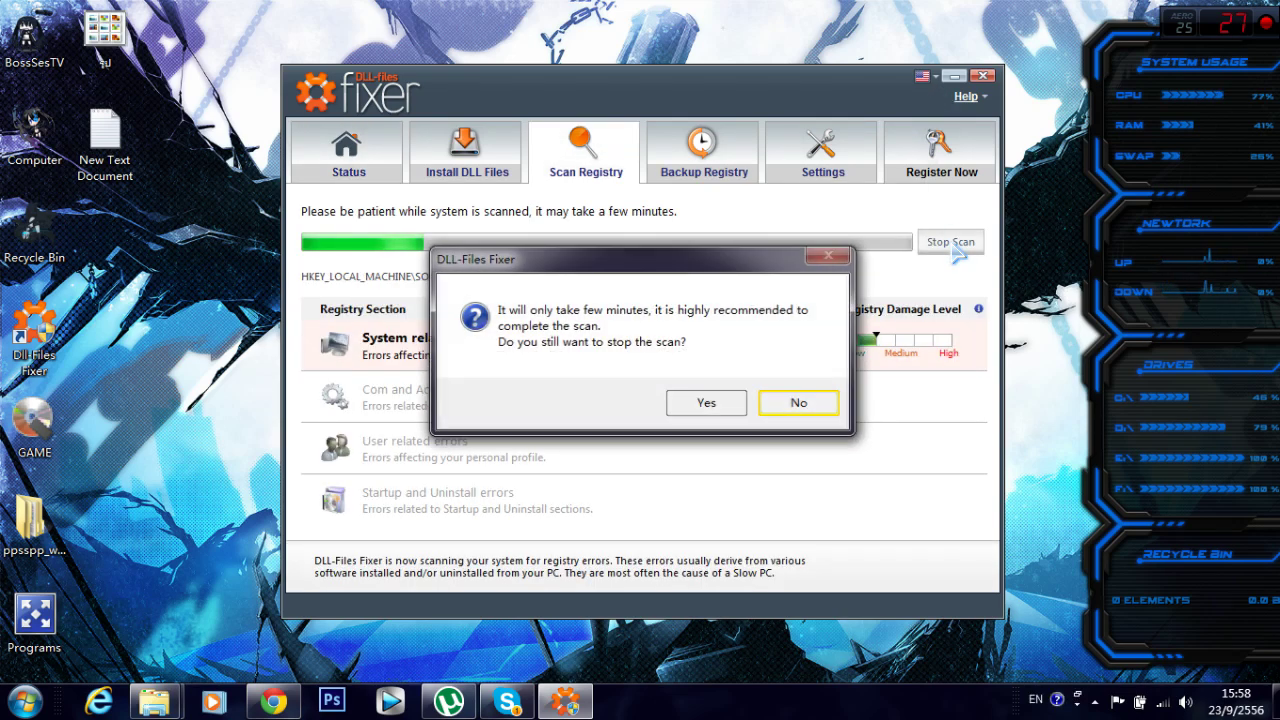
click(700, 402)
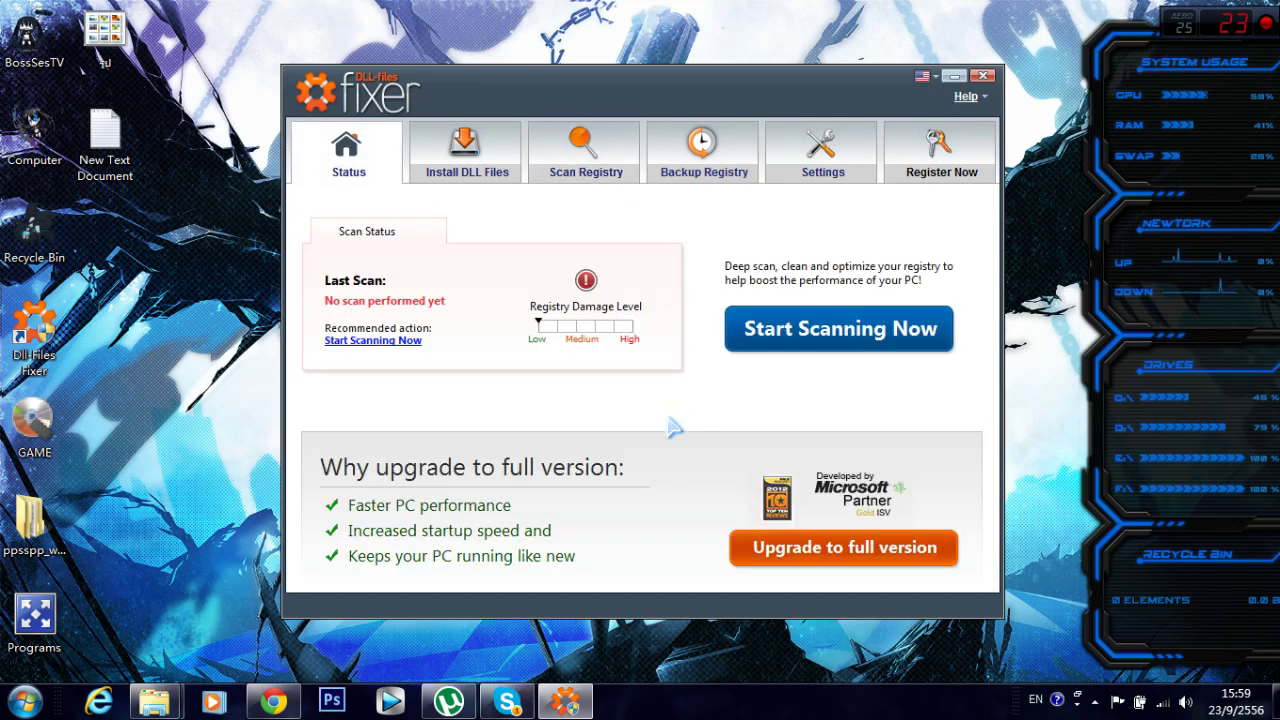
click(982, 80)
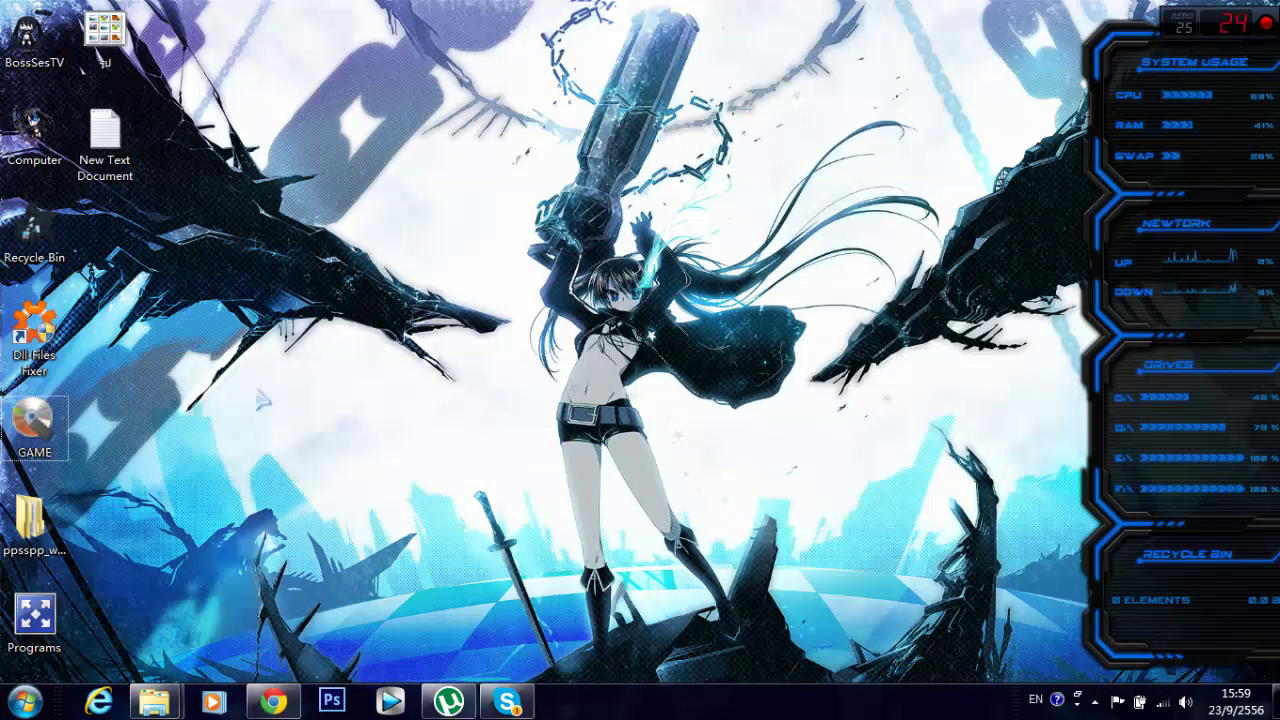
click(40, 340)
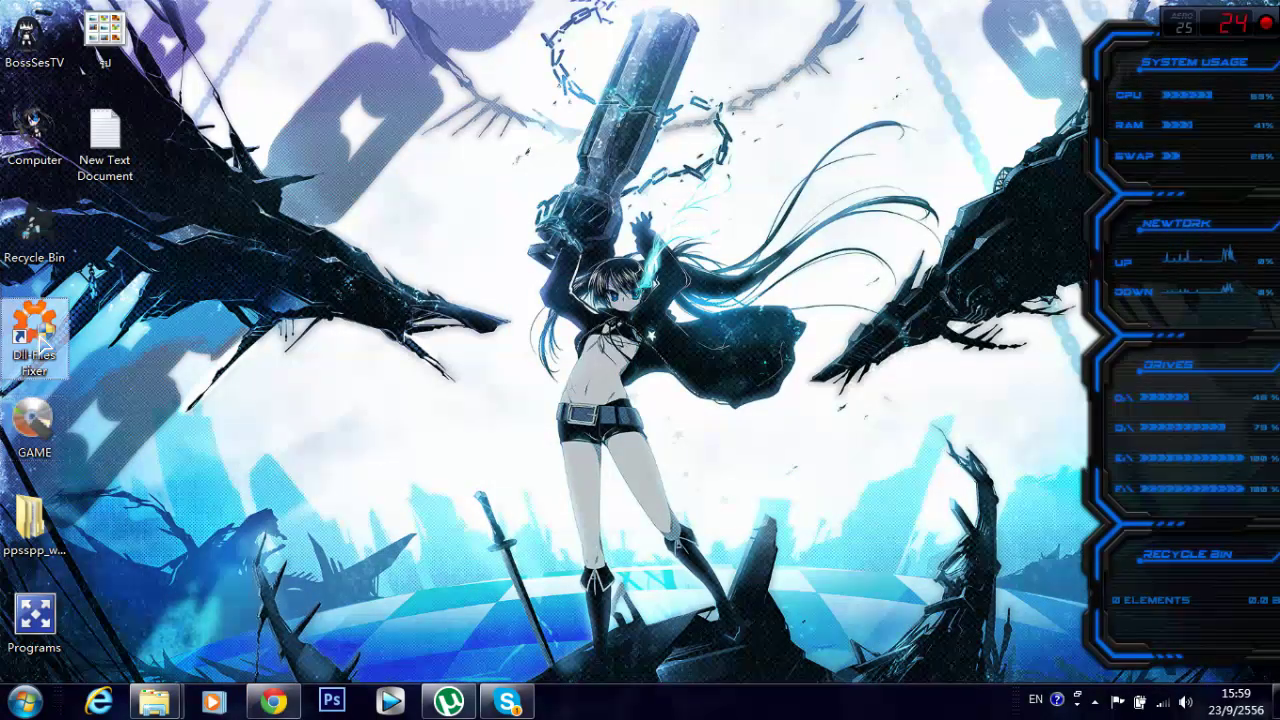
right_click(50, 340)
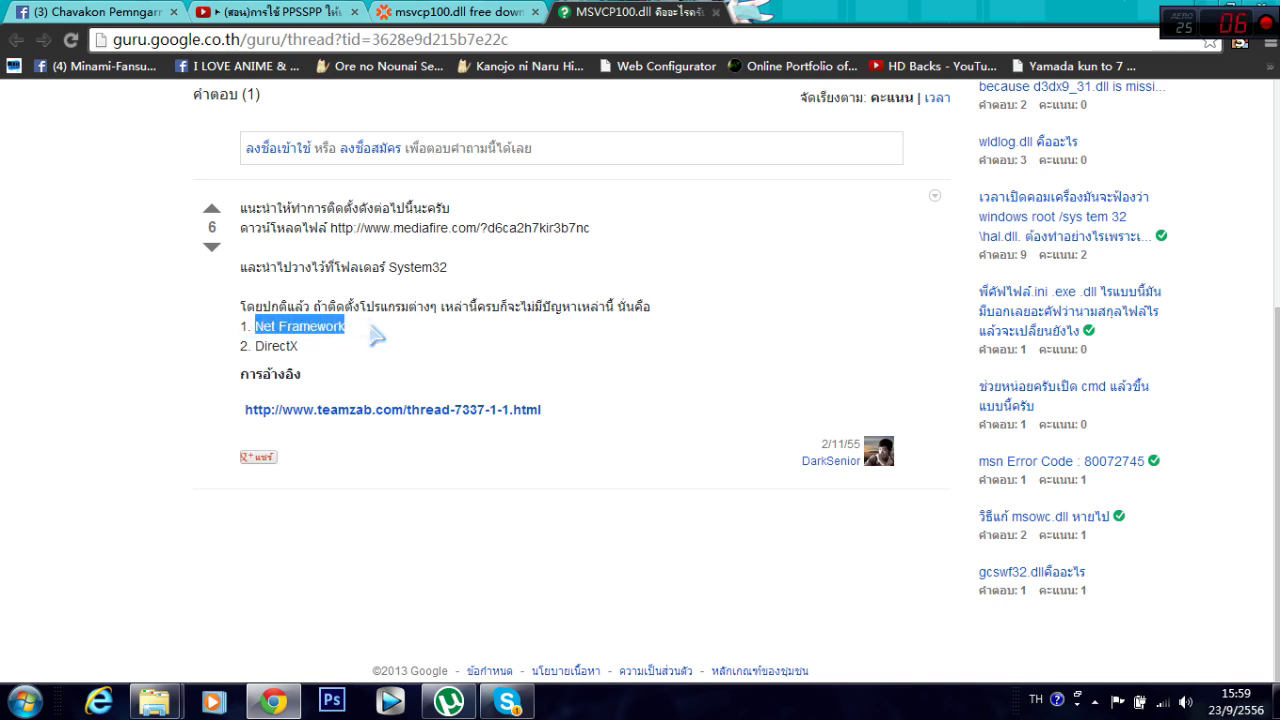
Step: Review the Net Framework and DirectX suggestions in the Google Guru answer, and minimize the browser
click(296, 346)
drag(318, 362, 295, 356)
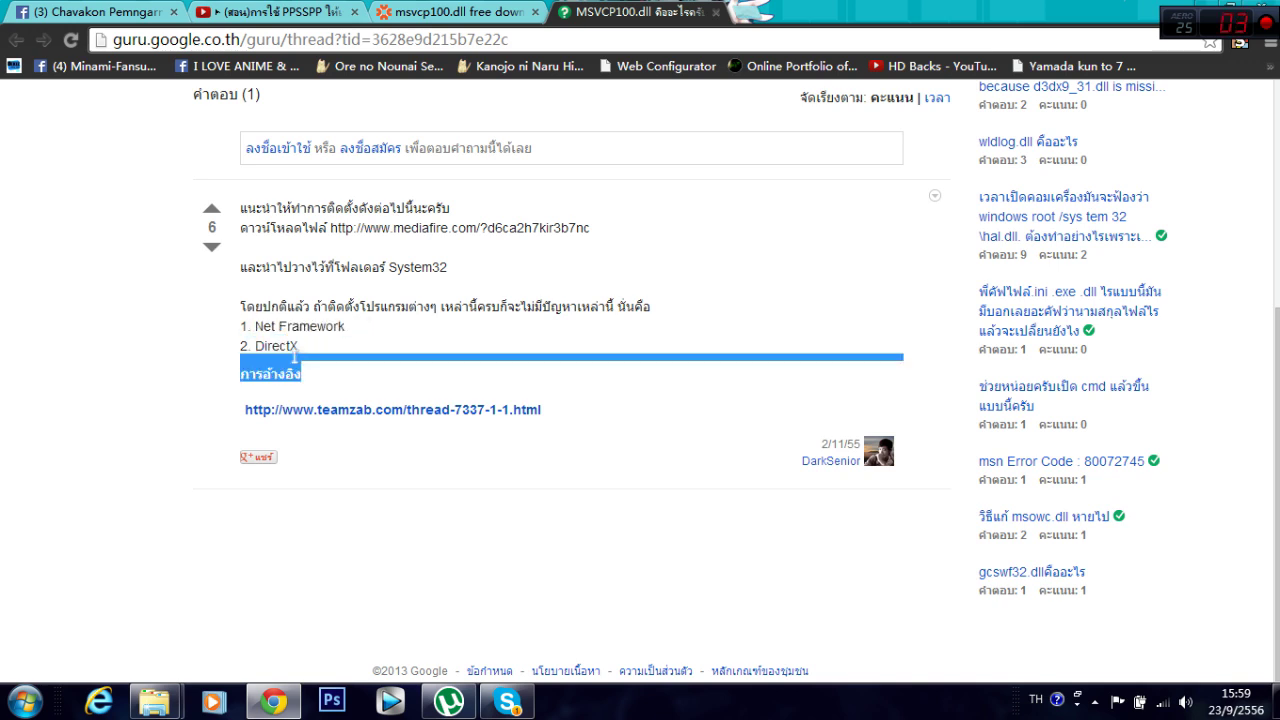
click(842, 258)
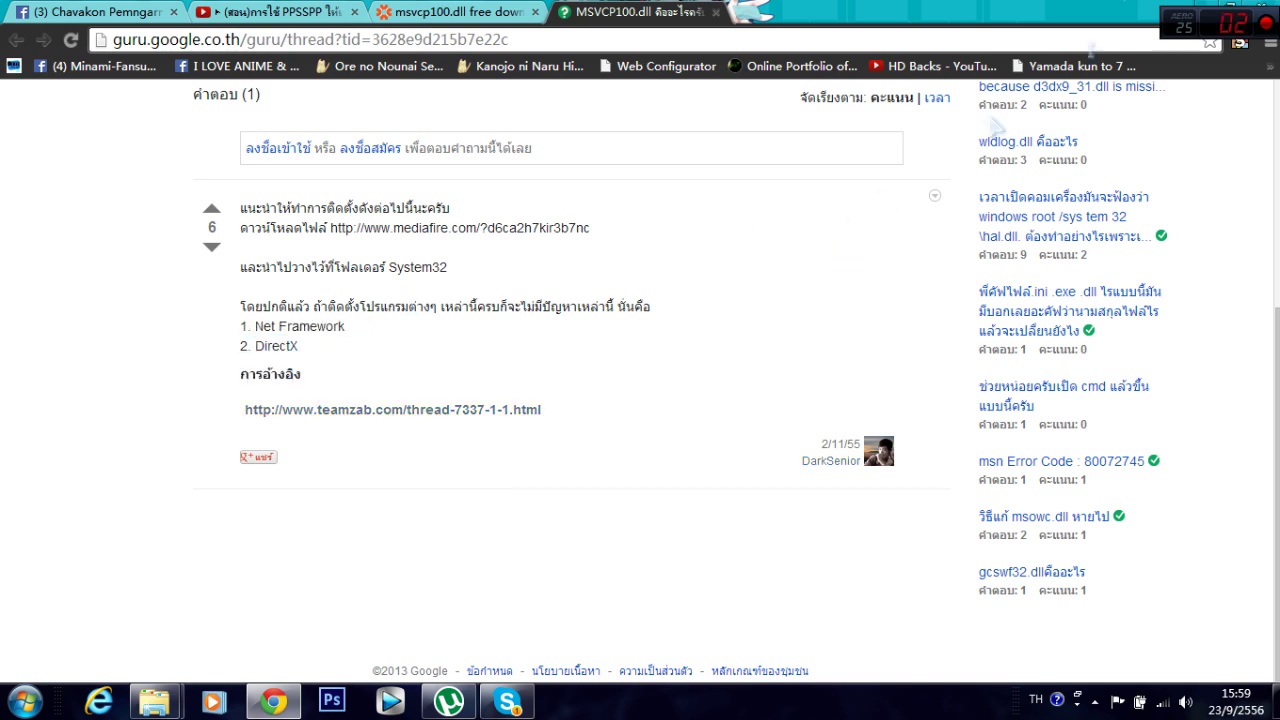
click(1210, 9)
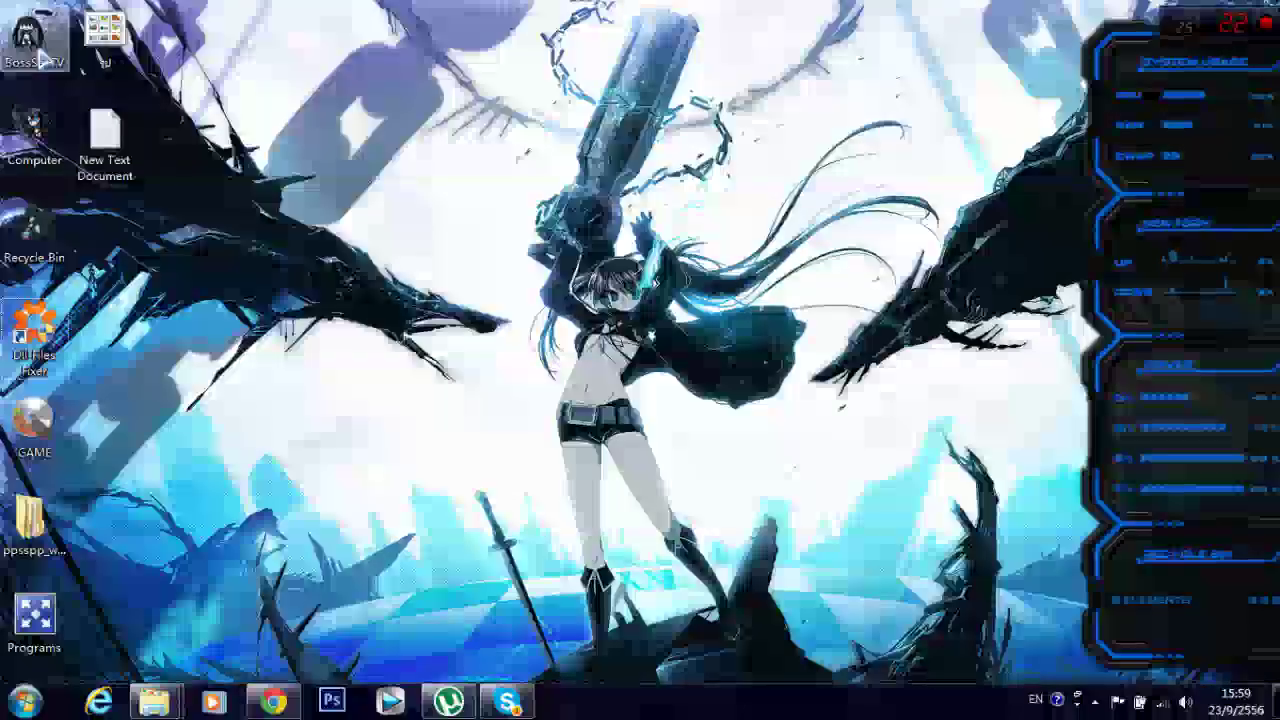
Step: Open the Computer window maximized and go to the Control Panel from it
double_click(34, 128)
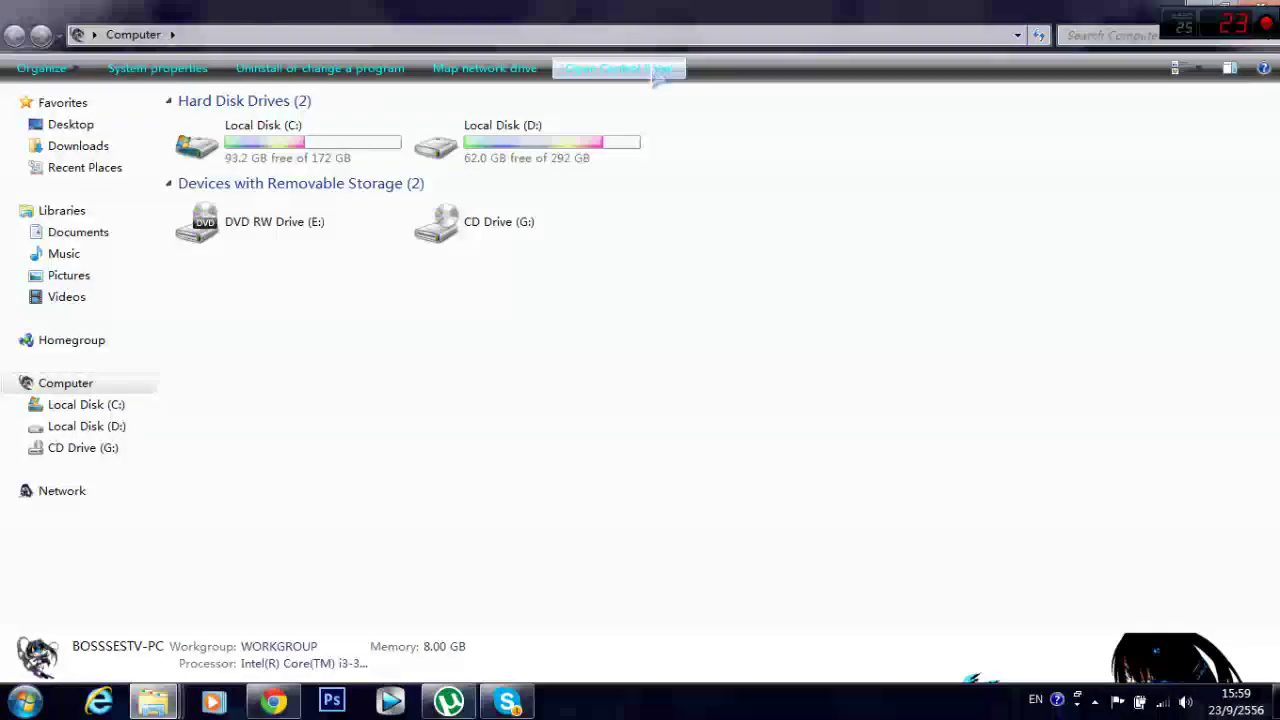
double_click(780, 9)
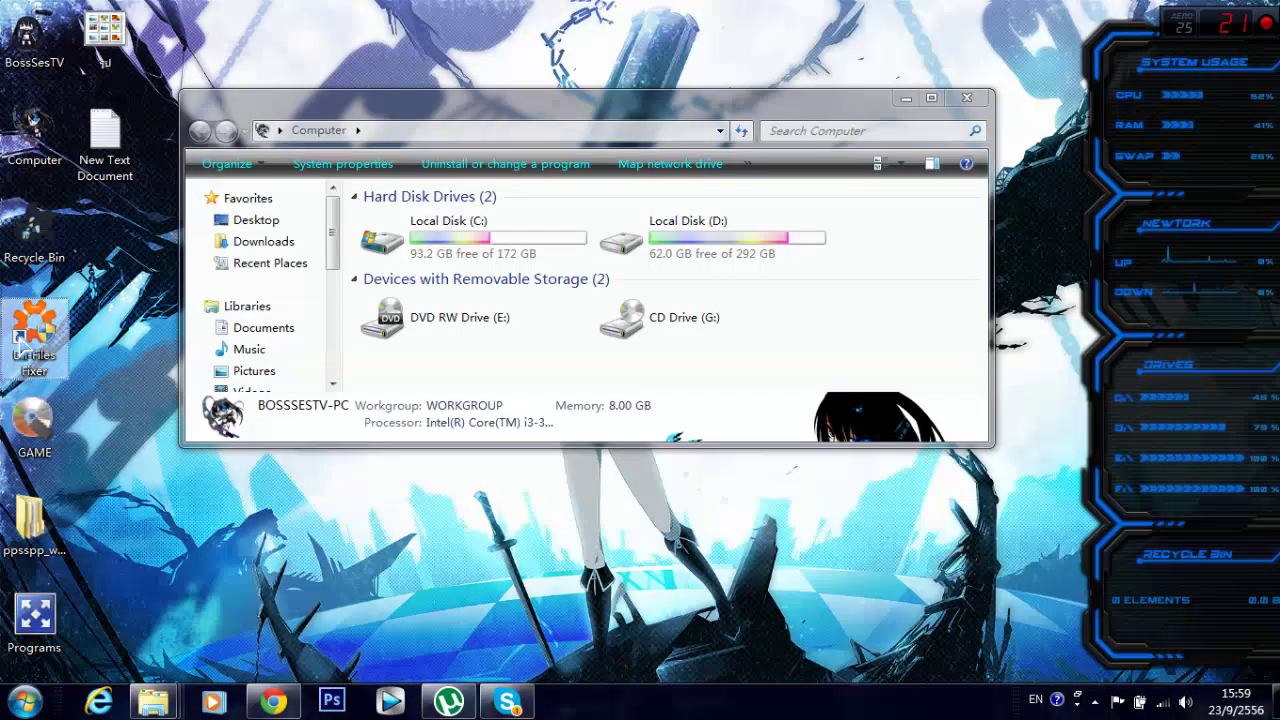
double_click(820, 100)
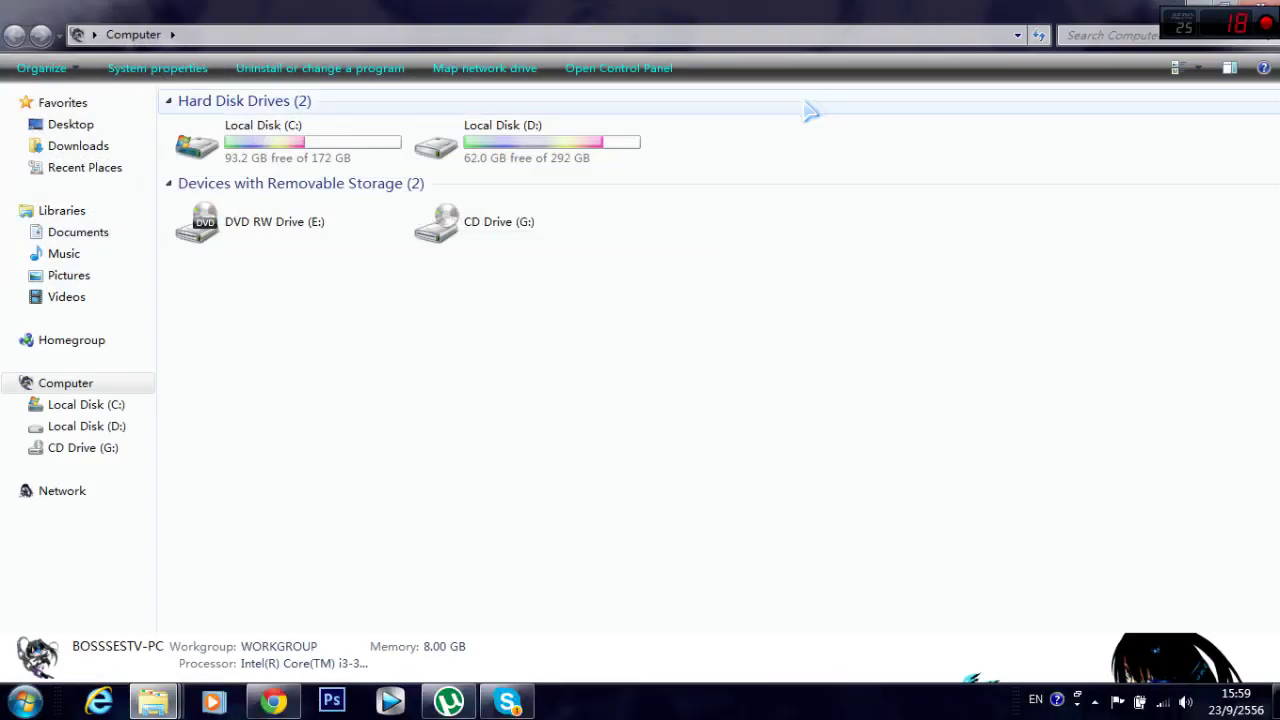
click(655, 76)
key(alt+Left)
double_click(140, 14)
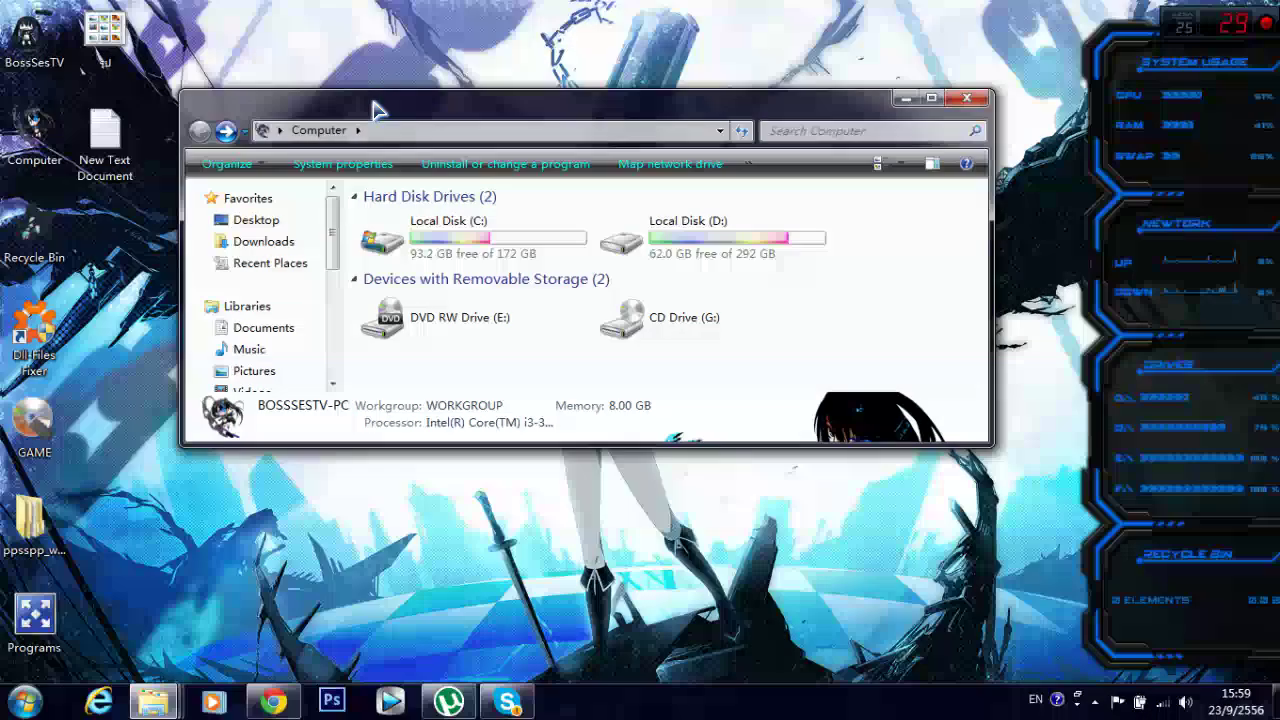
double_click(378, 110)
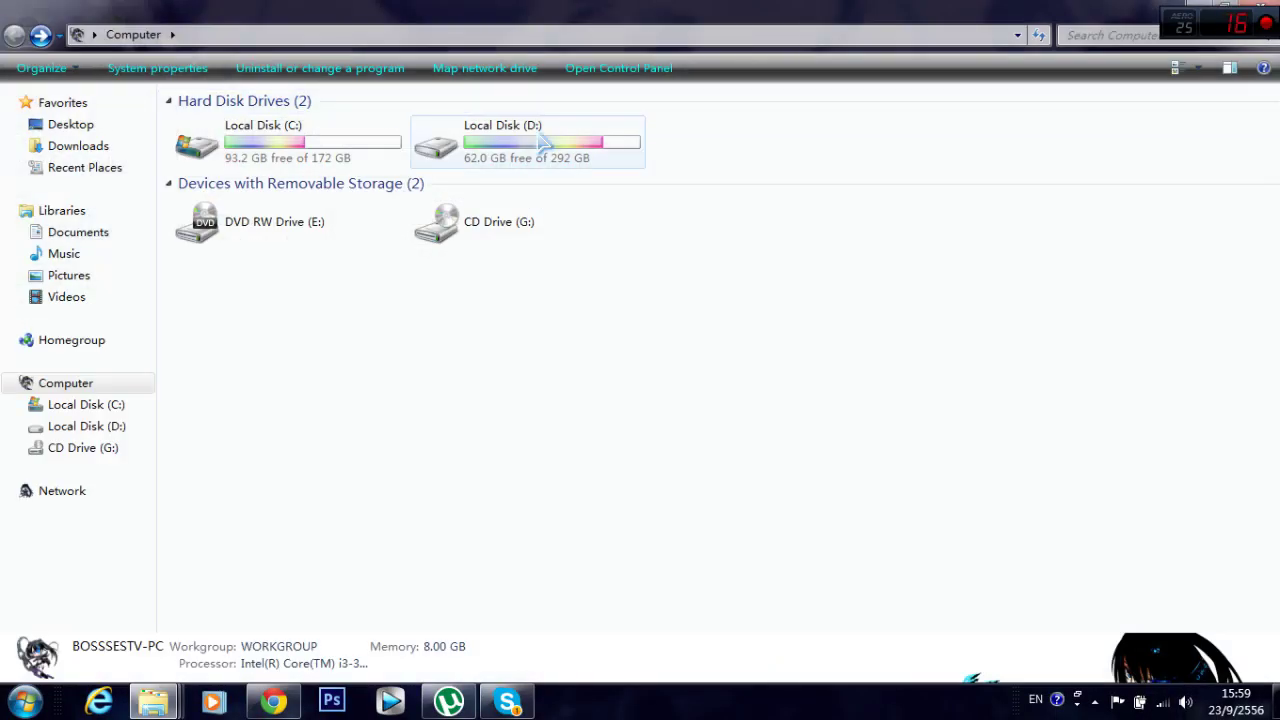
click(620, 70)
Step: Switch the Control Panel to the Category view
click(1165, 81)
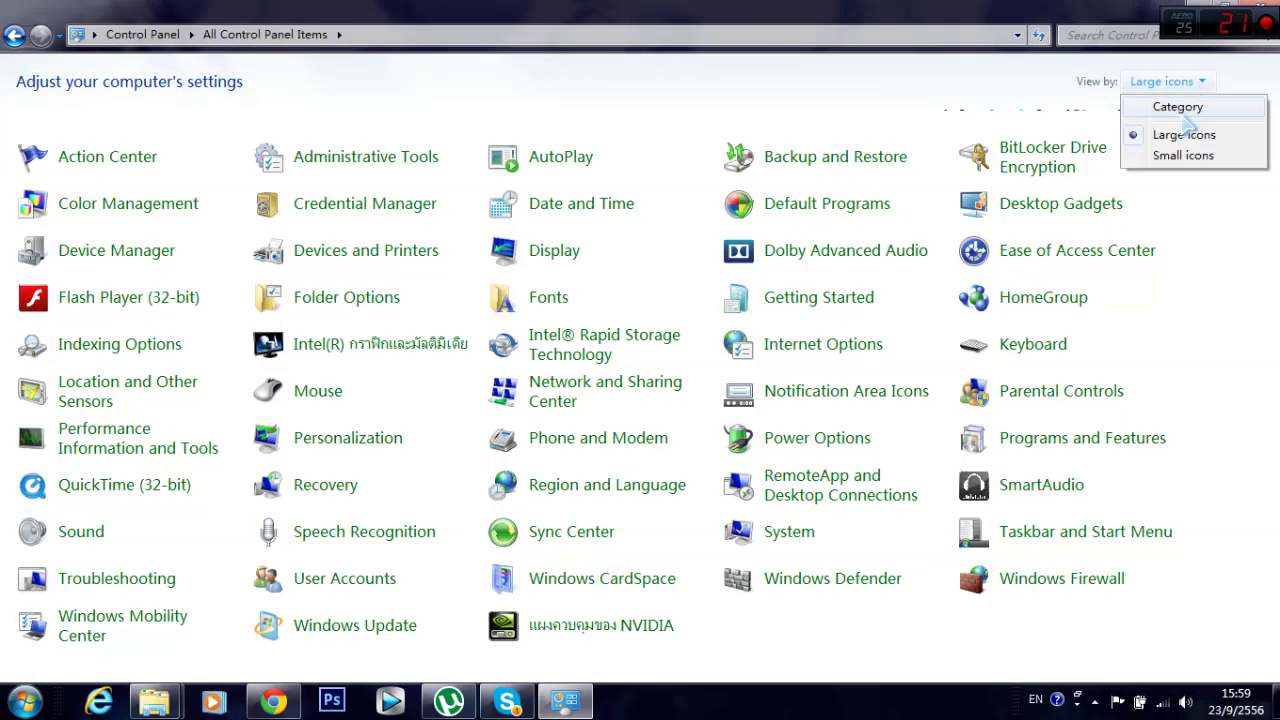
click(1170, 154)
click(1160, 82)
click(1178, 106)
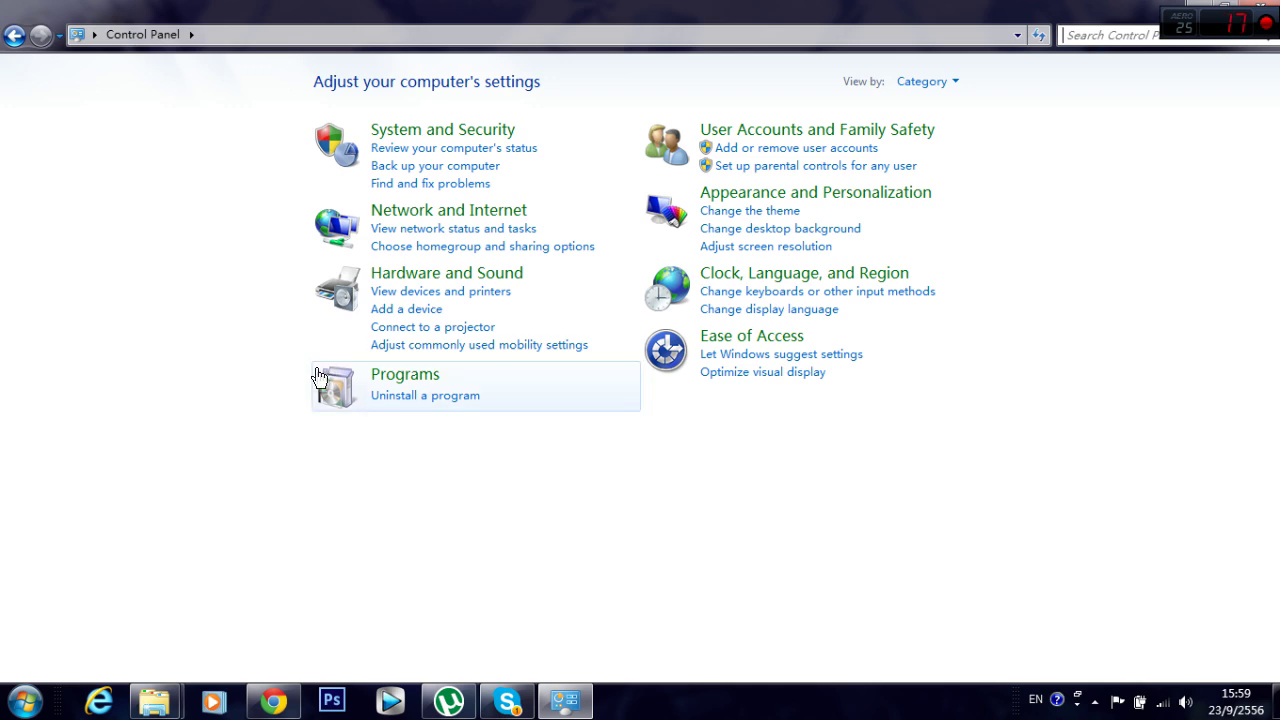
Step: Find Dll-Files Fixer in the list of installed programs and uninstall it
click(400, 400)
scroll(285, 283, down, 5)
scroll(285, 283, down, 7)
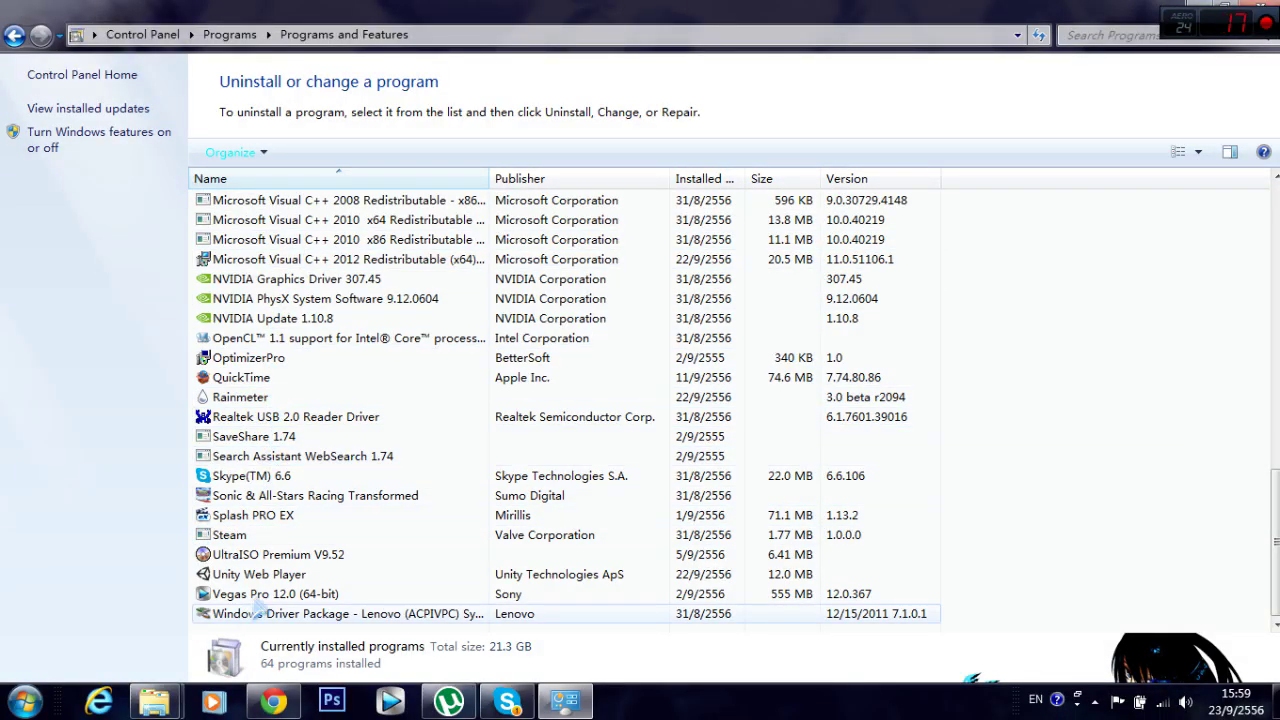
scroll(398, 257, up, 8)
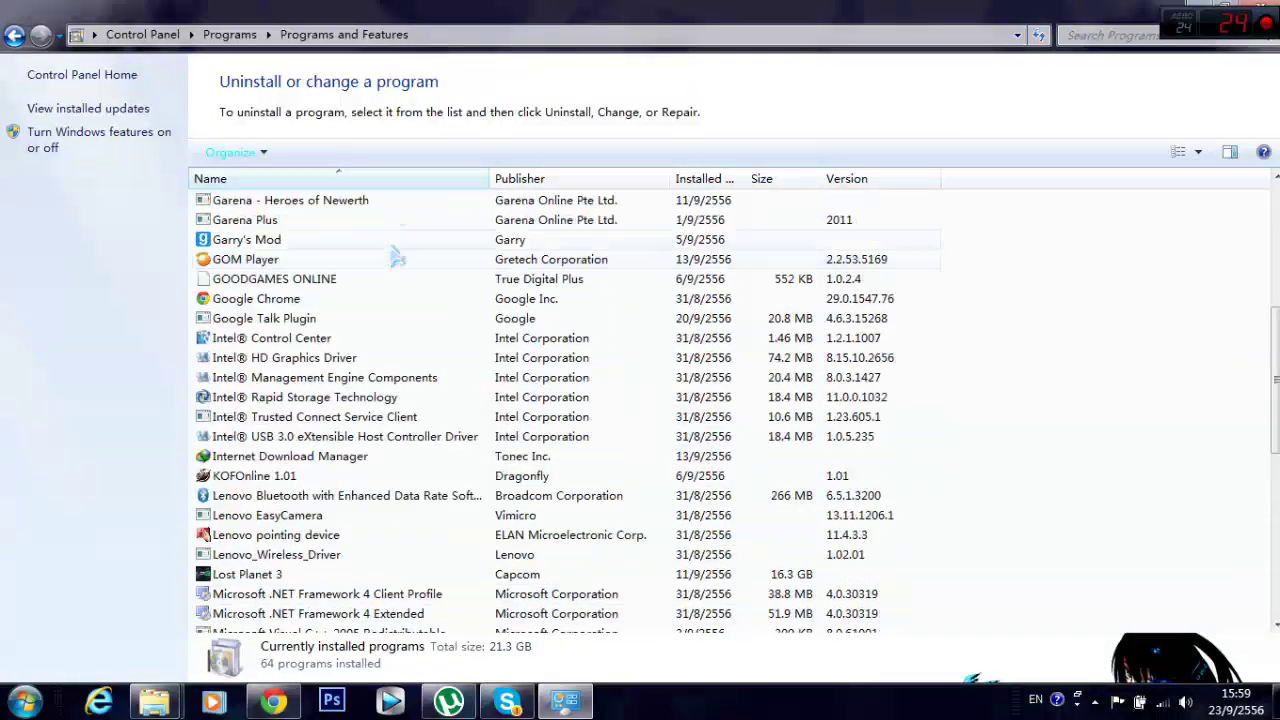
scroll(343, 209, up, 6)
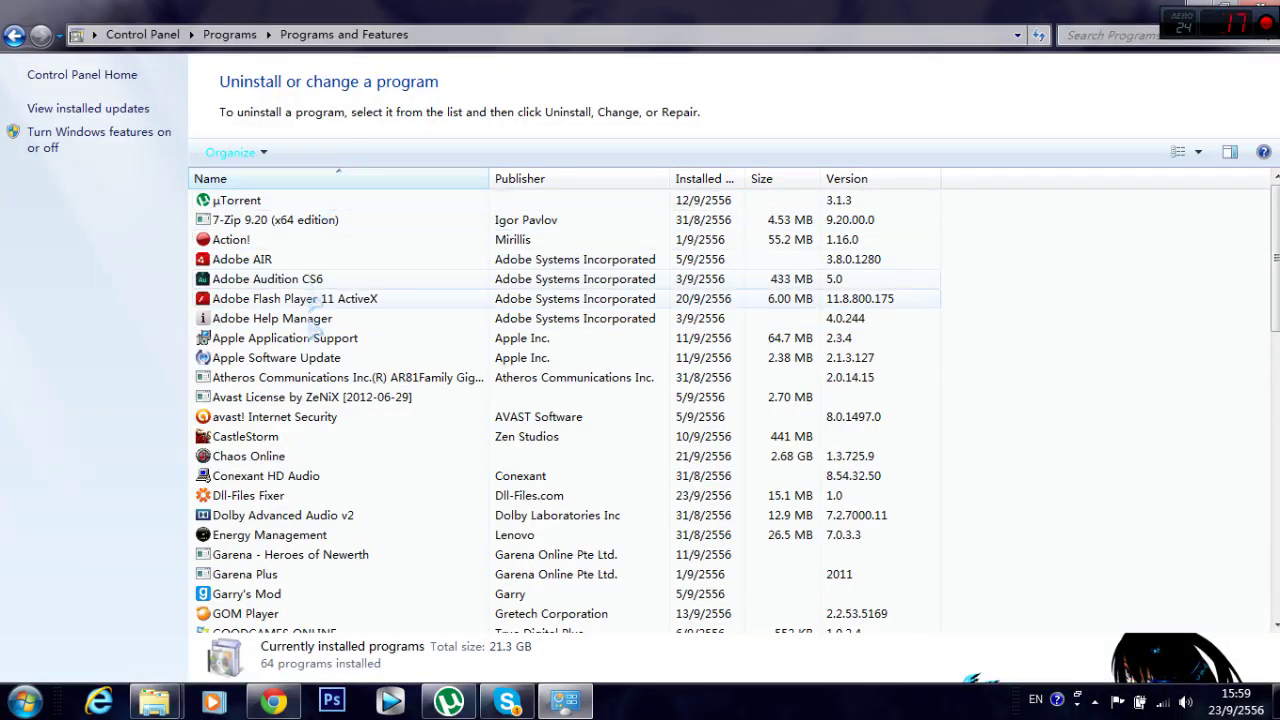
click(283, 495)
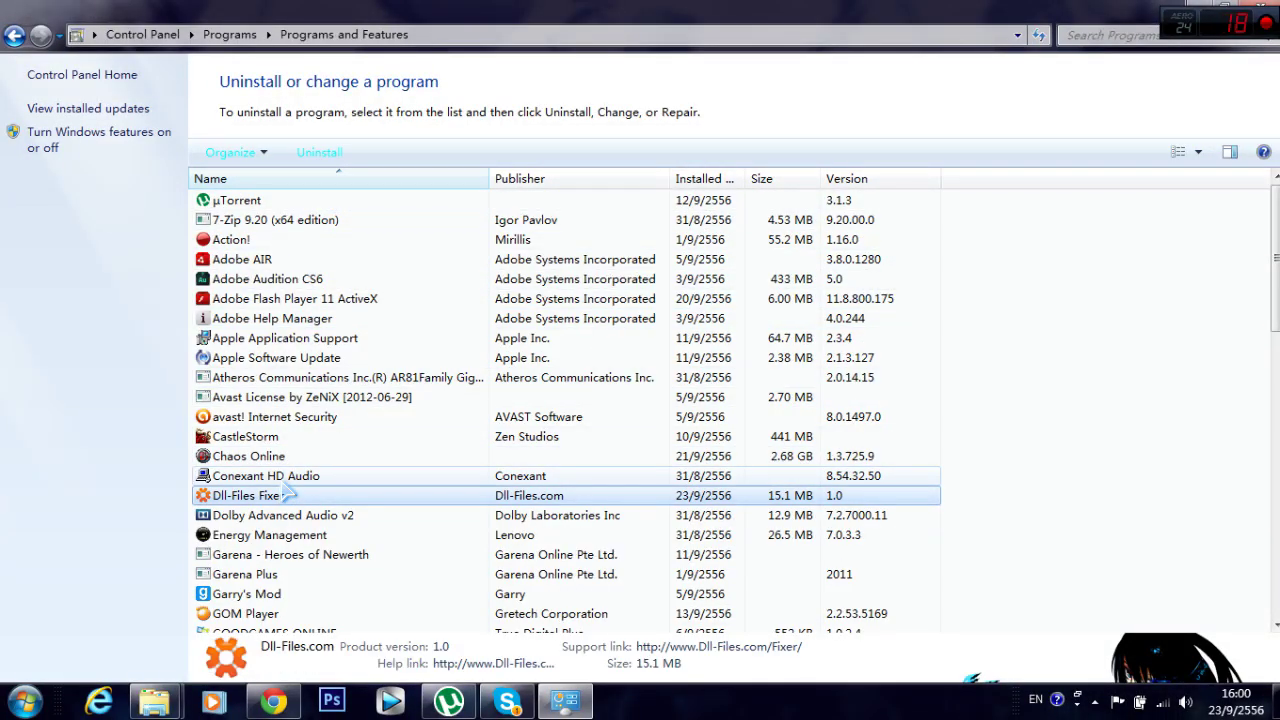
scroll(290, 490, down, 1)
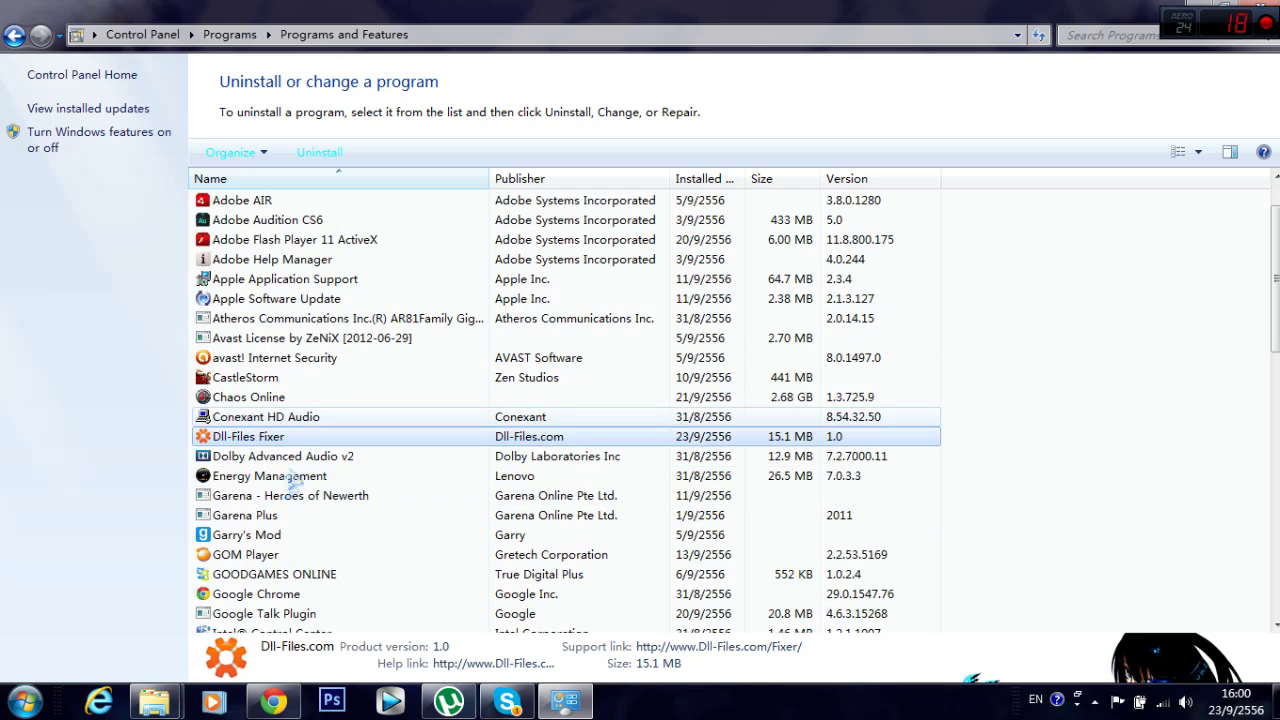
click(329, 160)
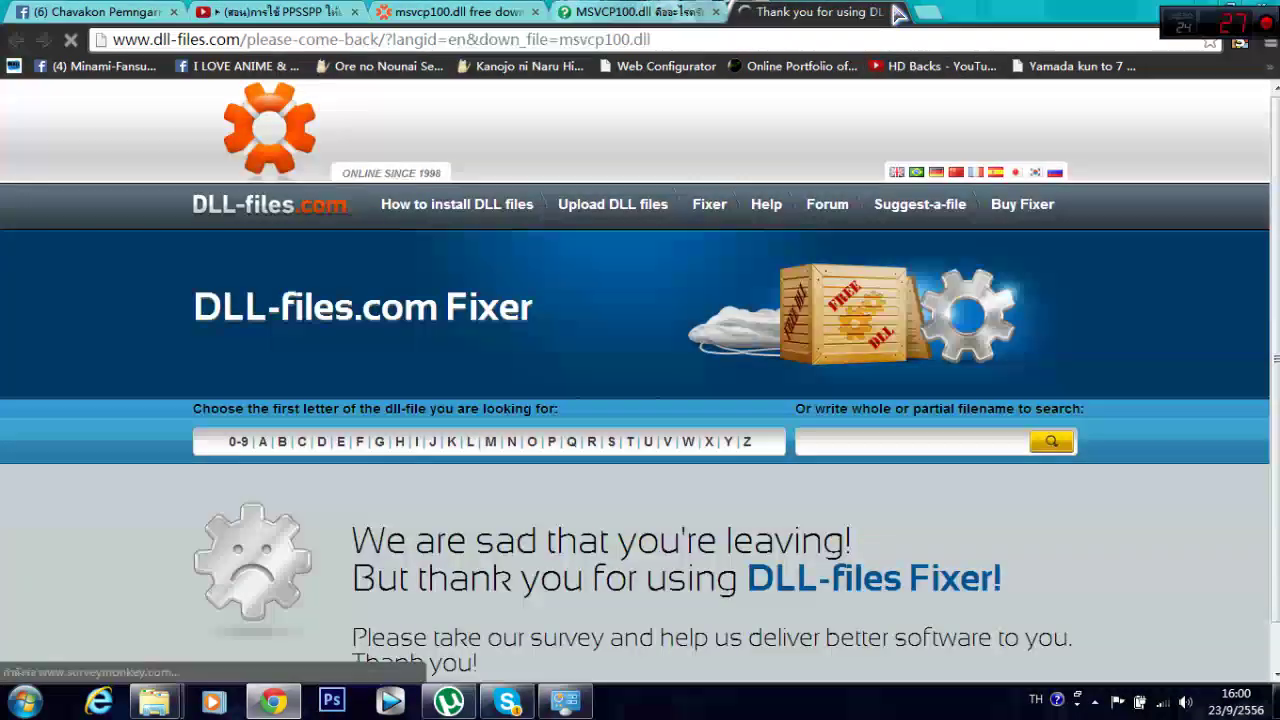
Step: Close the DLL-files.com goodbye page and the Programs and Features window, leaving the browser minimized
click(897, 12)
click(1205, 10)
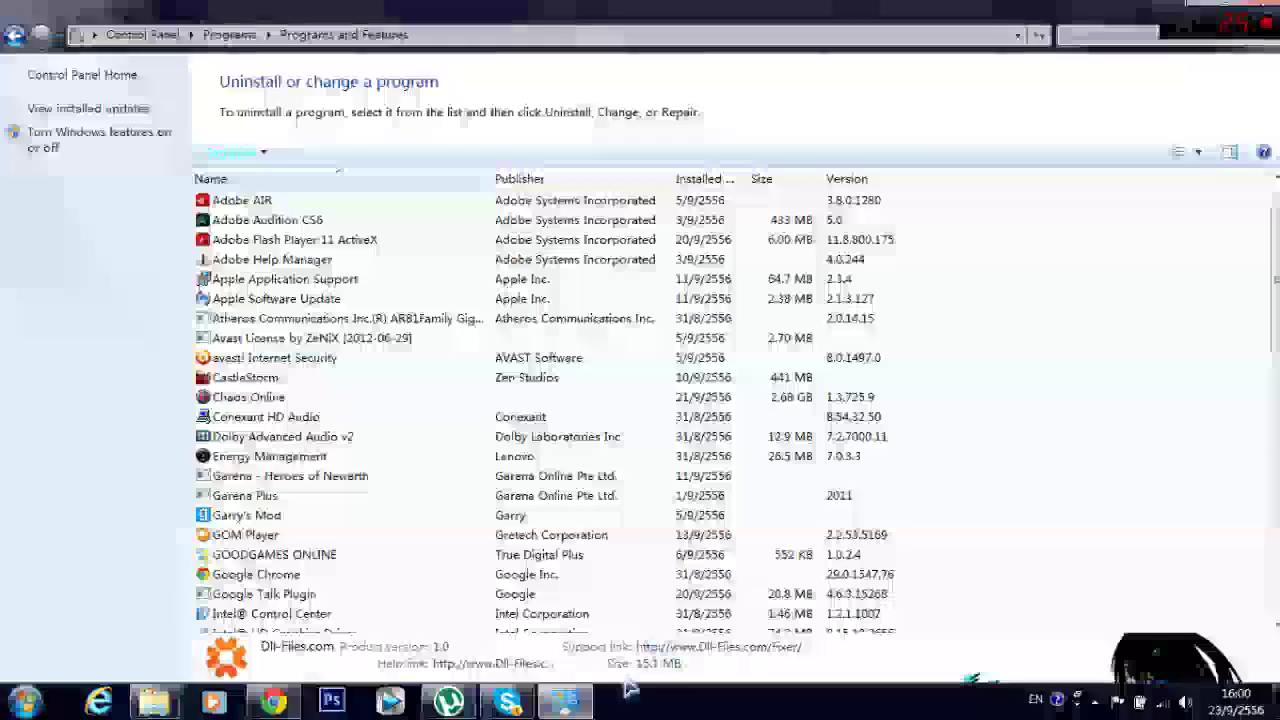
key(alt+F4)
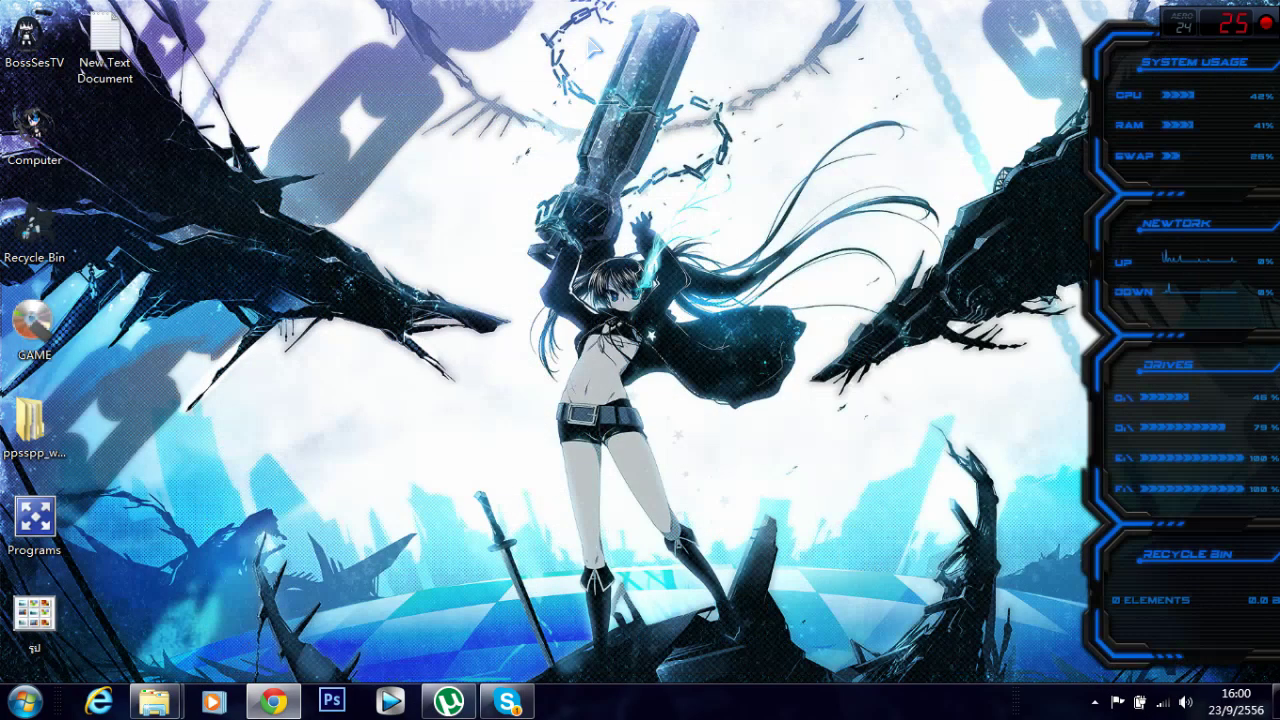
Step: Refresh the desktop three times and switch back to the Chrome browser
right_click(574, 158)
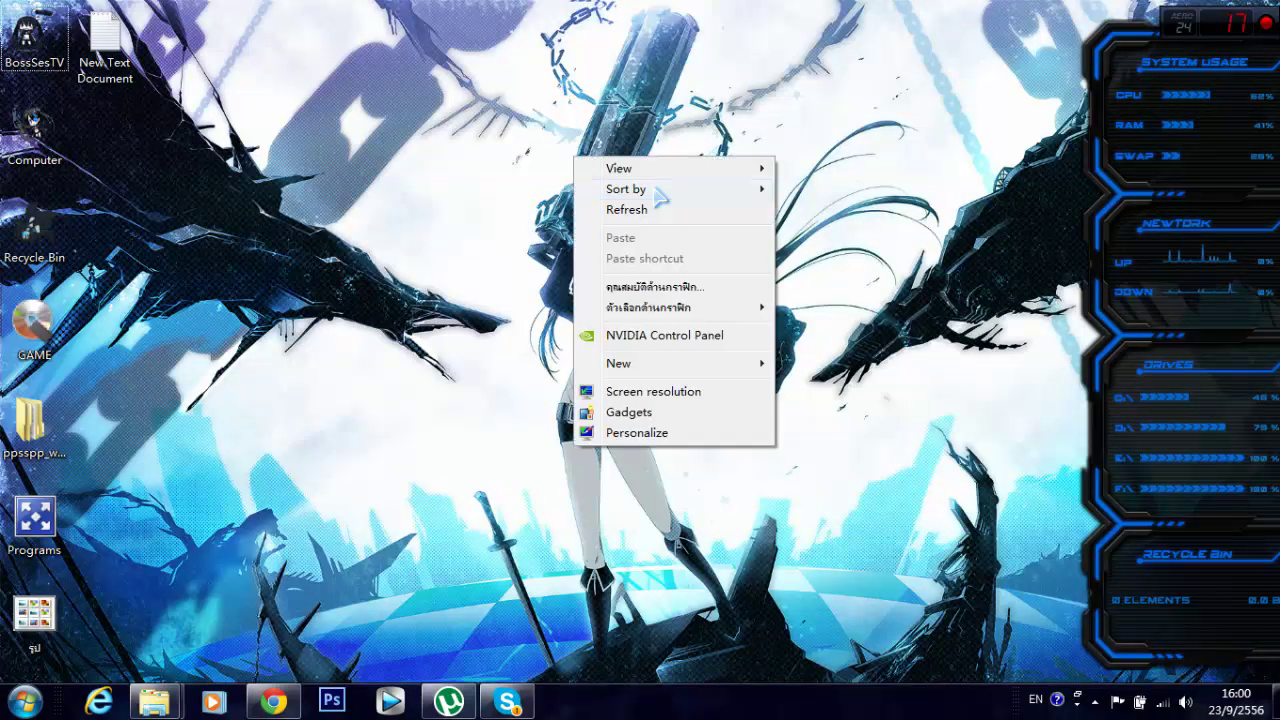
click(661, 212)
right_click(421, 297)
click(455, 343)
right_click(452, 228)
click(490, 282)
click(273, 702)
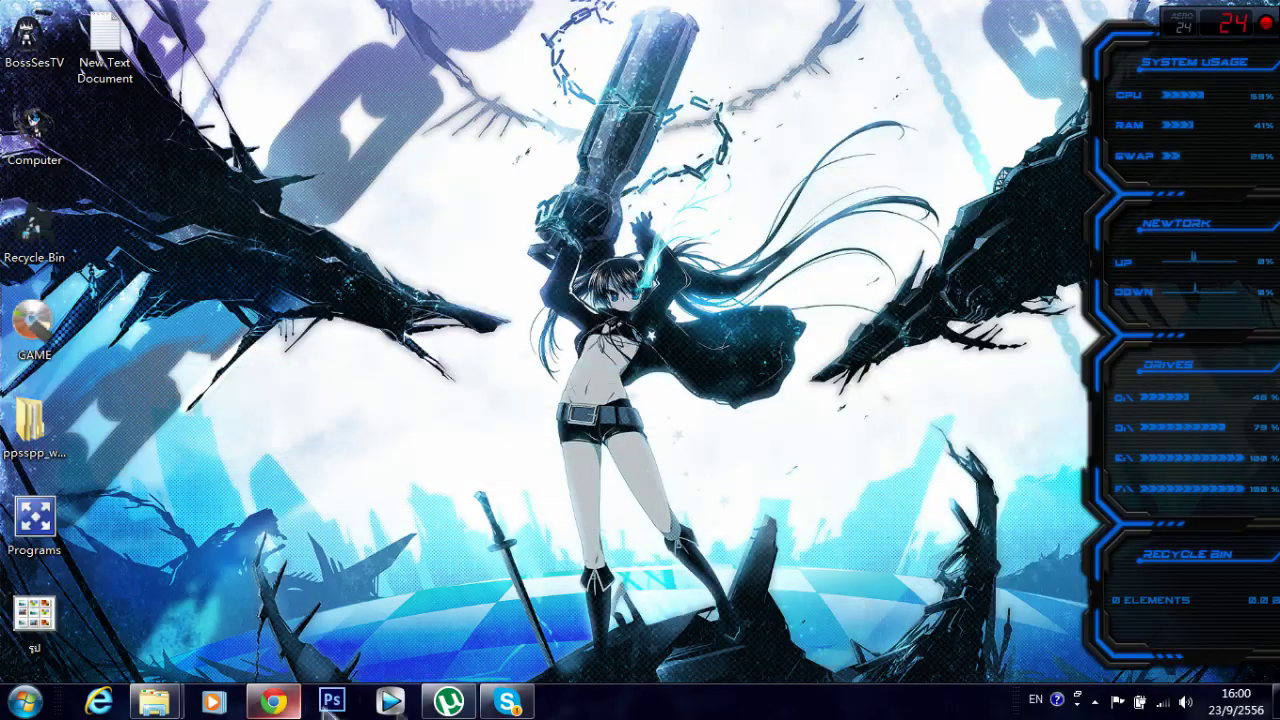
Step: Bring up the Action! recorder, stop the running screen recording, and minimize the recorder window
click(1095, 702)
click(1138, 575)
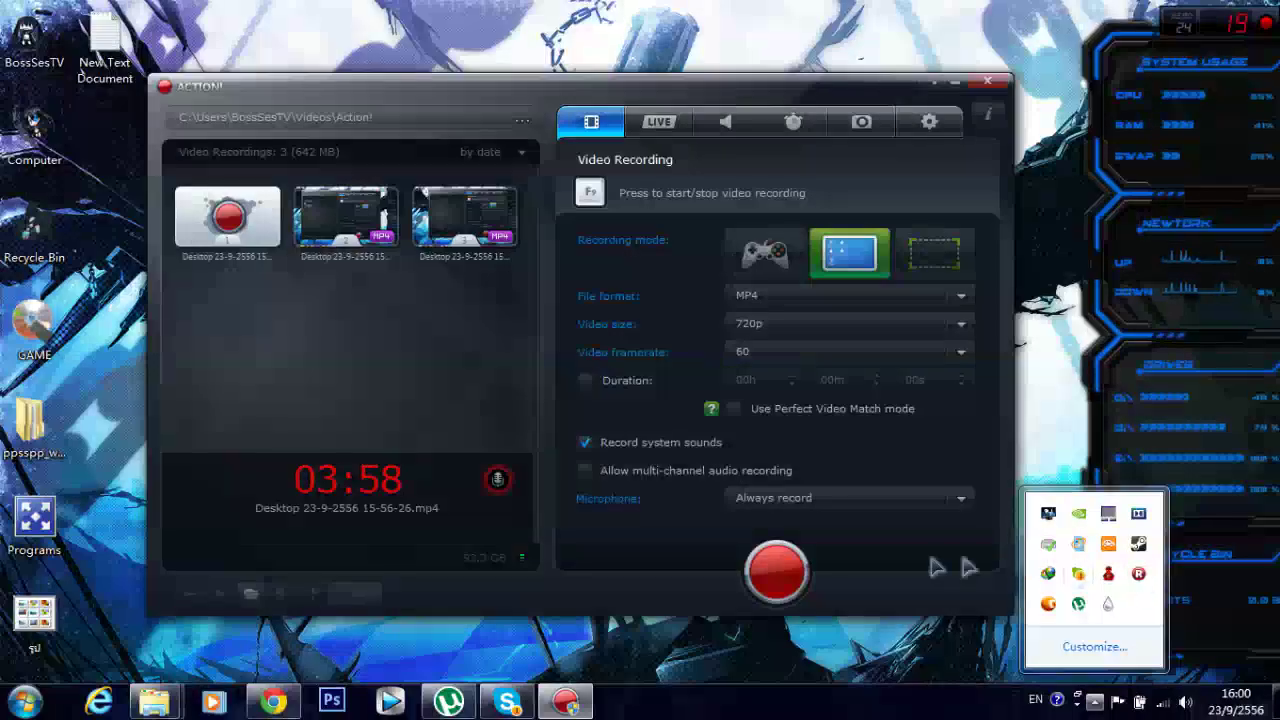
click(785, 573)
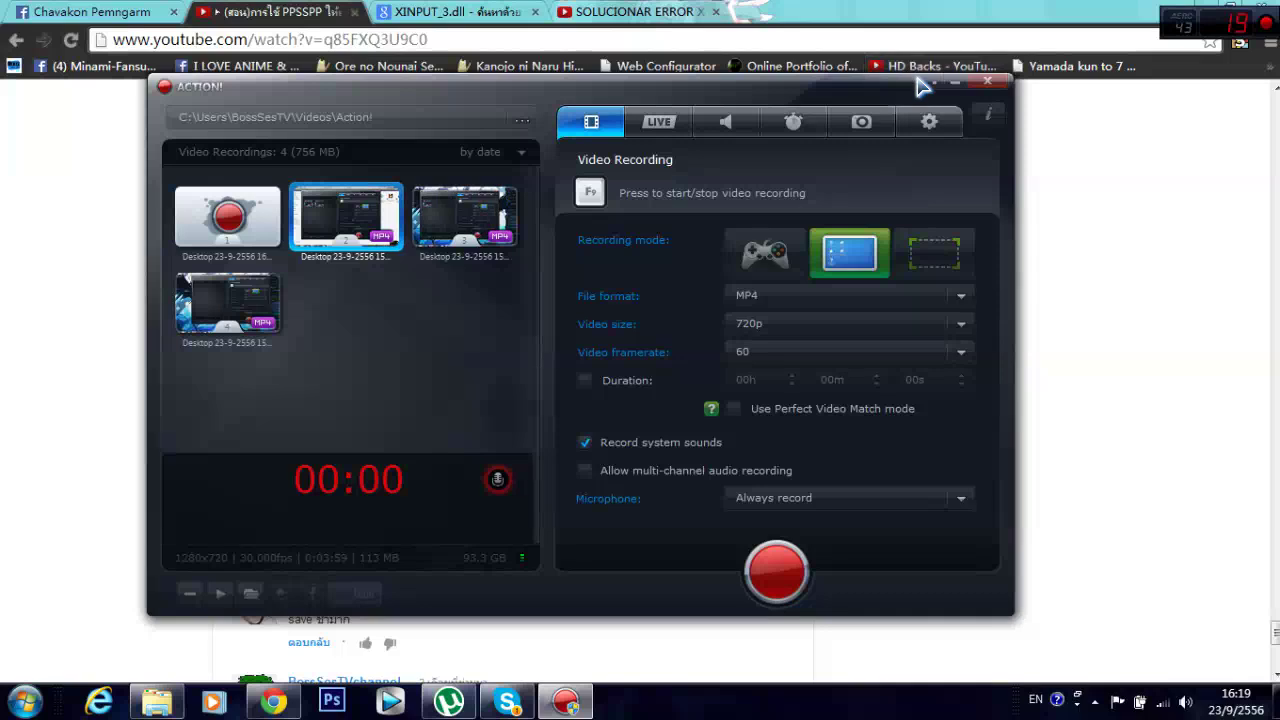
click(955, 81)
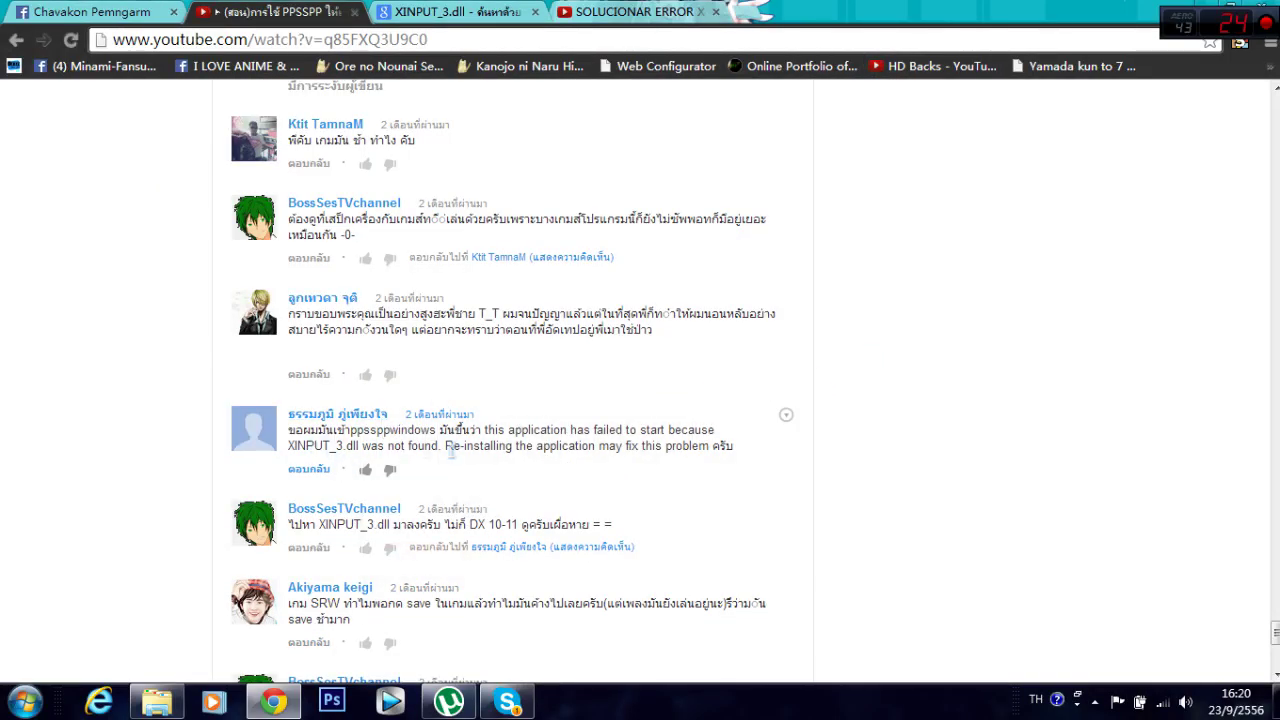
Step: Review the comment about the missing XINPUT_3.dll, then play the "SOLUCIONAR ERROR XINPUT1_3.dll" video on YouTube
scroll(470, 440, down, 2)
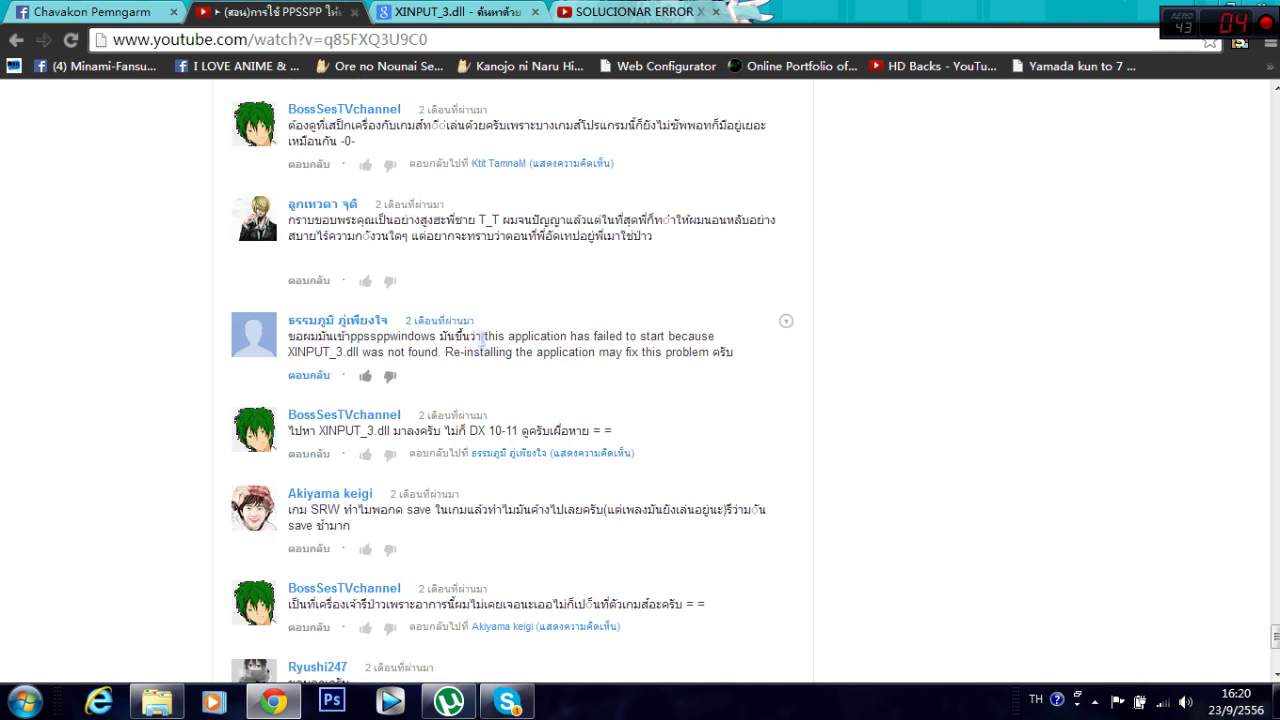
click(603, 337)
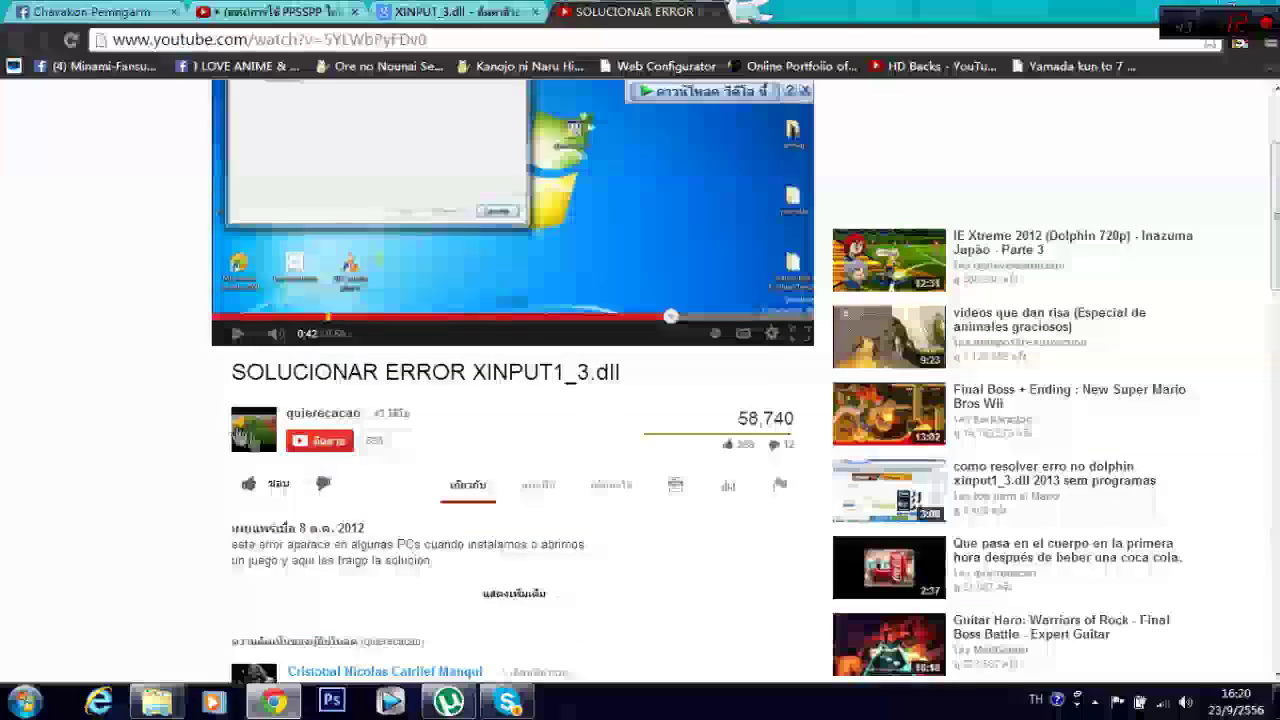
scroll(640, 350, up, 2)
click(558, 339)
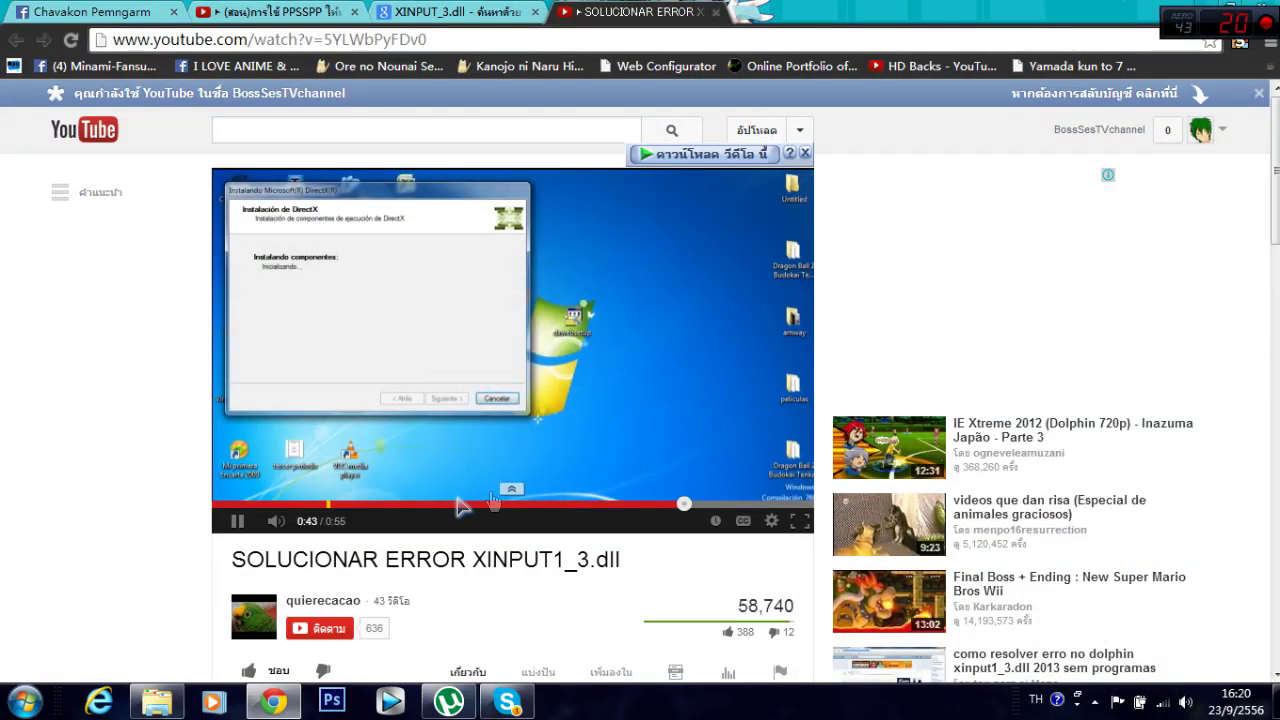
Step: Go to 0:14 in the video to examine the Microsoft download link, and look over the video description
click(368, 504)
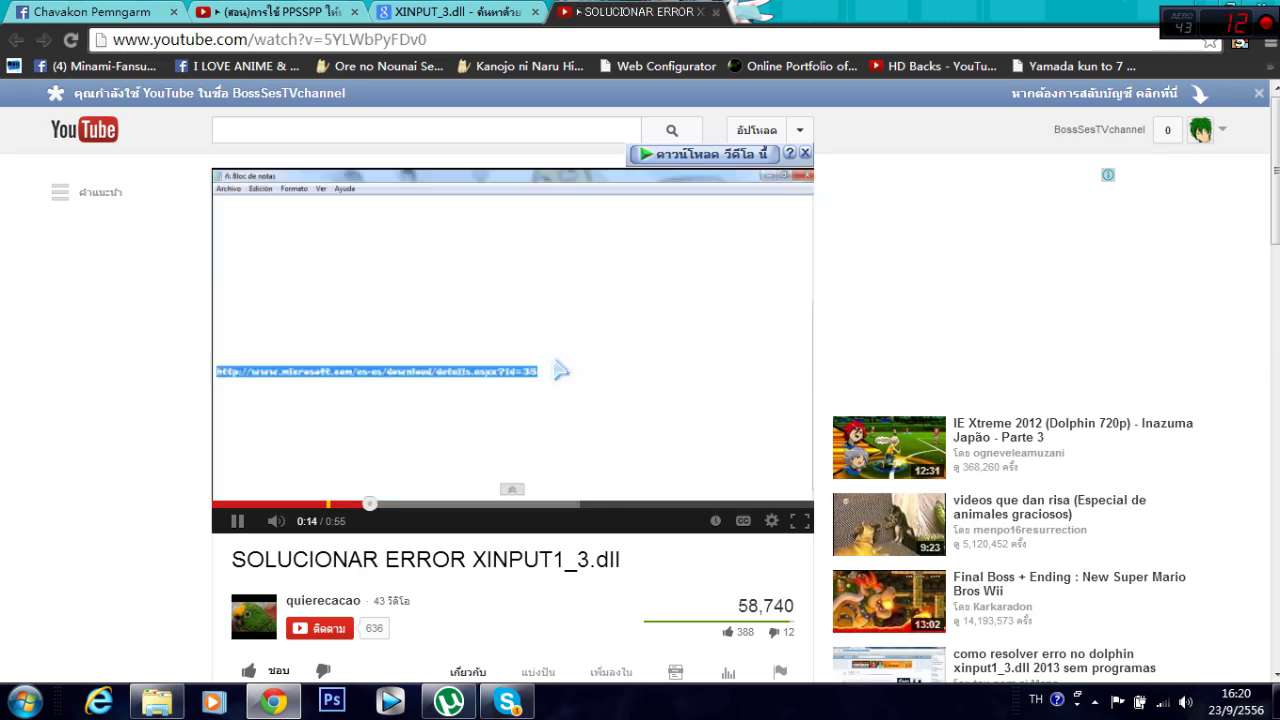
scroll(573, 362, down, 3)
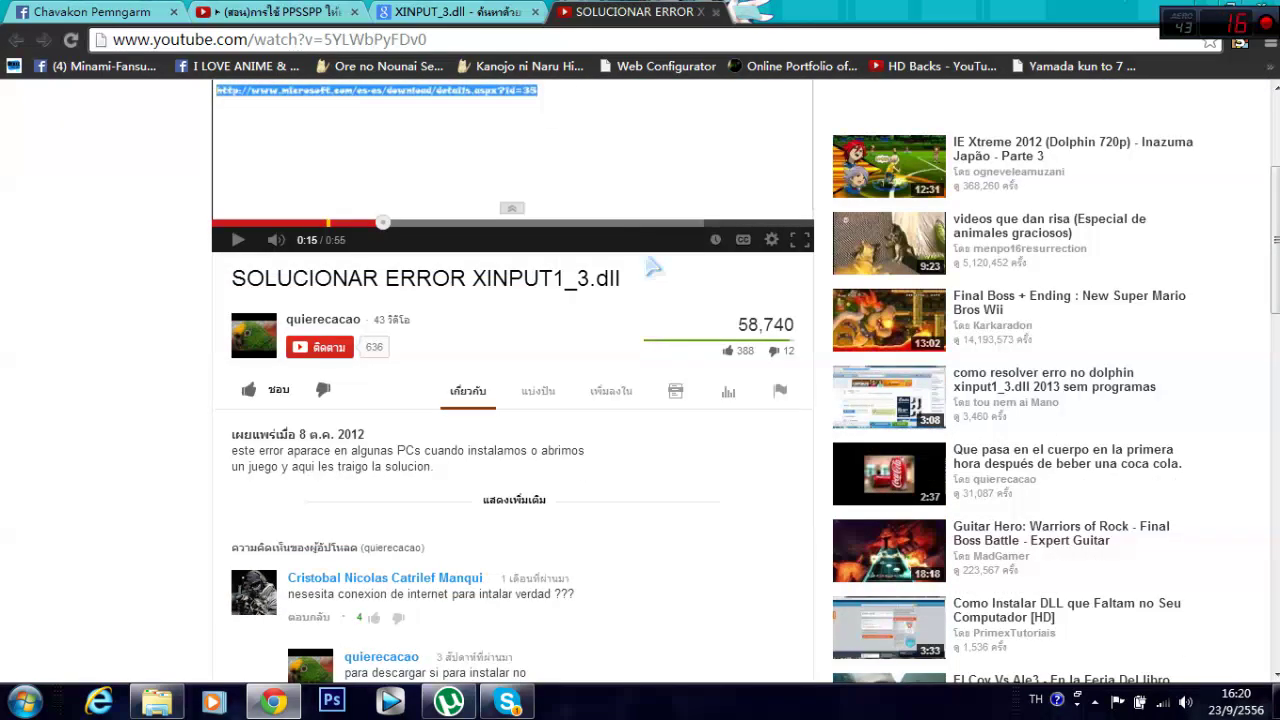
scroll(775, 224, up, 3)
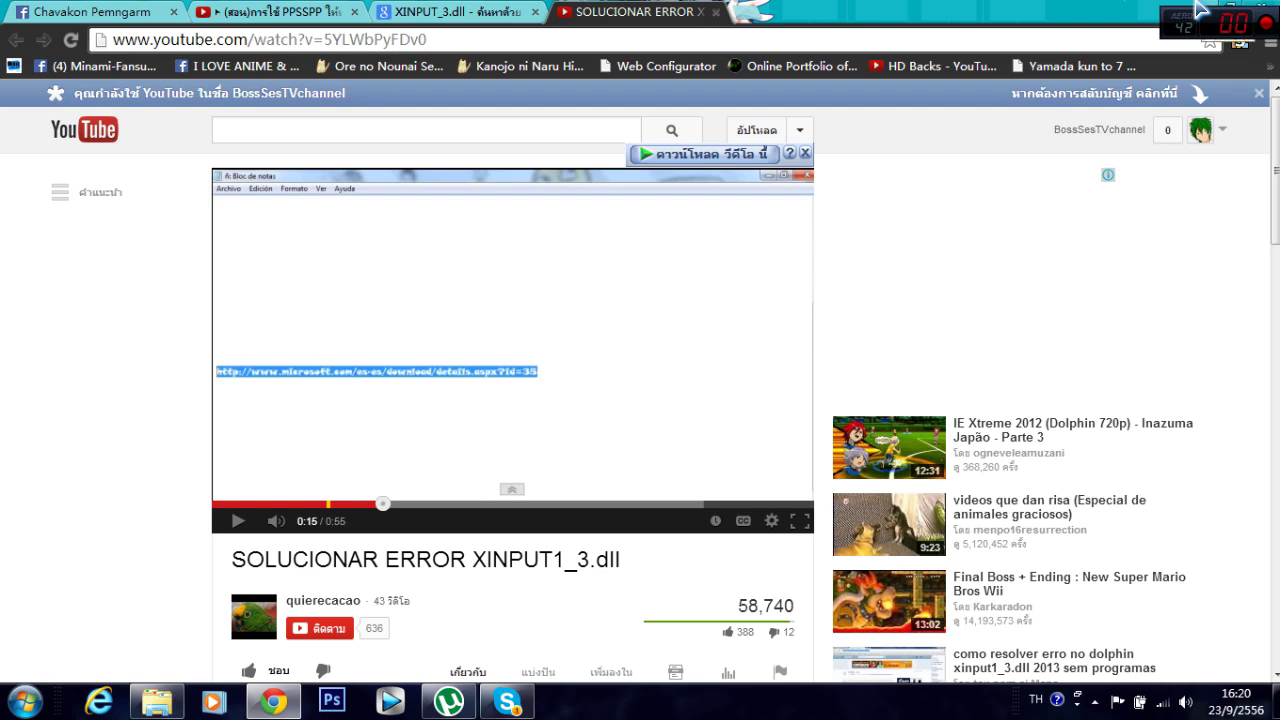
Step: Skip ahead in the video to the DirectX installation part and on to about 0:48, pausing playback in between
click(636, 505)
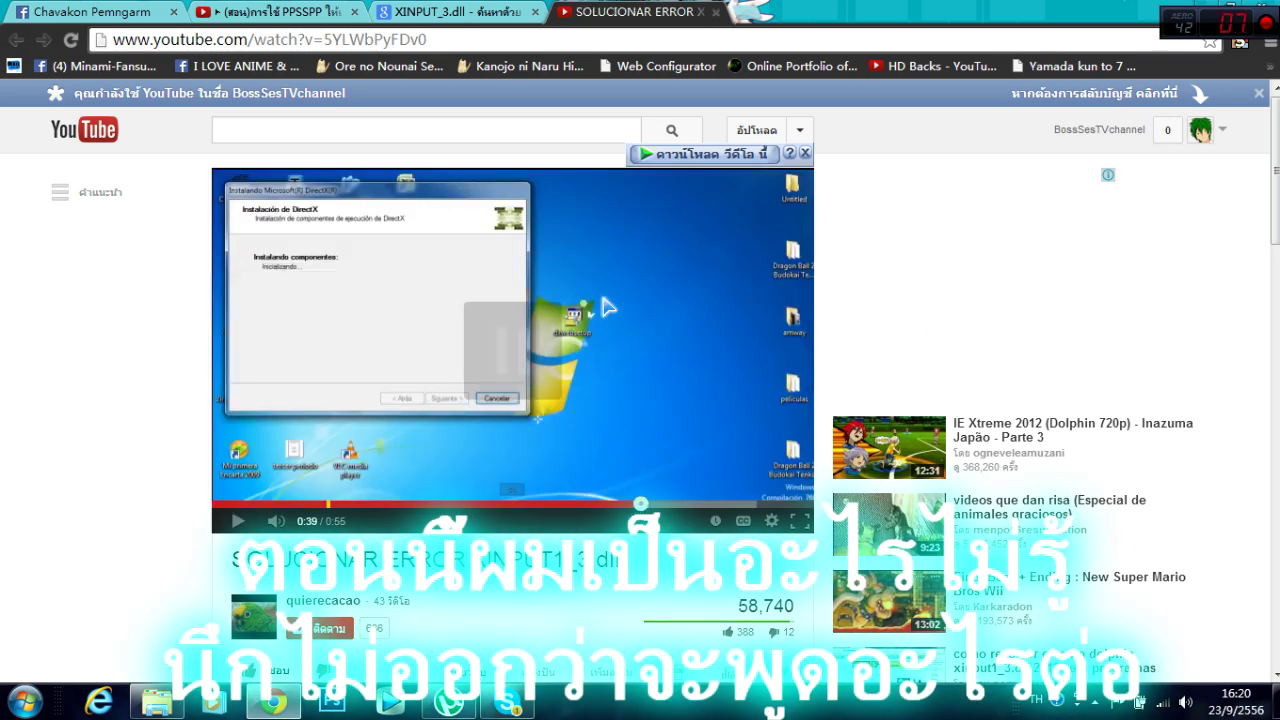
click(522, 447)
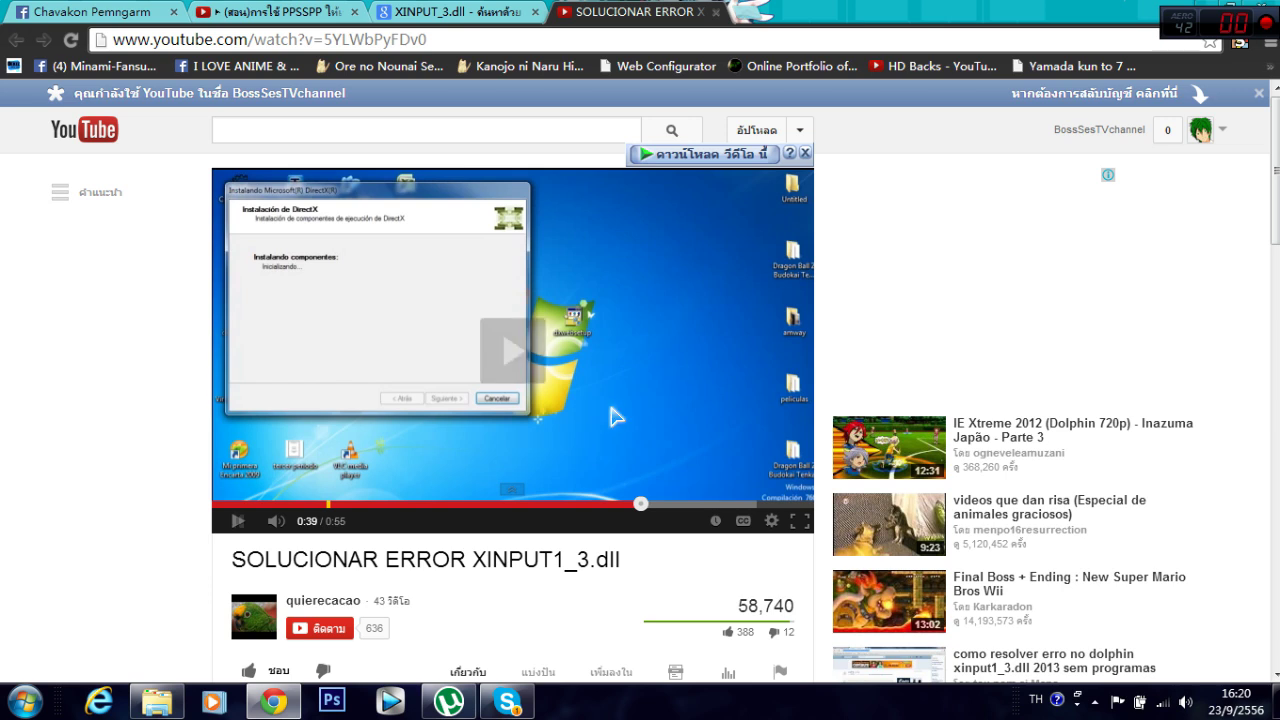
click(726, 504)
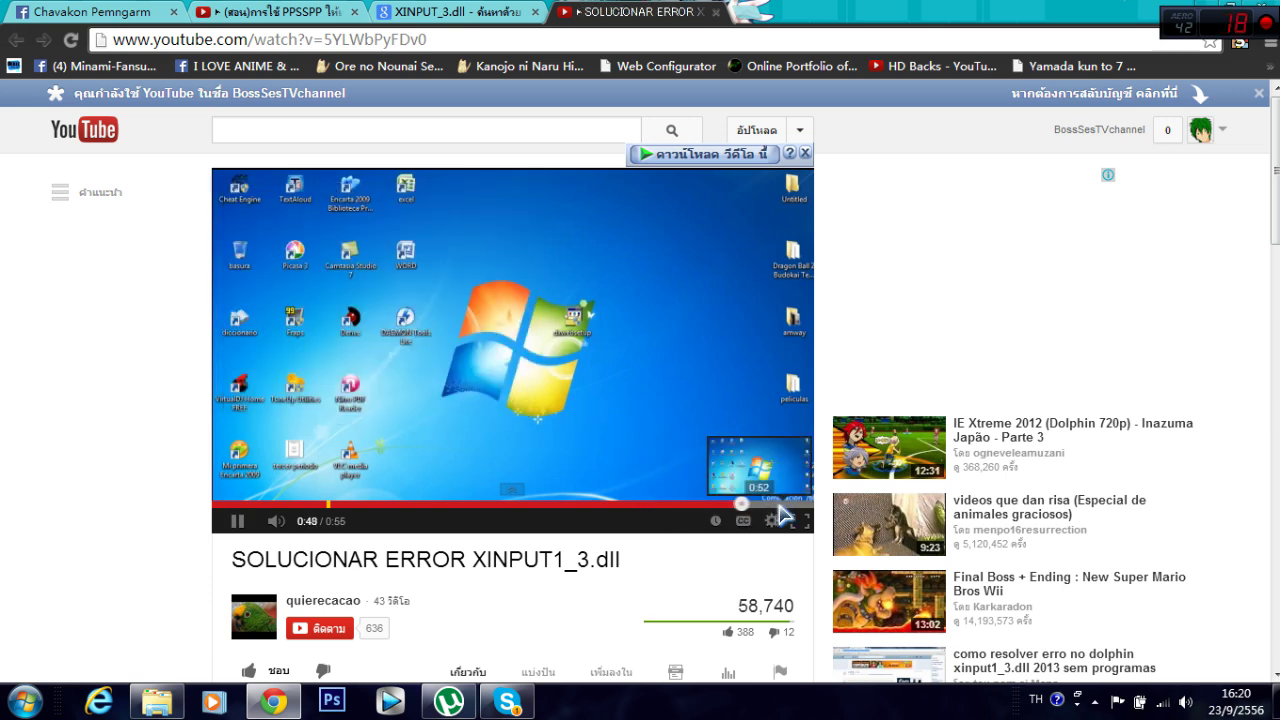
click(537, 432)
Step: Look through the viewer comments below the XINPUT1_3.dll video and return to the start of the page
scroll(537, 432, down, 1)
scroll(537, 432, down, 7)
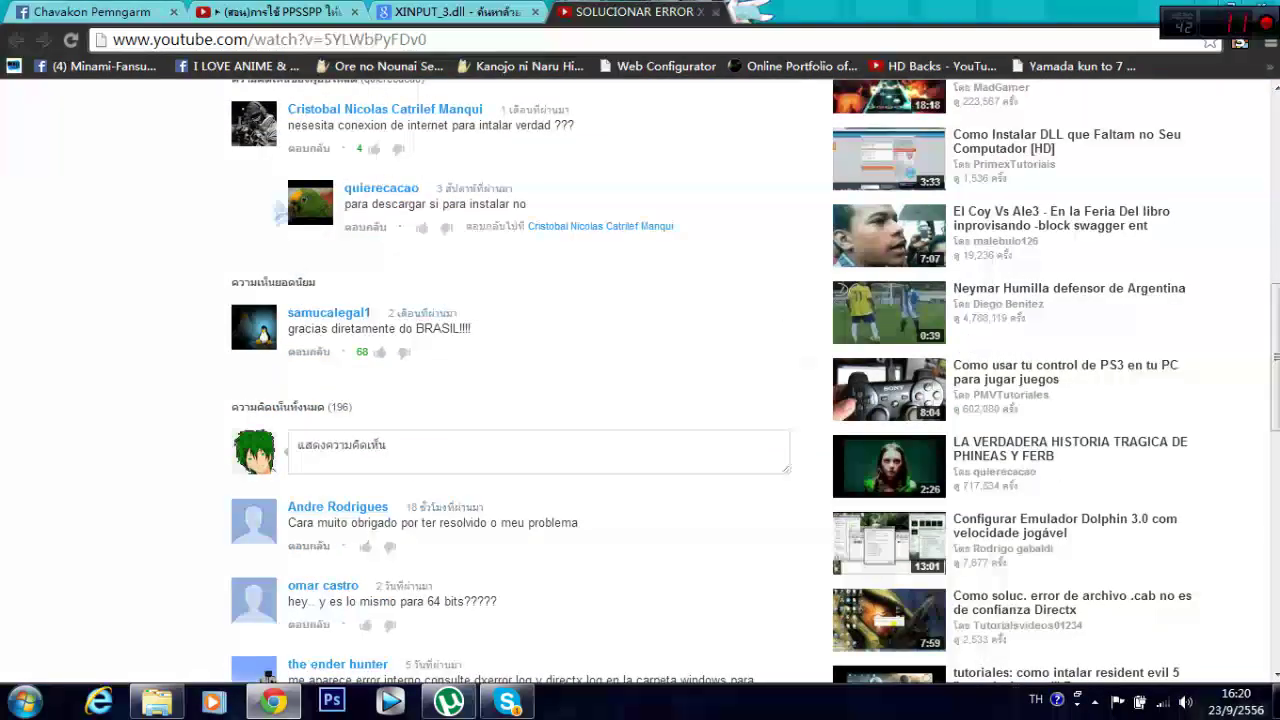
scroll(310, 430, down, 2)
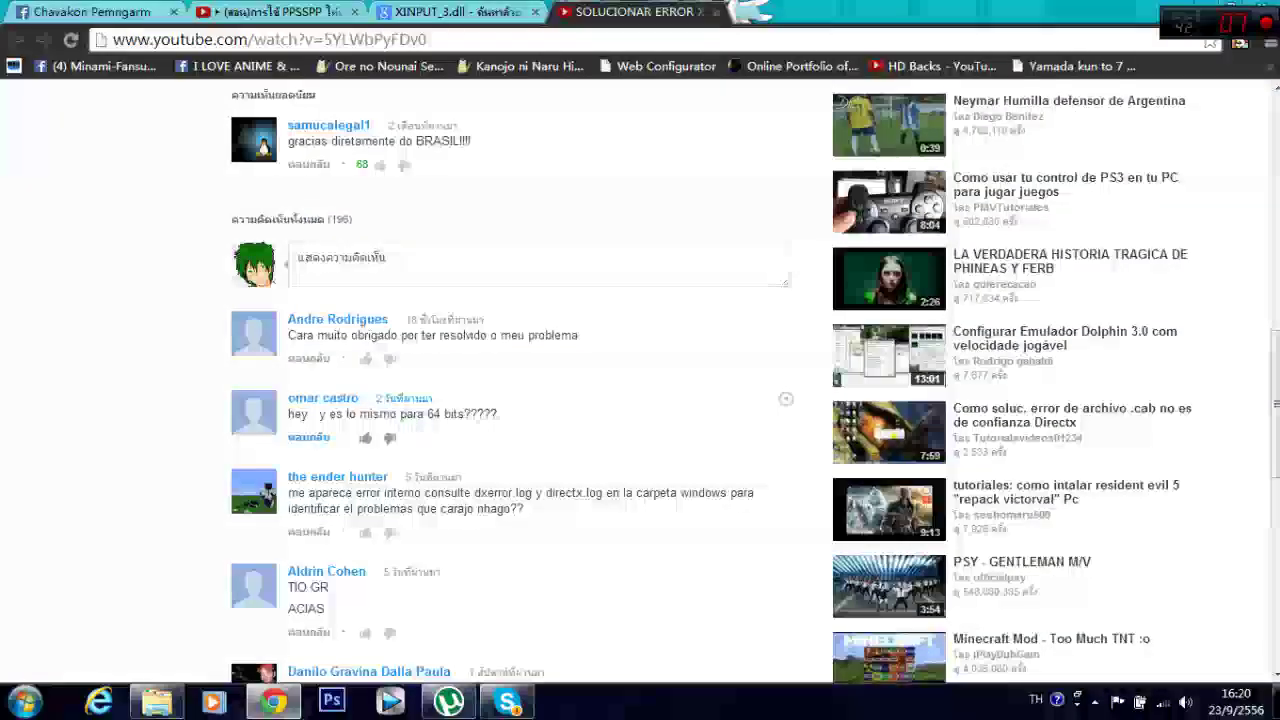
scroll(657, 380, up, 10)
Step: Minimize the browser, bring up the Action! recorder, and hide the recorder window to return to the YouTube comments
click(273, 702)
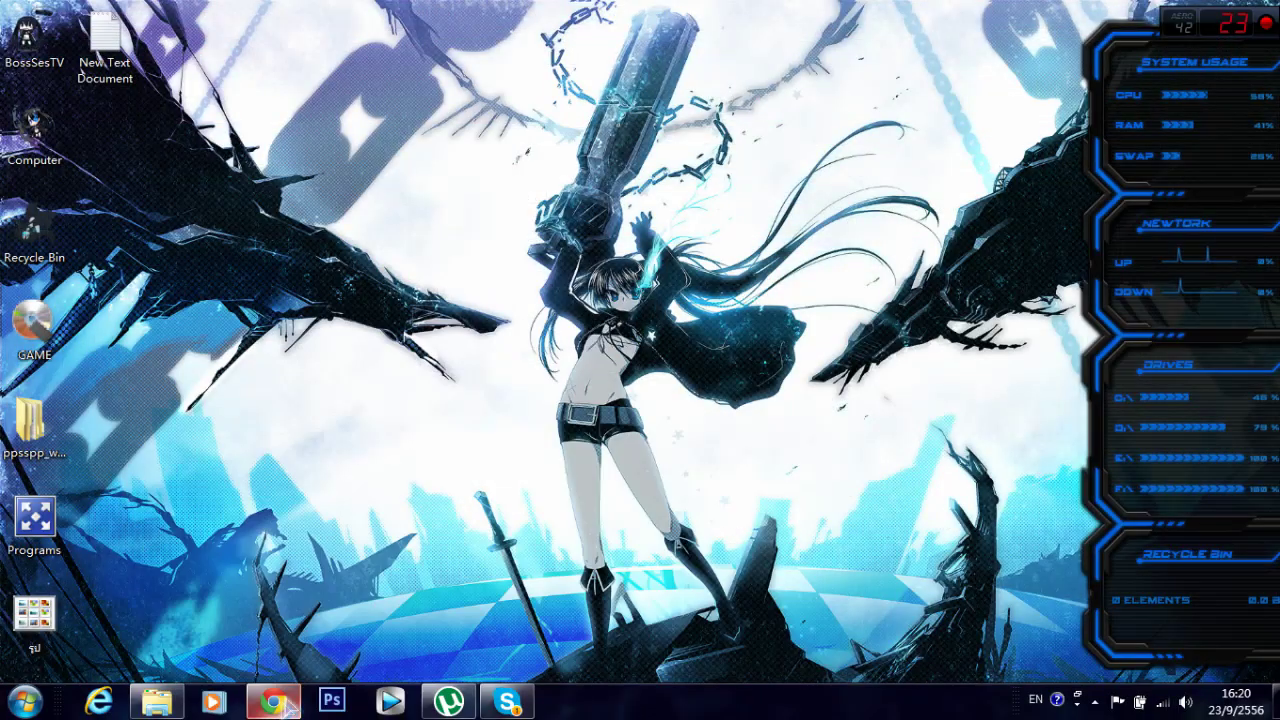
click(1095, 701)
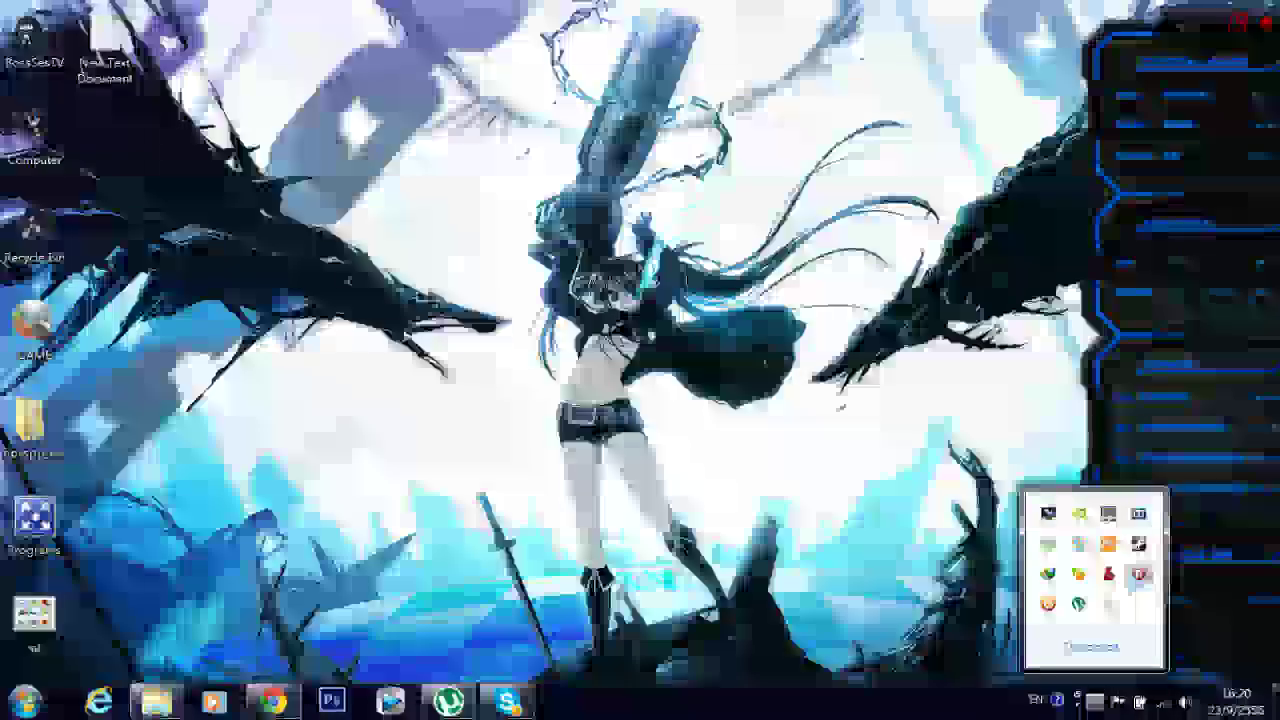
click(1138, 574)
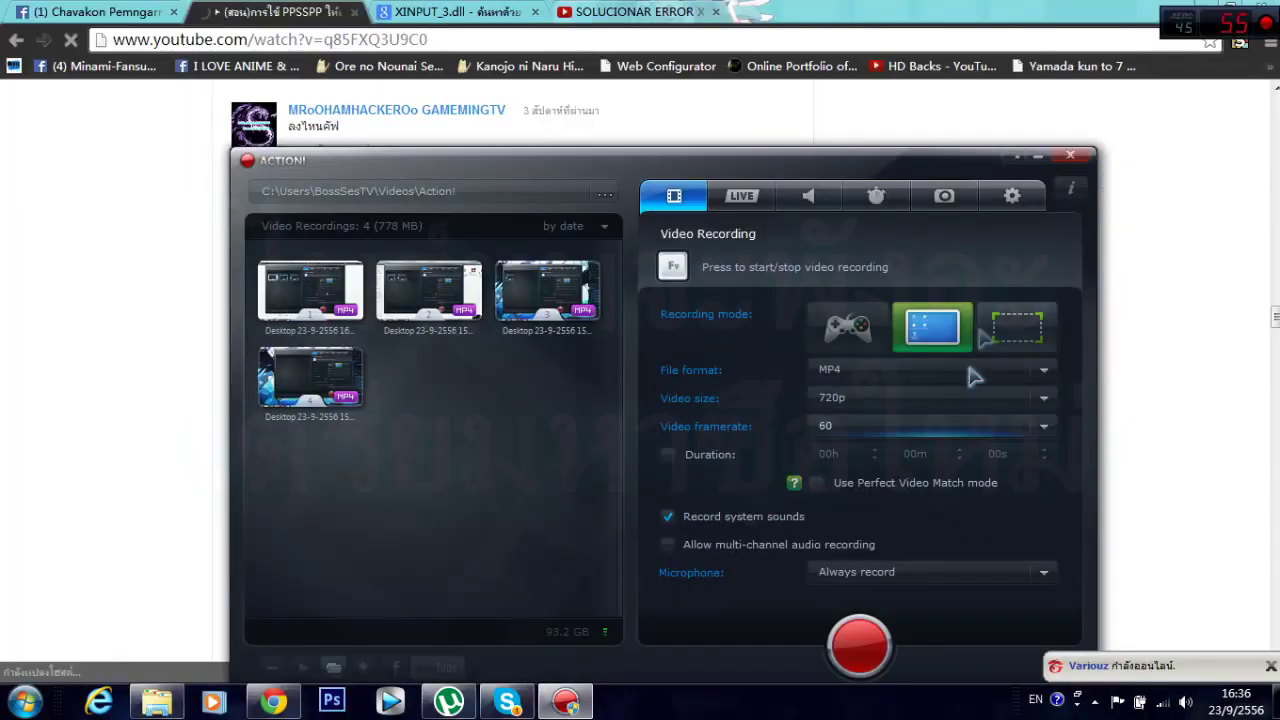
click(1013, 157)
Step: Look further down the PPSSPP video's comments, switch to the GAME folder window, and refresh the folder repeatedly
scroll(640, 400, down, 10)
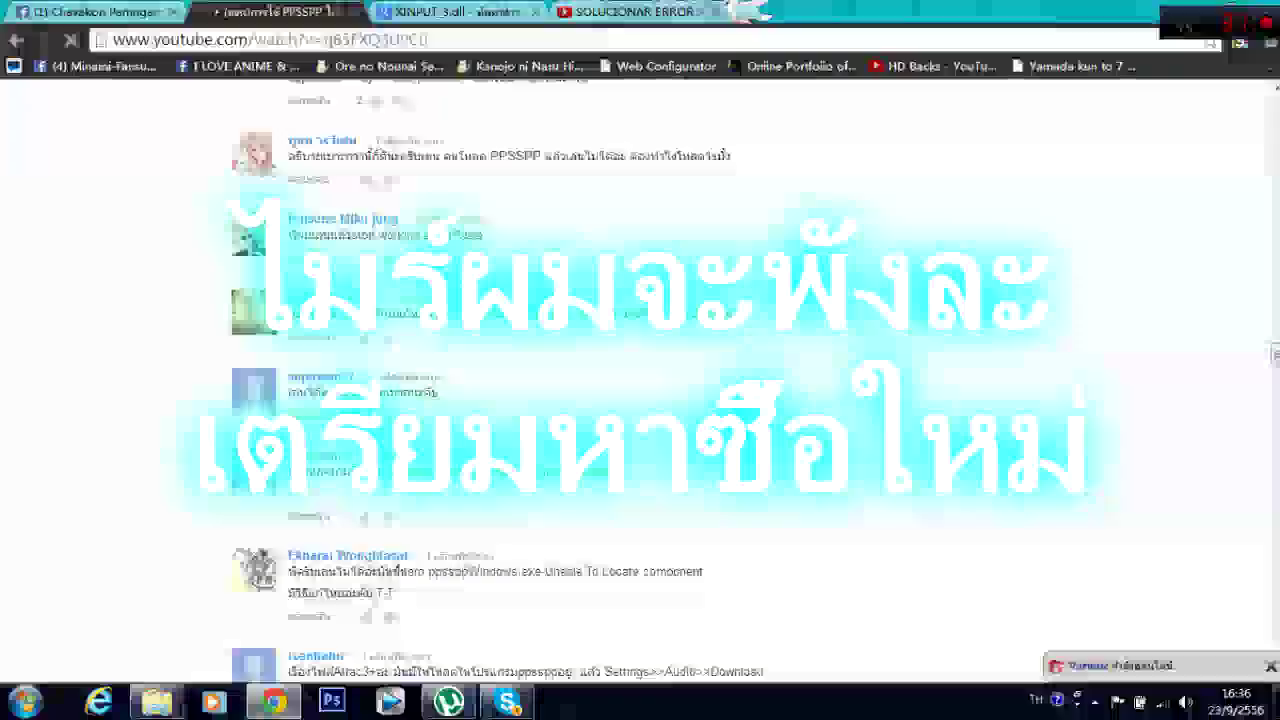
click(155, 700)
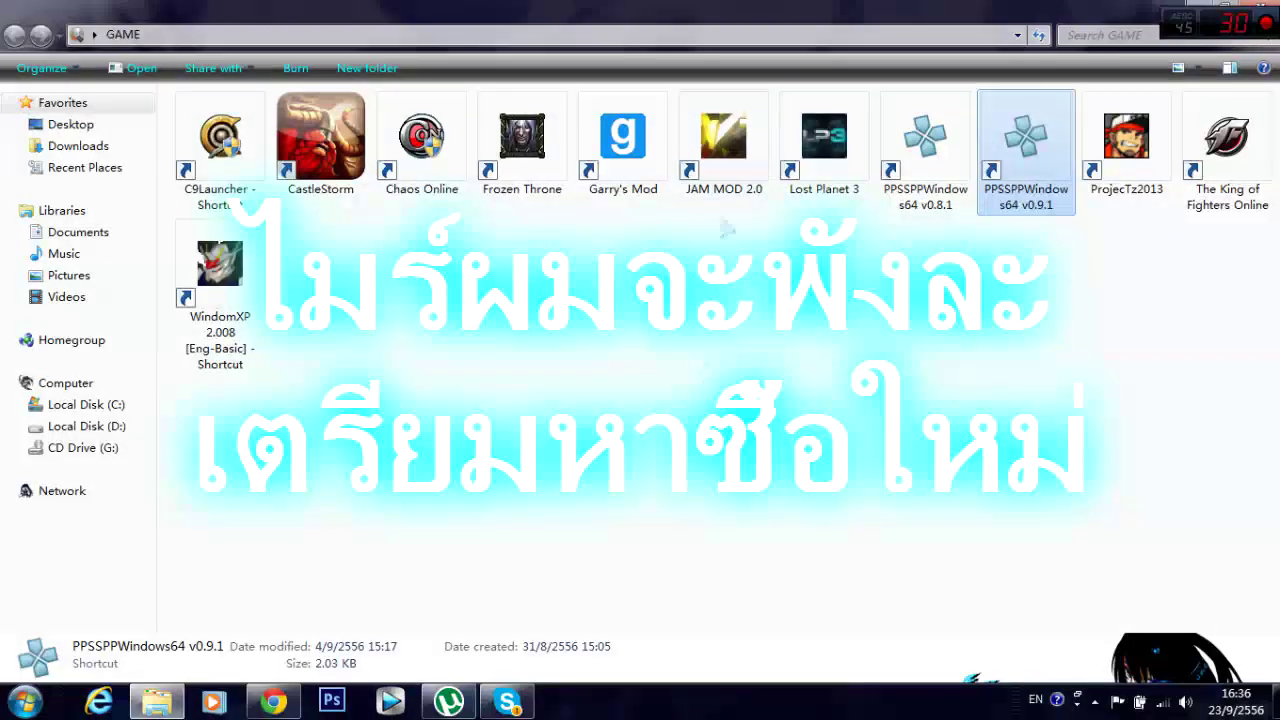
right_click(733, 395)
right_click(724, 319)
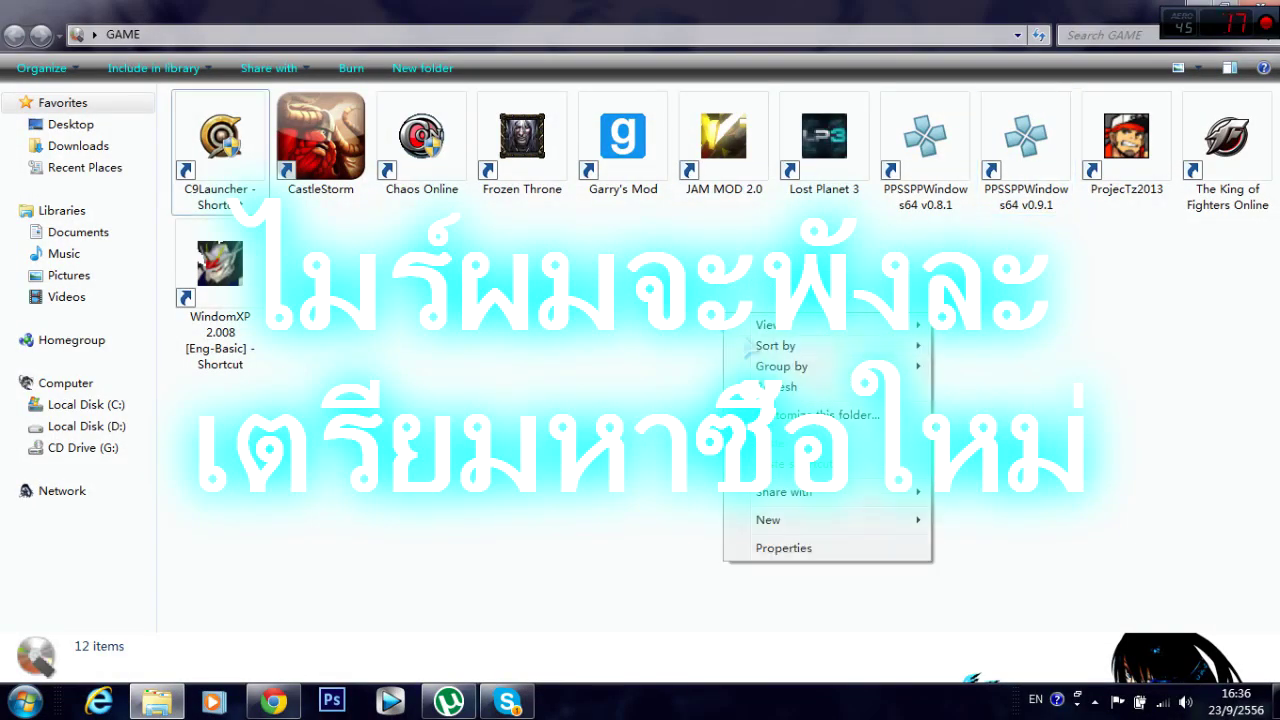
drag(1010, 354, 1122, 397)
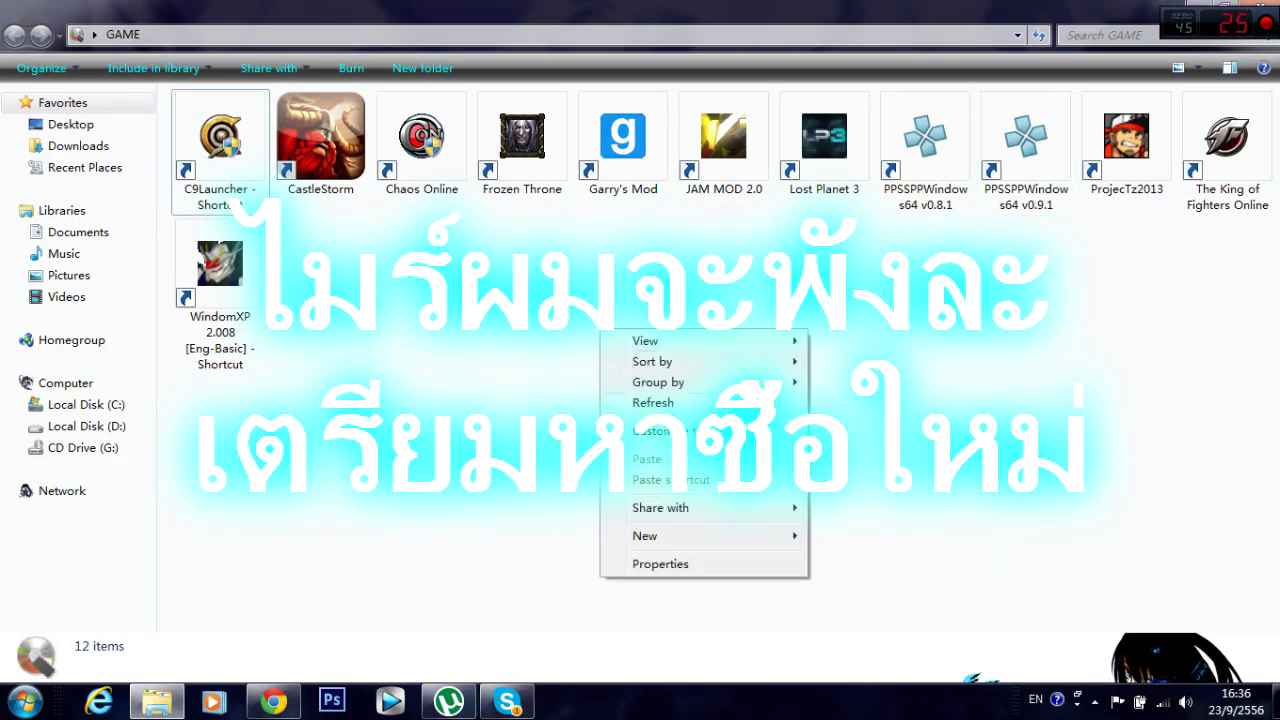
click(665, 405)
right_click(664, 342)
click(704, 416)
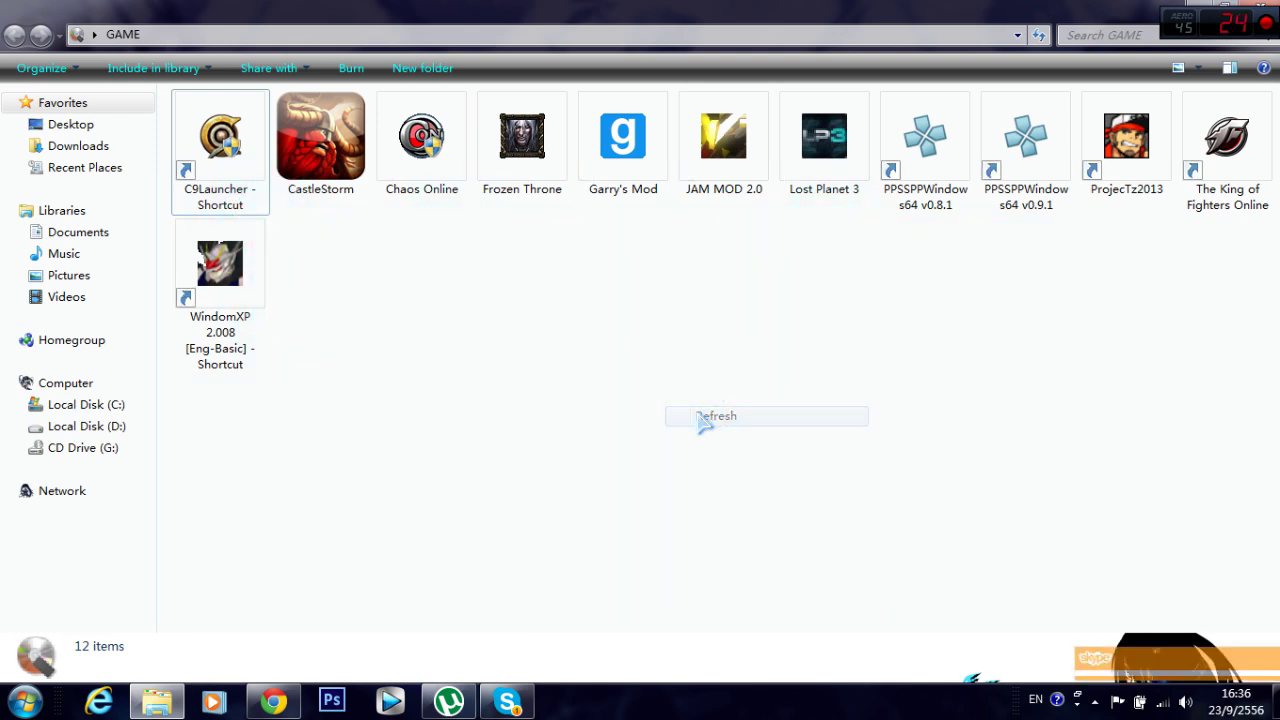